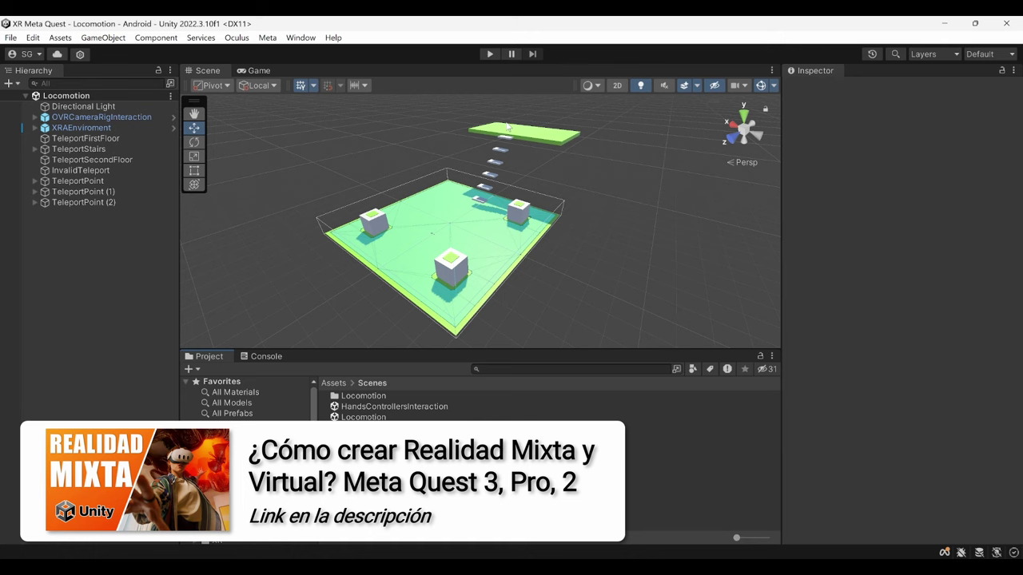
Step: Check the Meta XR All-in-One SDK package details among the project's installed packages
left_click(300, 37)
left_click(344, 177)
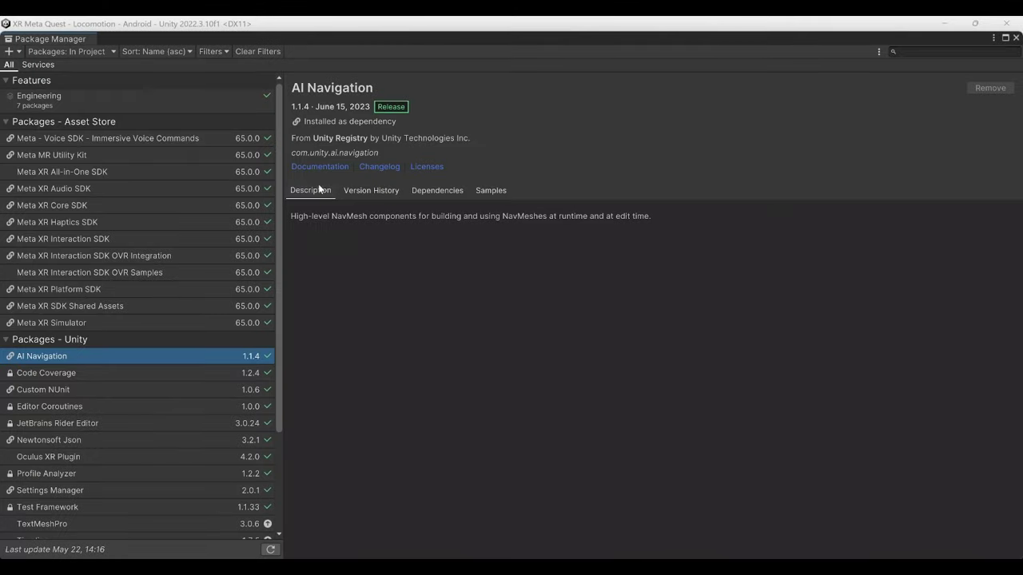
left_click(115, 172)
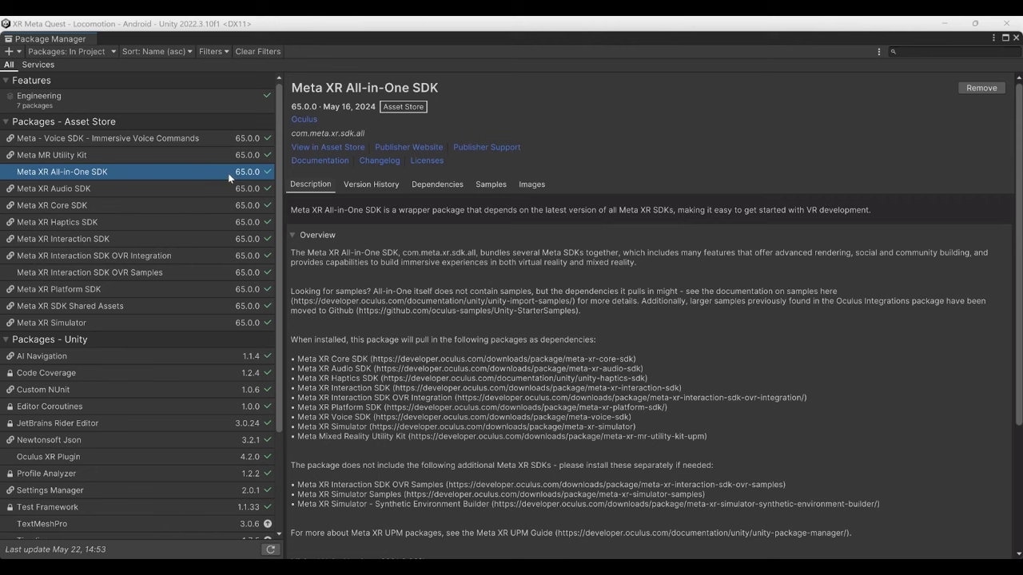
left_click(1015, 37)
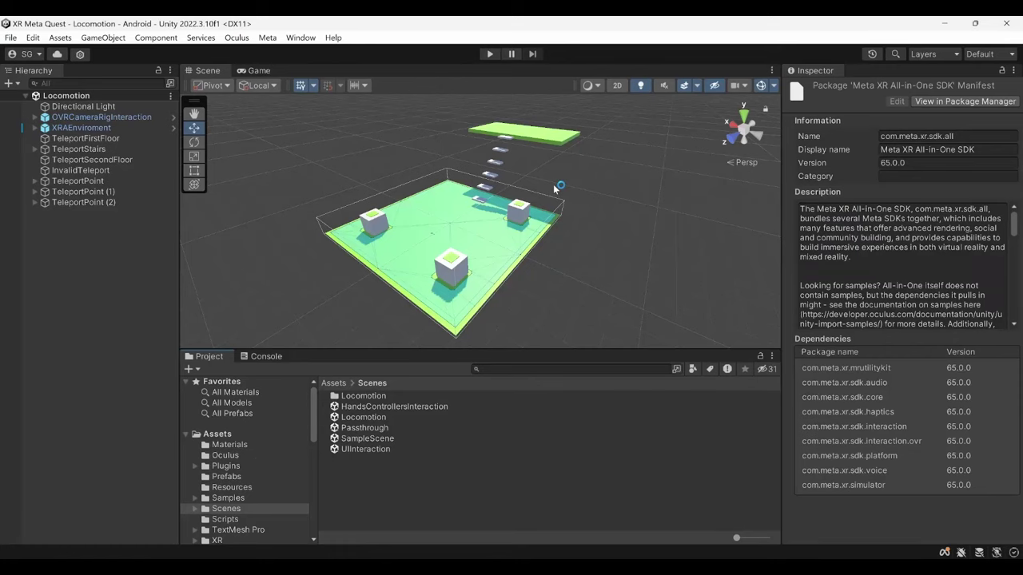
Step: Create a new scene from the Basic (Built-in) template
left_click(11, 38)
left_click(41, 53)
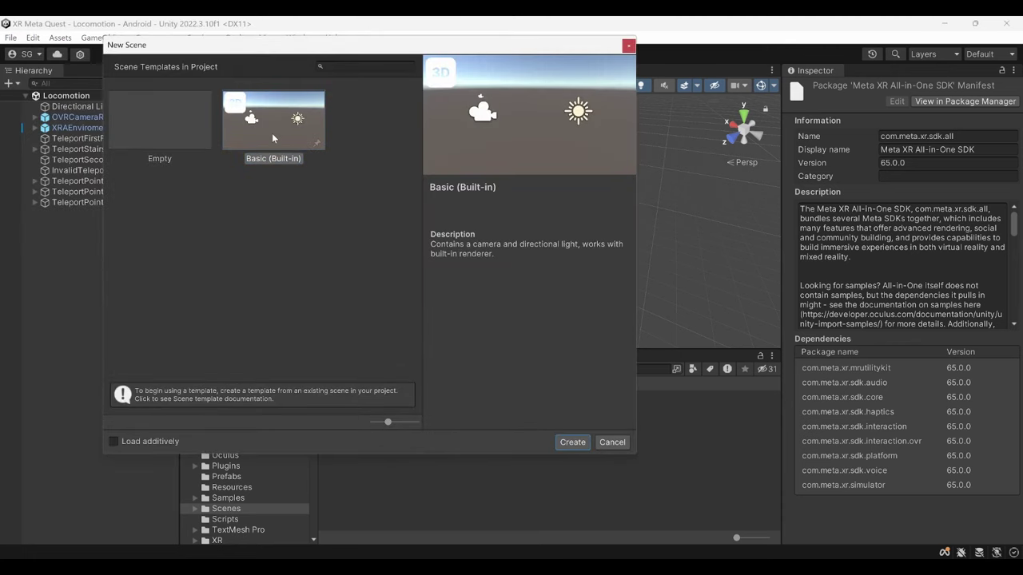
left_click(572, 442)
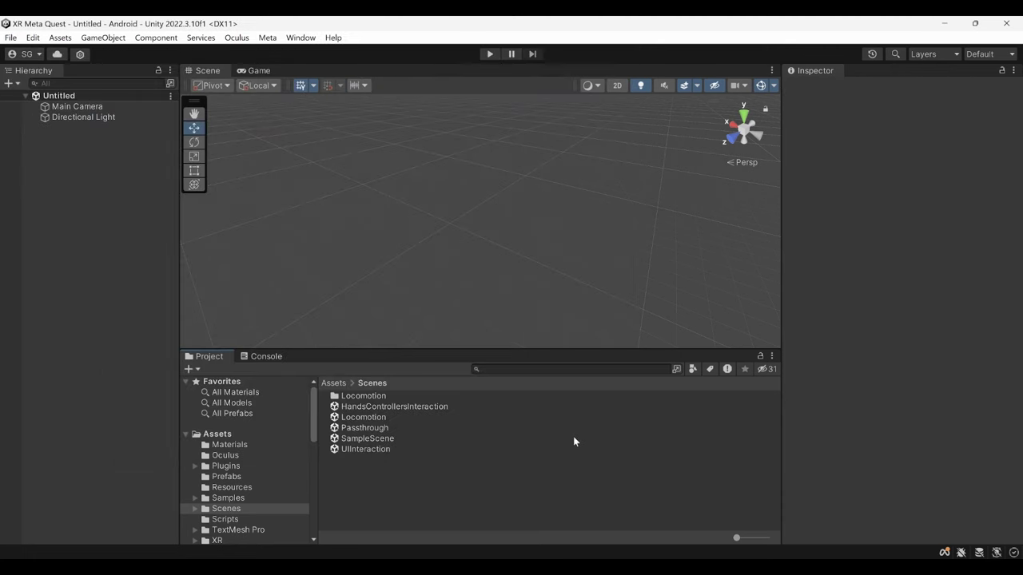
Step: Save the new scene as GrabInteraction in the project's Scenes folder
key("ctrl+s")
scroll(227, 214, "down", 2)
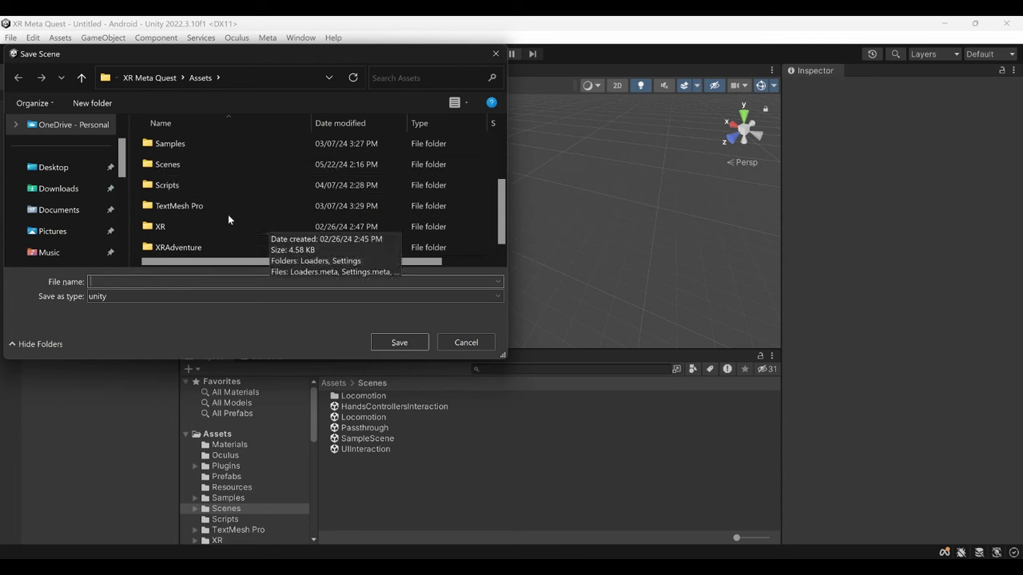
double_click(200, 166)
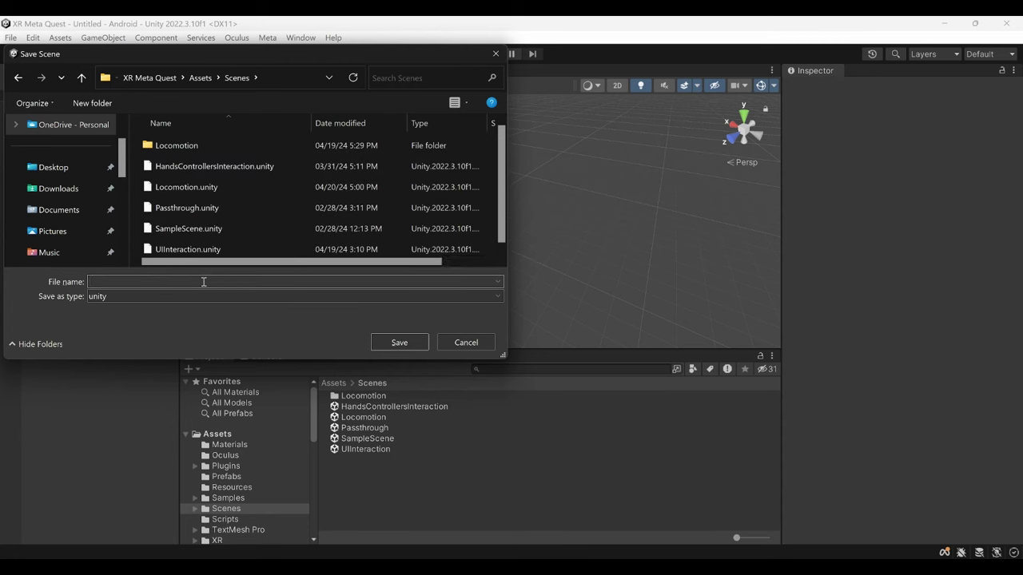
type("GrabInteraction")
key("Return")
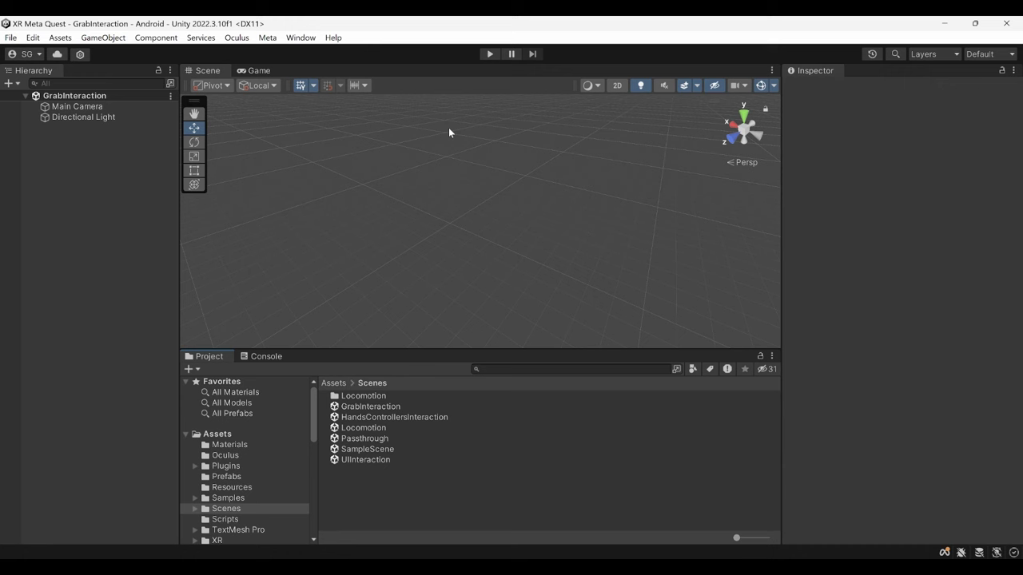
Step: Open the Oculus Building Blocks library and add the Camera Rig block to the scene
left_click(237, 38)
mouse_move(258, 70)
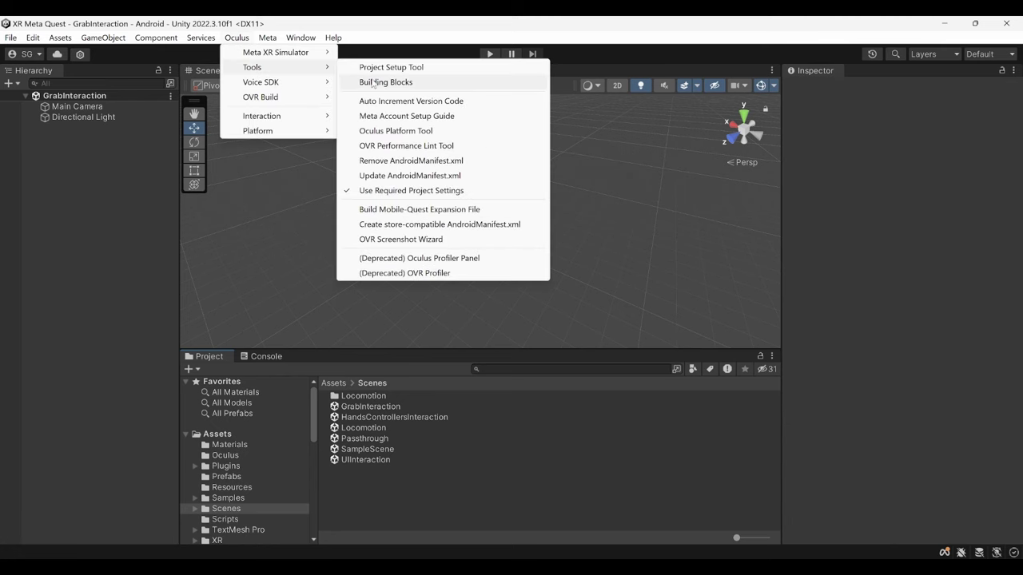
left_click(386, 83)
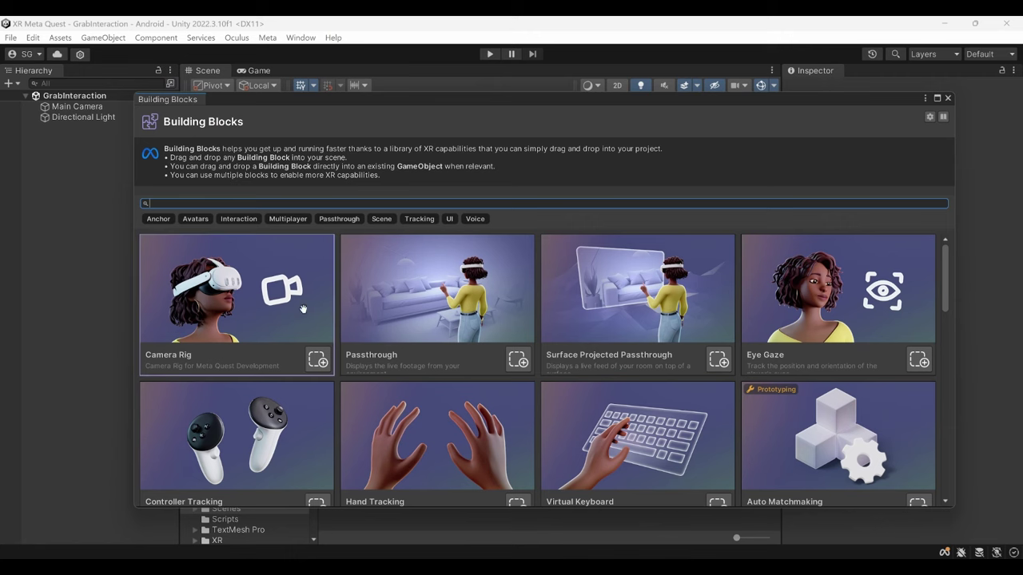
left_click(317, 360)
Step: Add the Hand Tracking and Virtual Hands building blocks to the scene, and close the Building Blocks library
scroll(383, 343, "down", 3)
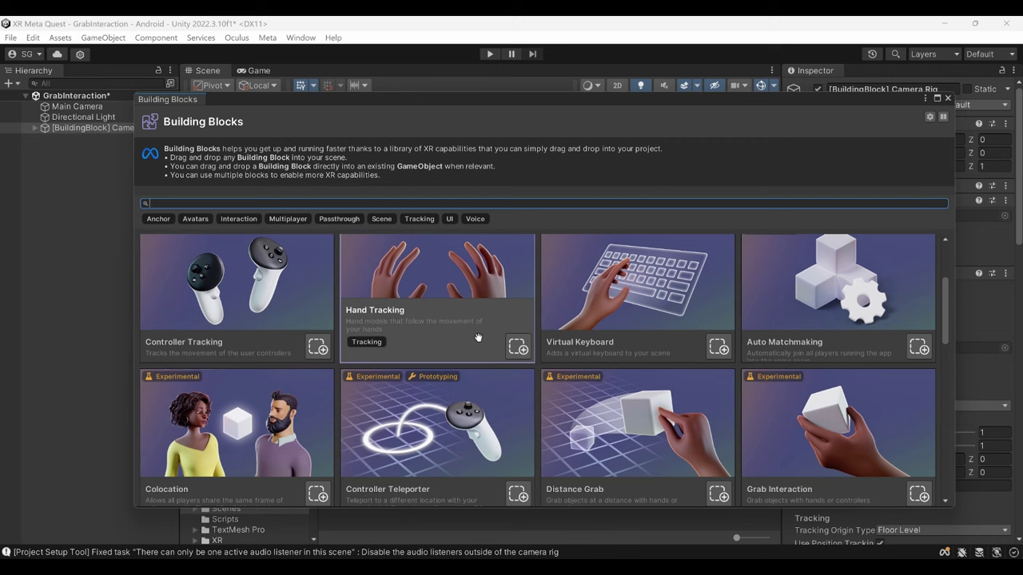
left_click(518, 347)
scroll(511, 324, "down", 3)
scroll(511, 319, "down", 10)
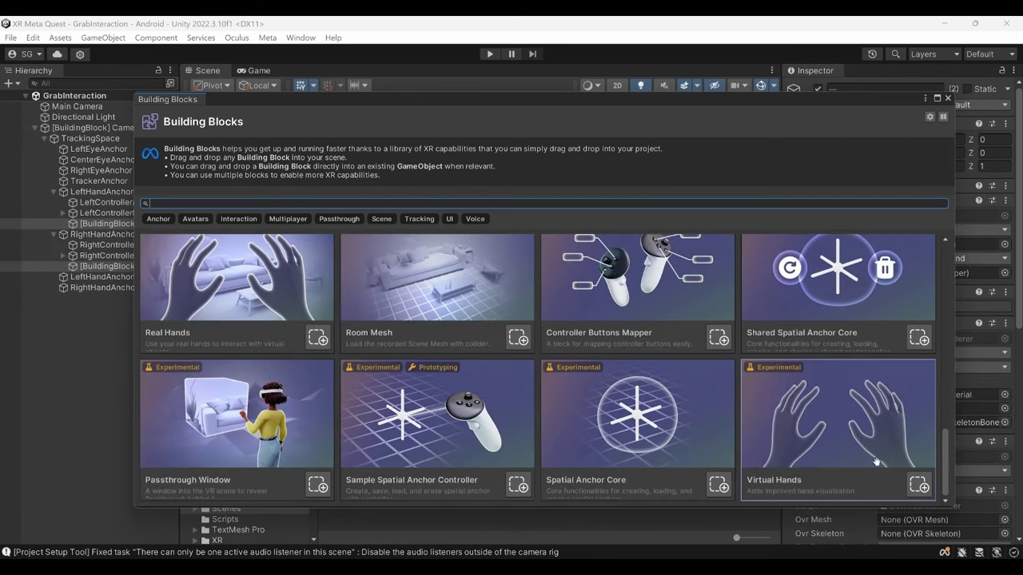
left_click(917, 486)
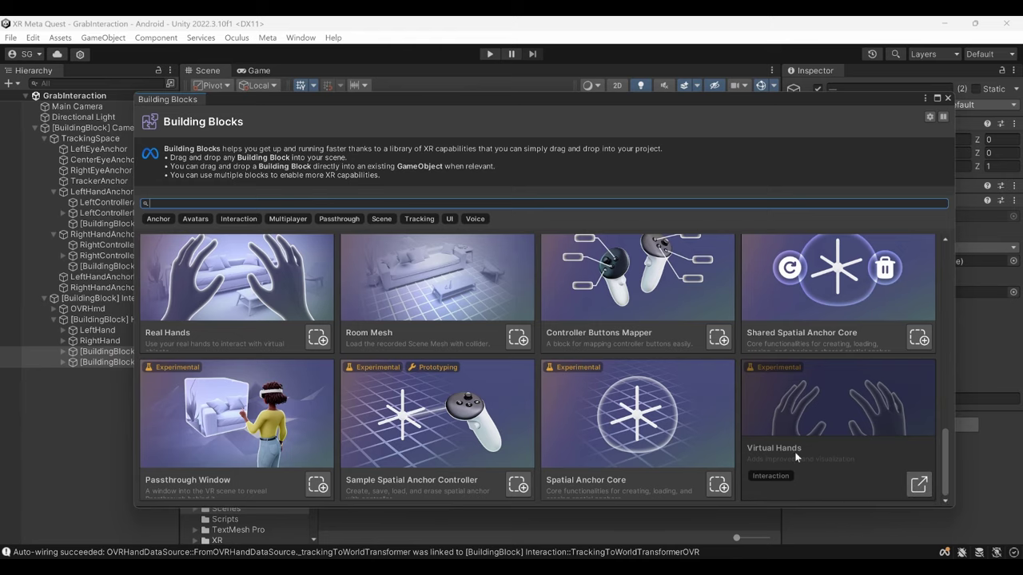
scroll(783, 446, "up", 5)
scroll(783, 446, "up", 6)
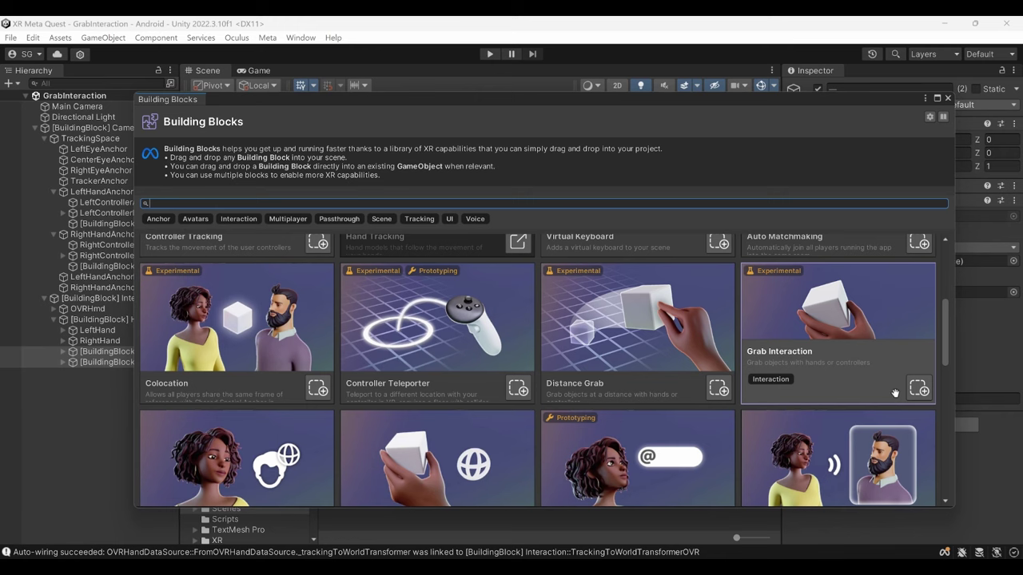
left_click(947, 98)
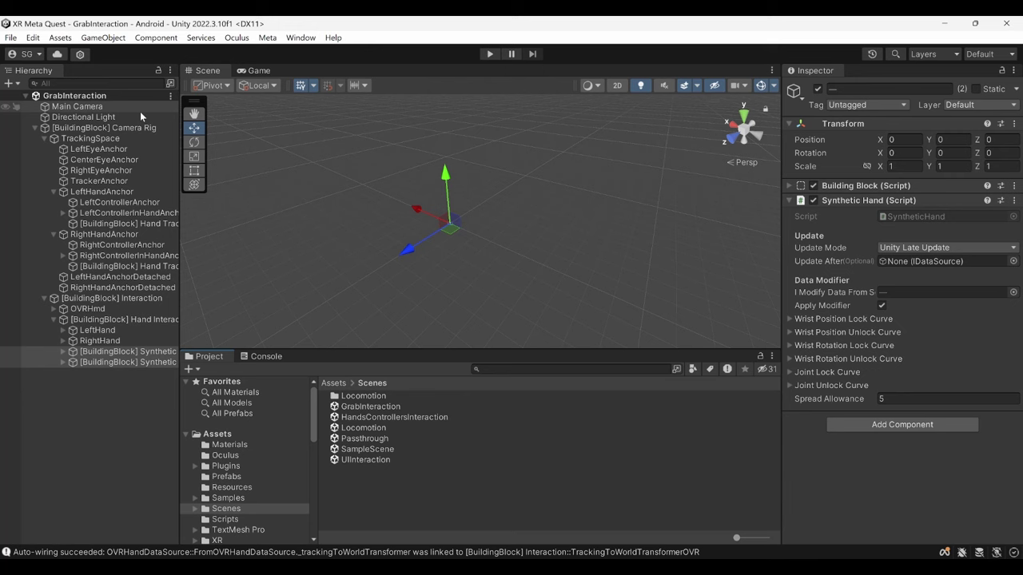
Step: Find the OVRControllers prefab by searching all project assets and packages, and add it as a child of [BuildingBlock] Interaction
left_click(495, 369)
type("OVR")
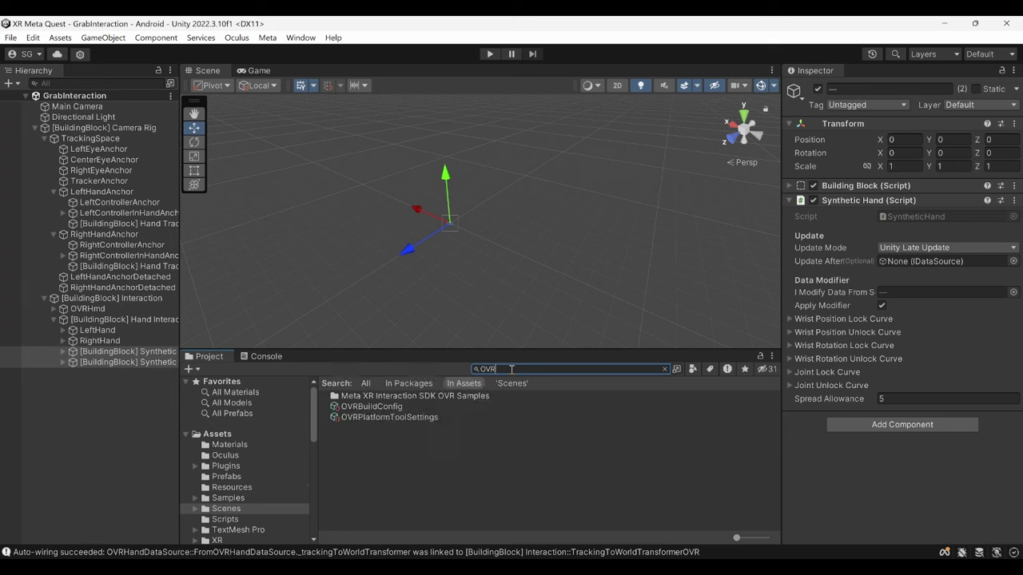
type("Controllers")
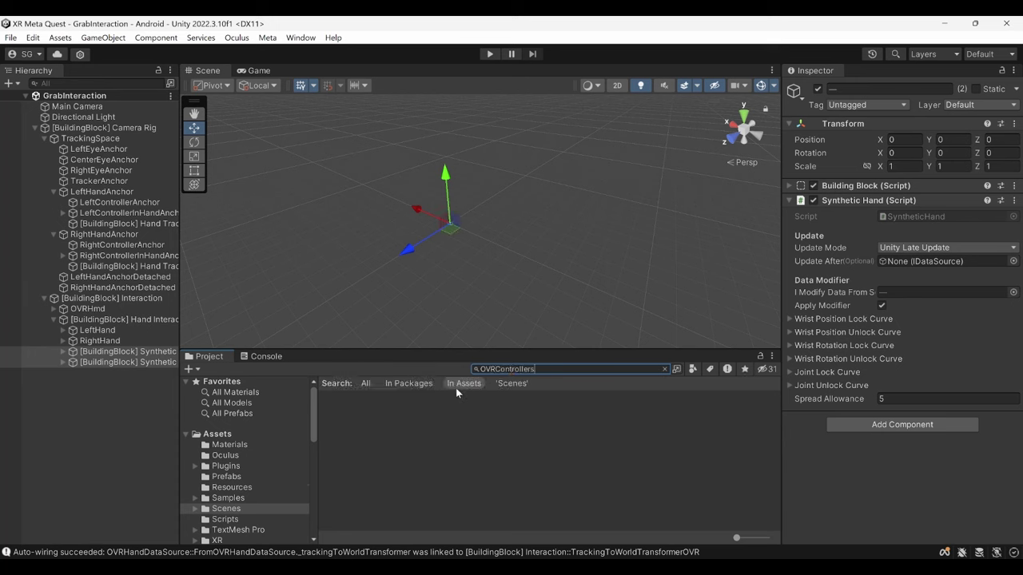
left_click(369, 382)
left_click(368, 395)
left_click_drag(179, 298, 219, 298)
left_click(104, 127)
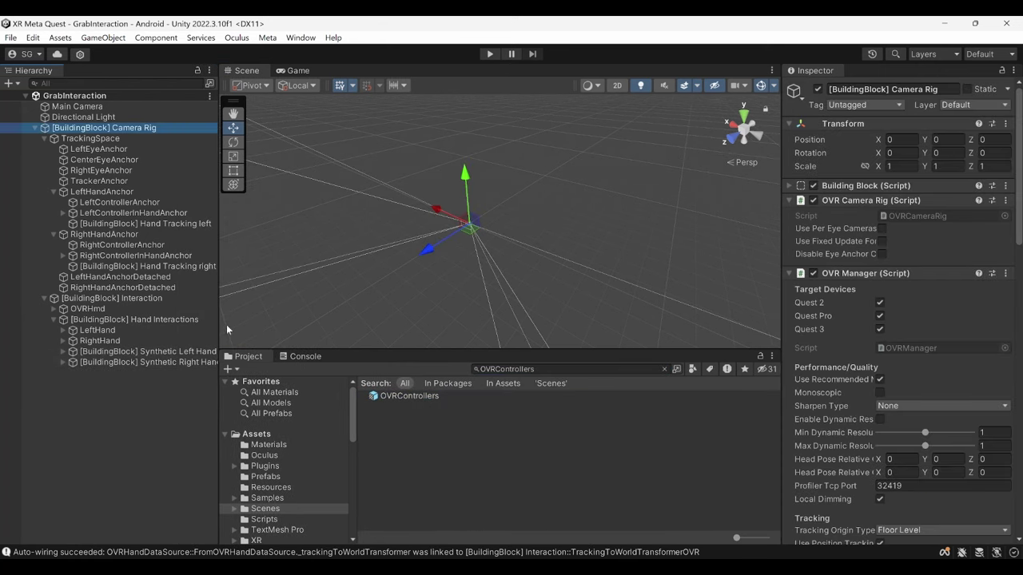
left_click(175, 298)
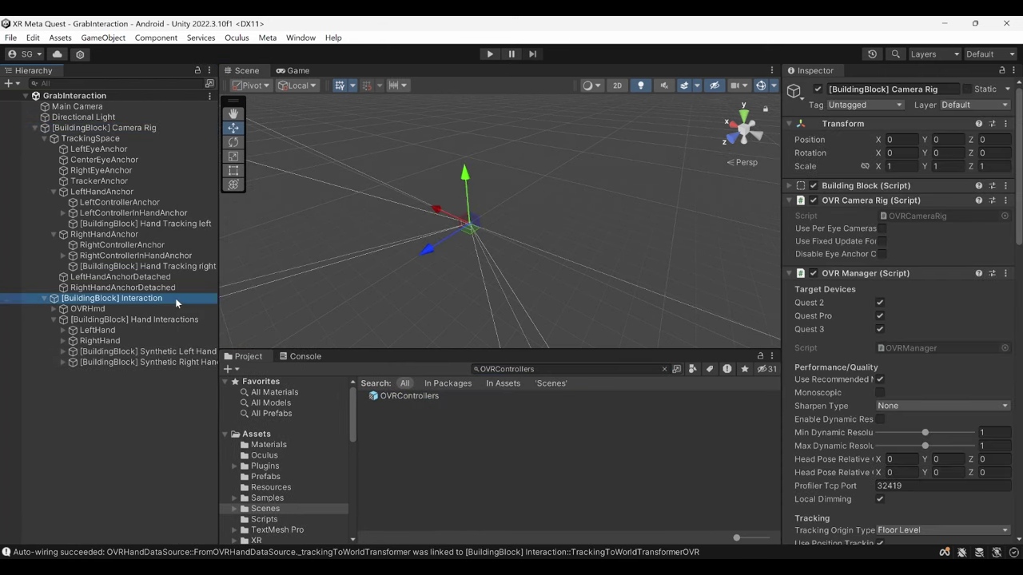
left_click(54, 320)
left_click_drag(401, 397, 166, 325)
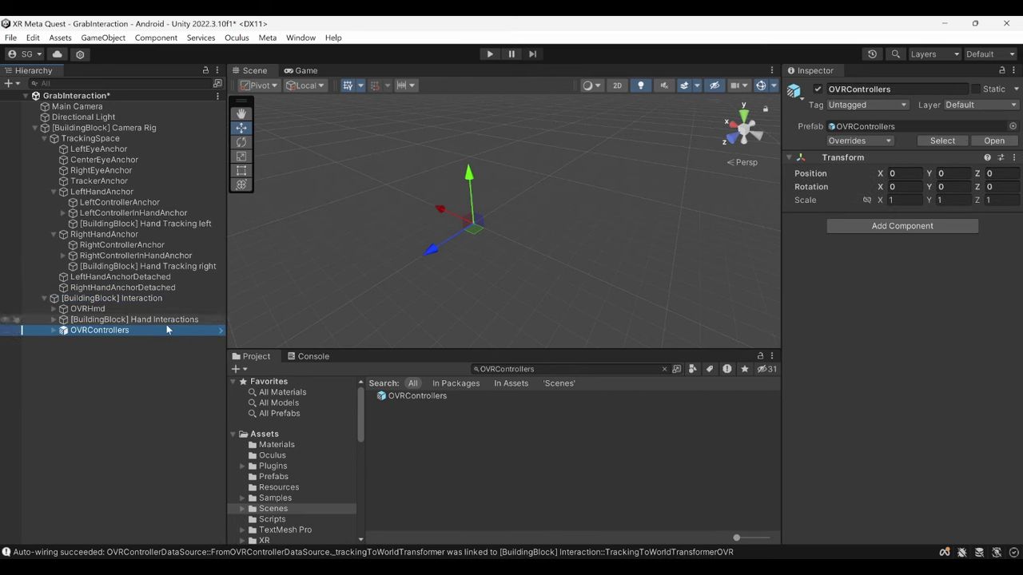
Step: Delete the Main Camera from the scene and collapse the TrackingSpace hierarchy
left_click(103, 106)
key("Delete")
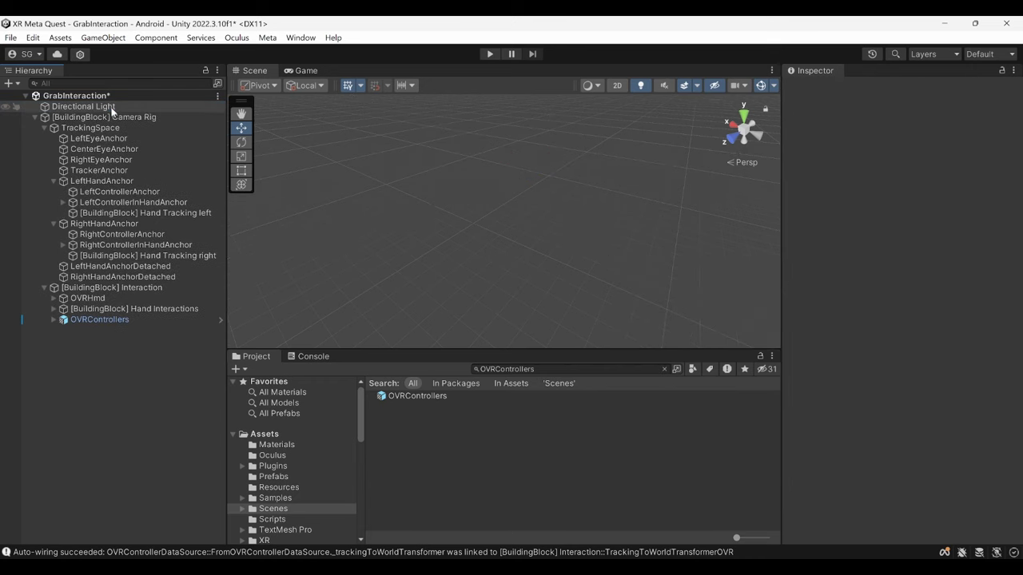
left_click(43, 128)
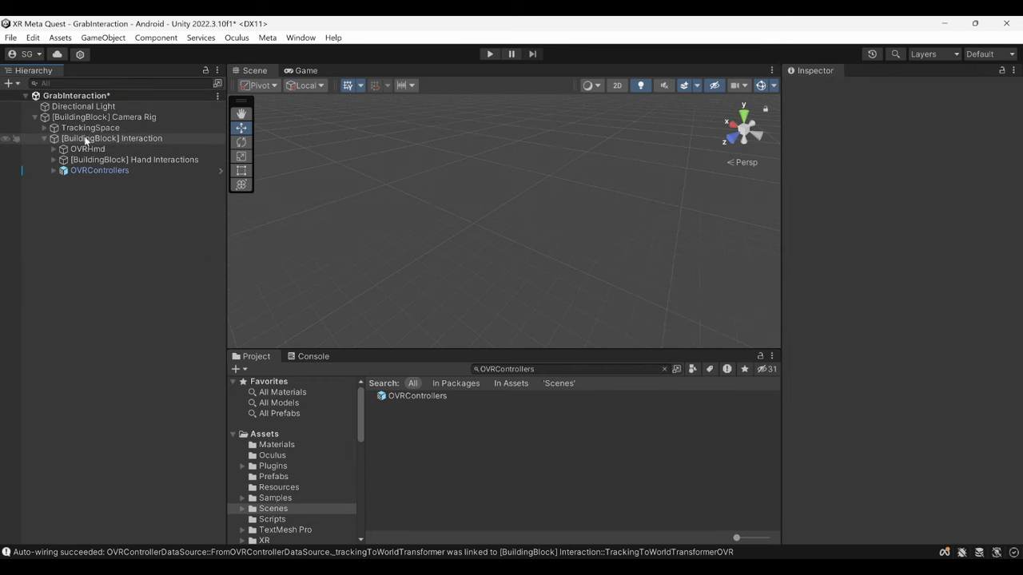
Step: Expand Hand Interactions and OVRControllers under [BuildingBlock] Interaction to reveal the children of both hands and both controllers
left_click(132, 139)
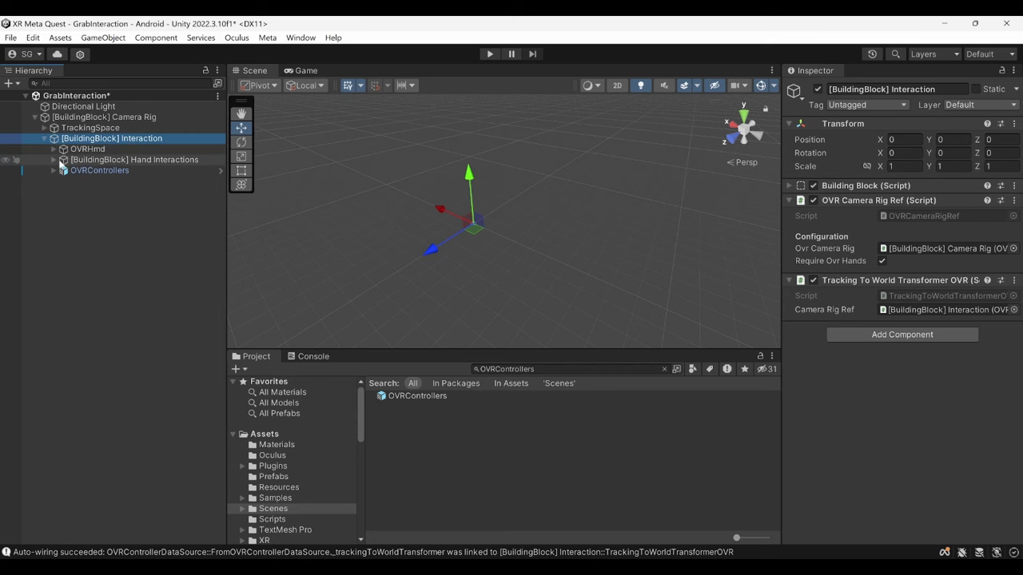
left_click(54, 160)
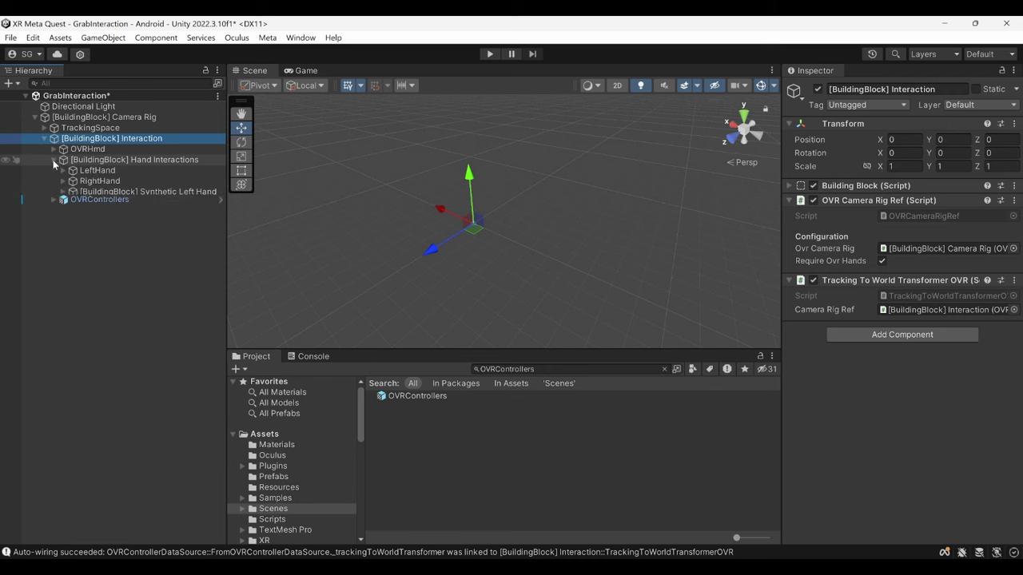
left_click(53, 214)
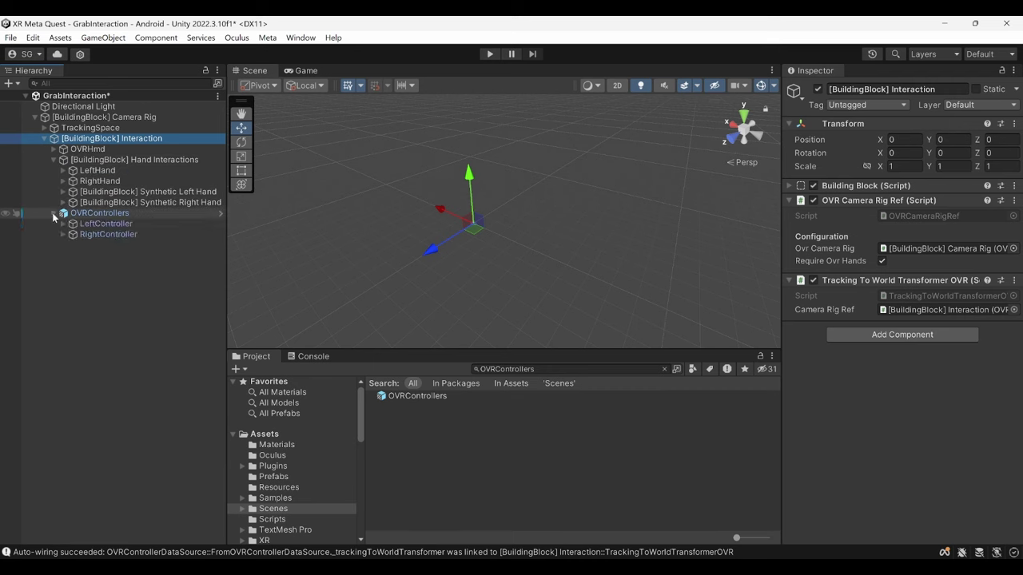
left_click(63, 171)
left_click(63, 224)
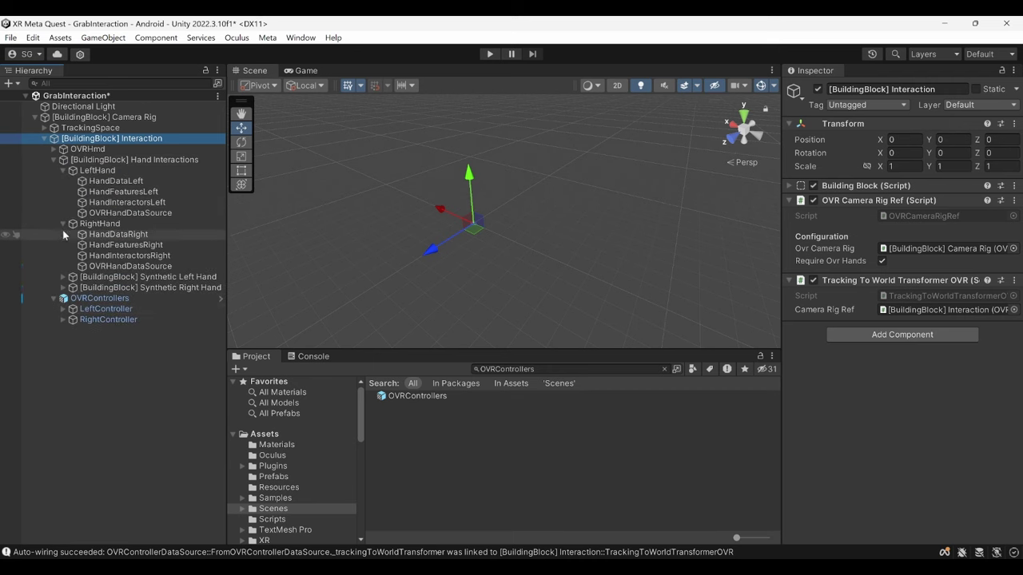
left_click(63, 308)
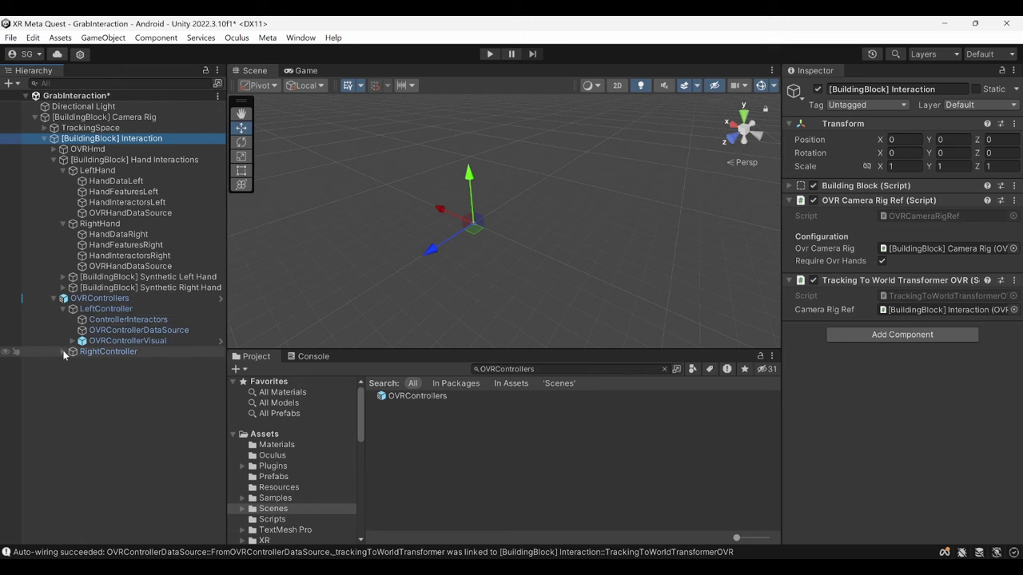
left_click(63, 352)
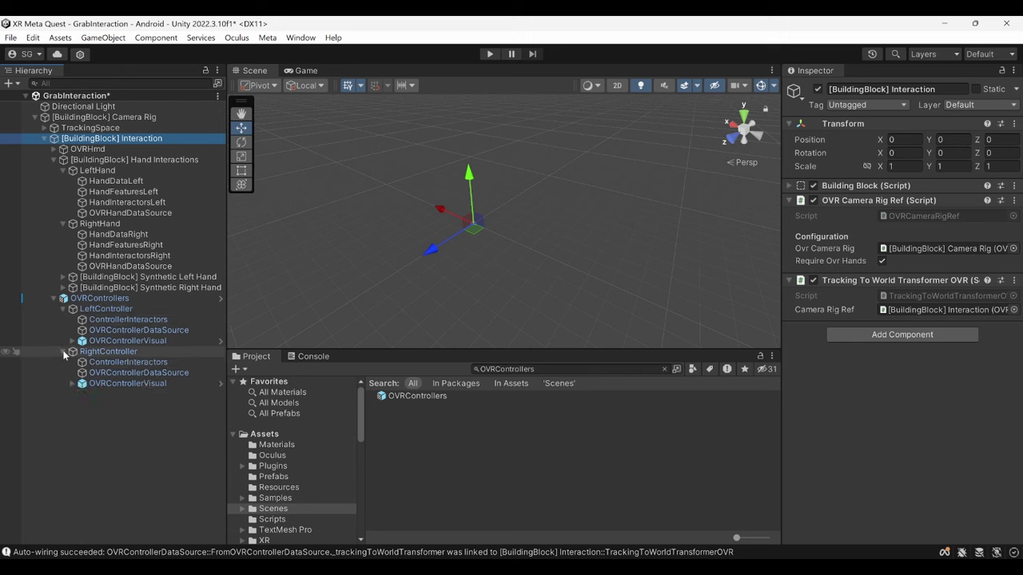
Step: Select HandInteractorsLeft, HandInteractorsRight and the ControllerInteractors objects of both controllers together
left_click(159, 203)
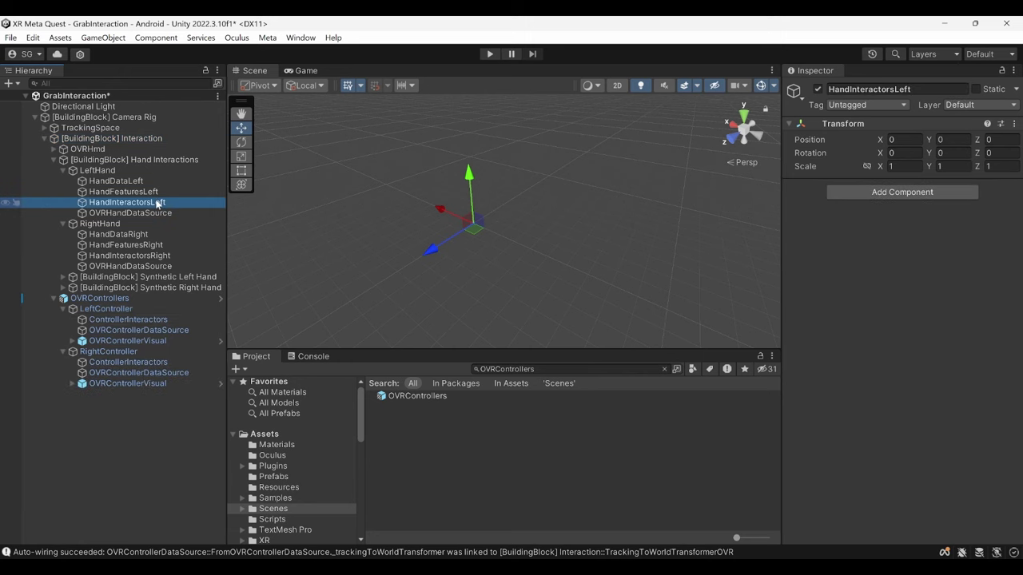
left_click(158, 256, "ctrl")
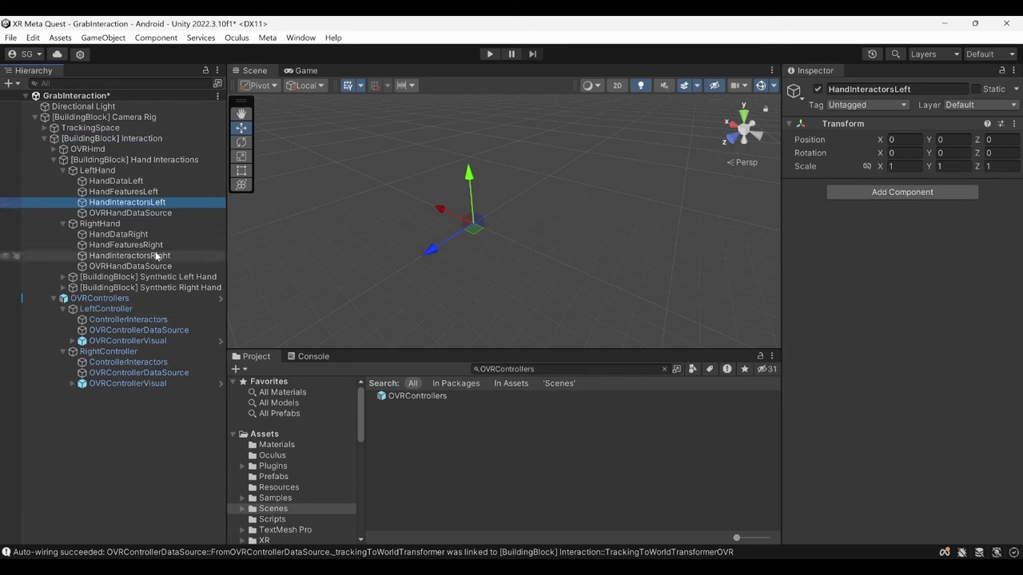
left_click(166, 319, "ctrl")
left_click(166, 363, "ctrl")
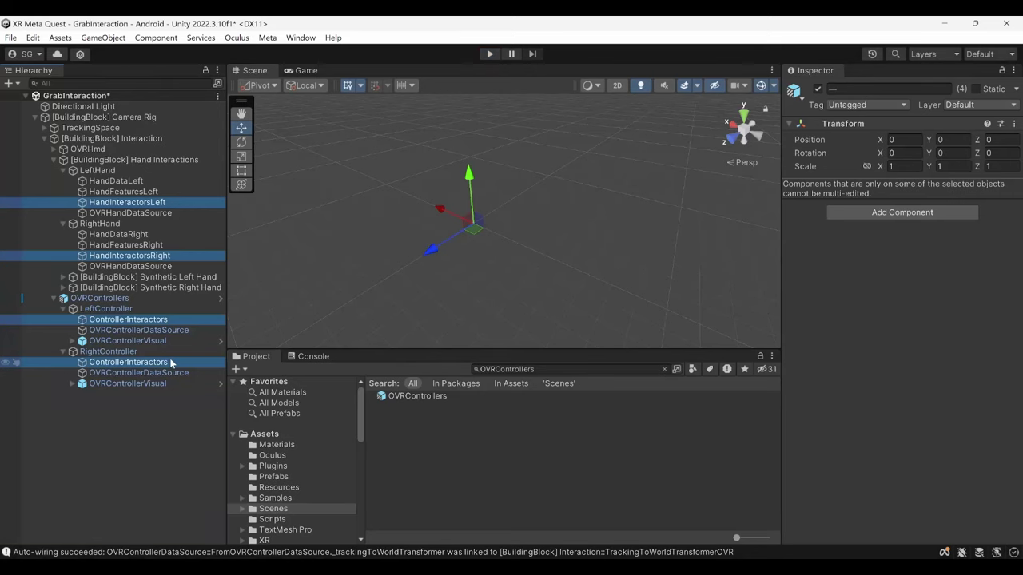
Step: Find the HandGrabInteractor prefab in the project and add it as a child of both HandInteractorsLeft and HandInteractorsRight
left_click(535, 369)
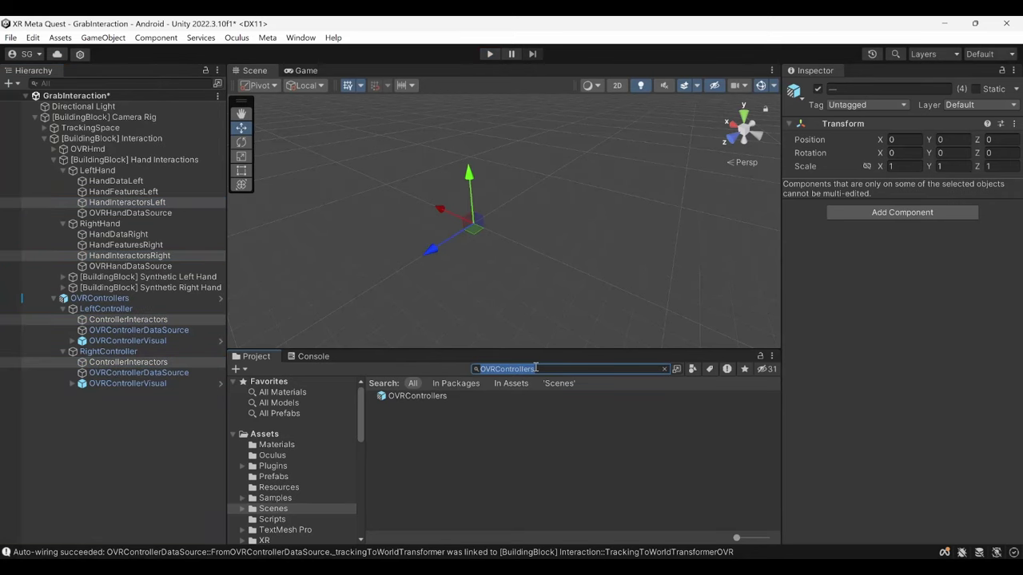
key("BackSpace")
type("Ha")
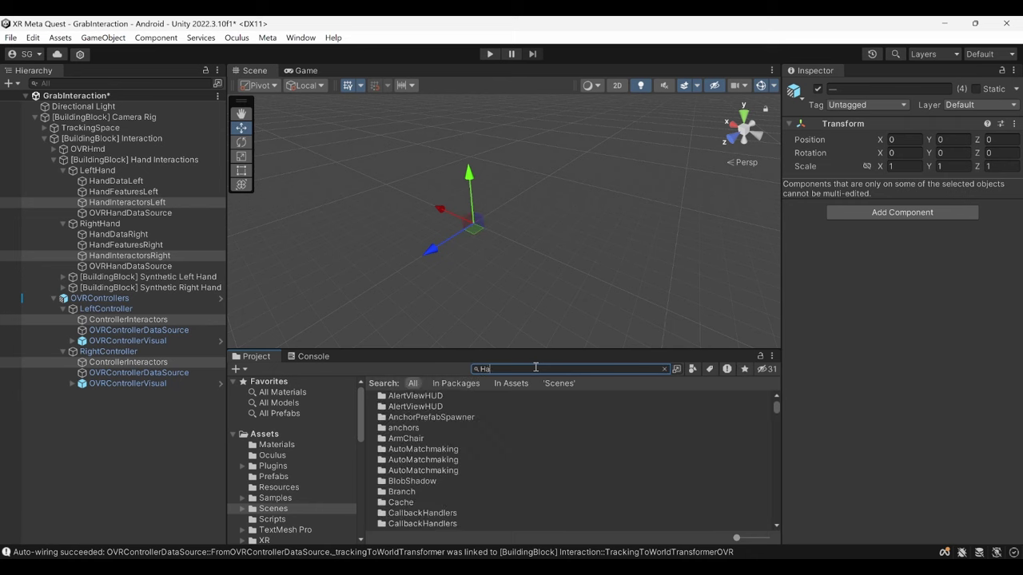
type("ndGrabInteractor")
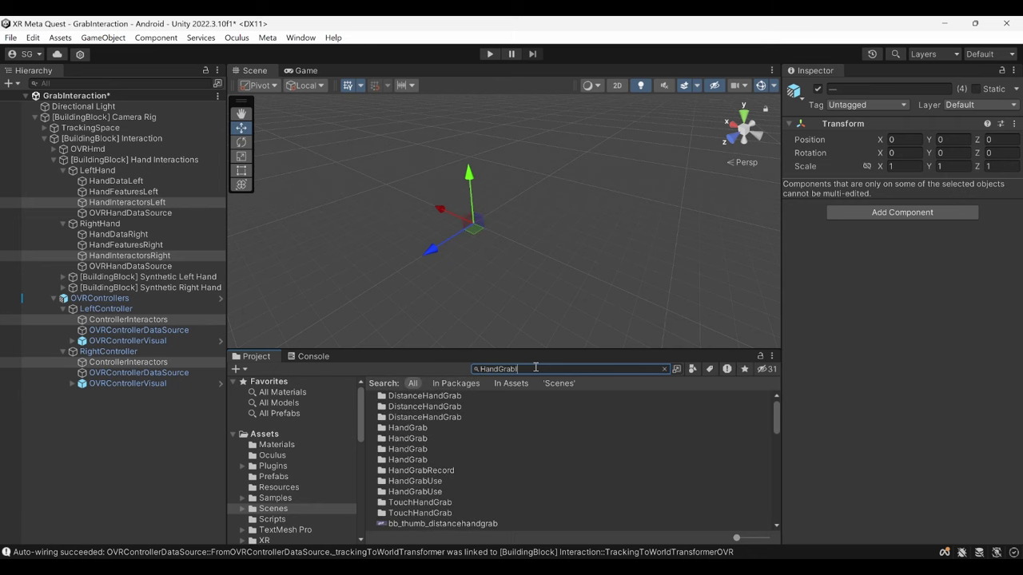
left_click(457, 417)
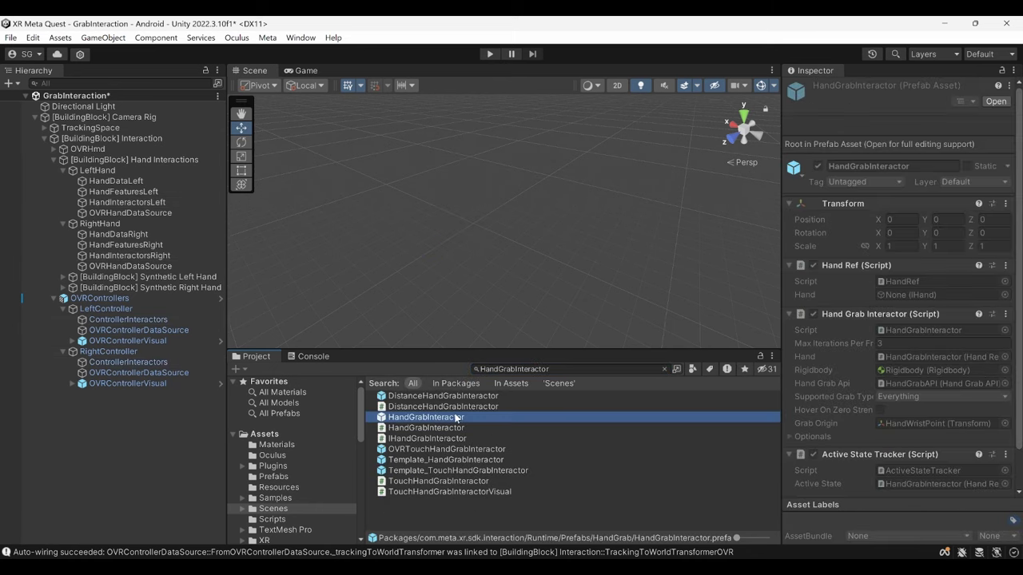
left_click_drag(457, 417, 166, 207)
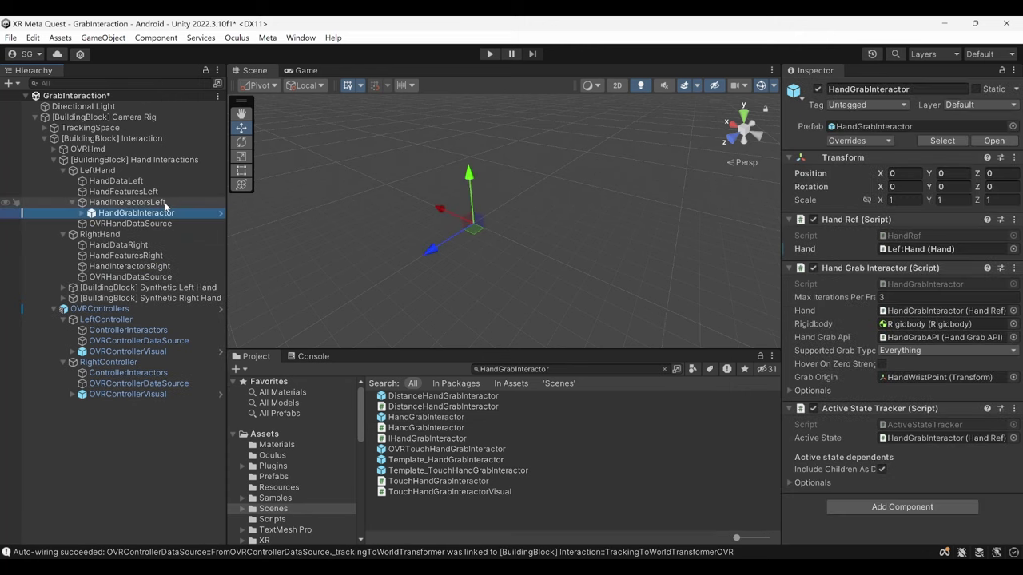
left_click_drag(431, 417, 185, 265)
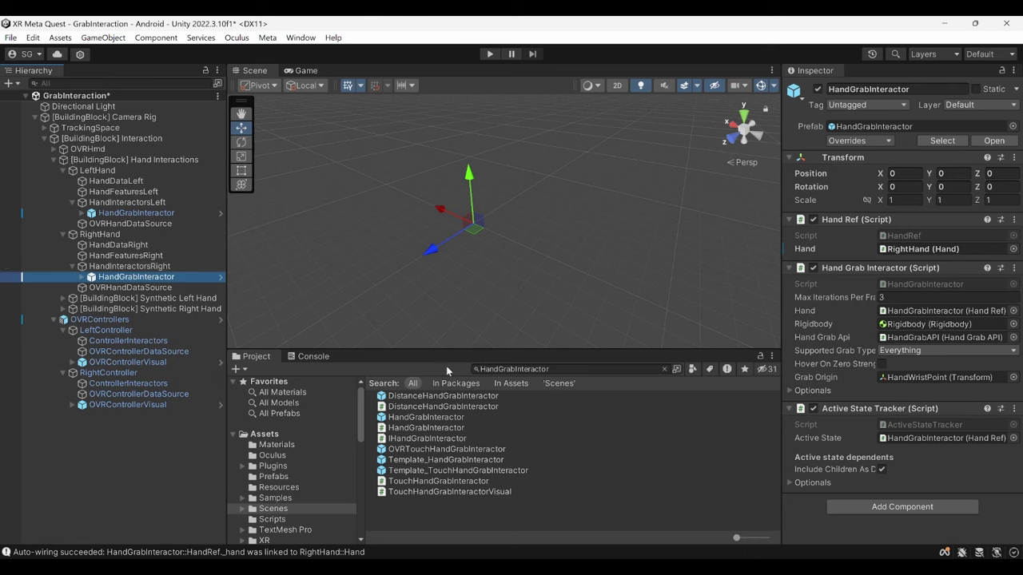
Step: Find the ControllerGrabInteractor prefab in the project and add it under ControllerInteractors of both LeftController and RightController
left_click(563, 369)
type("Cont")
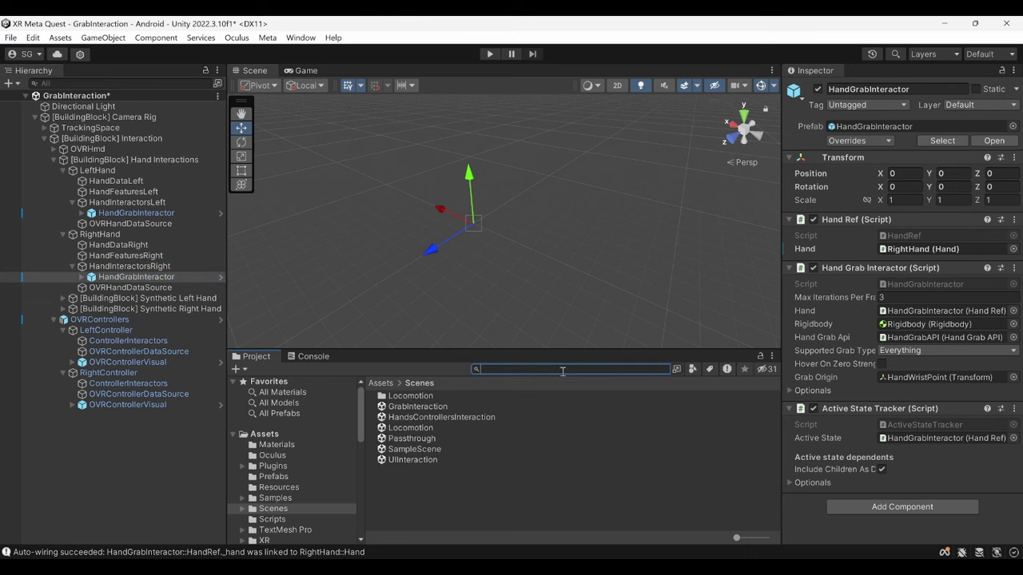
type("rollerG")
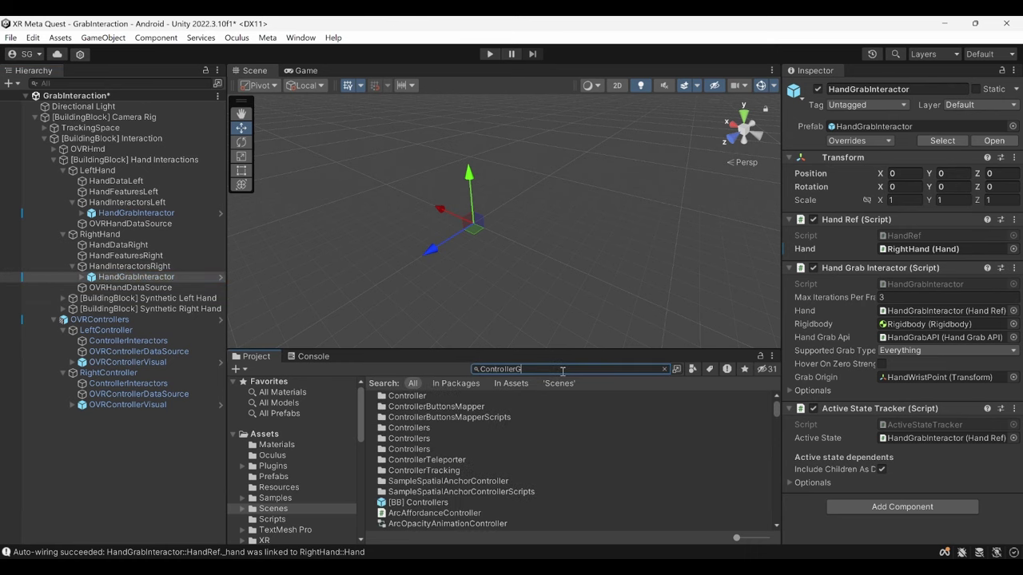
type("rabInteractor")
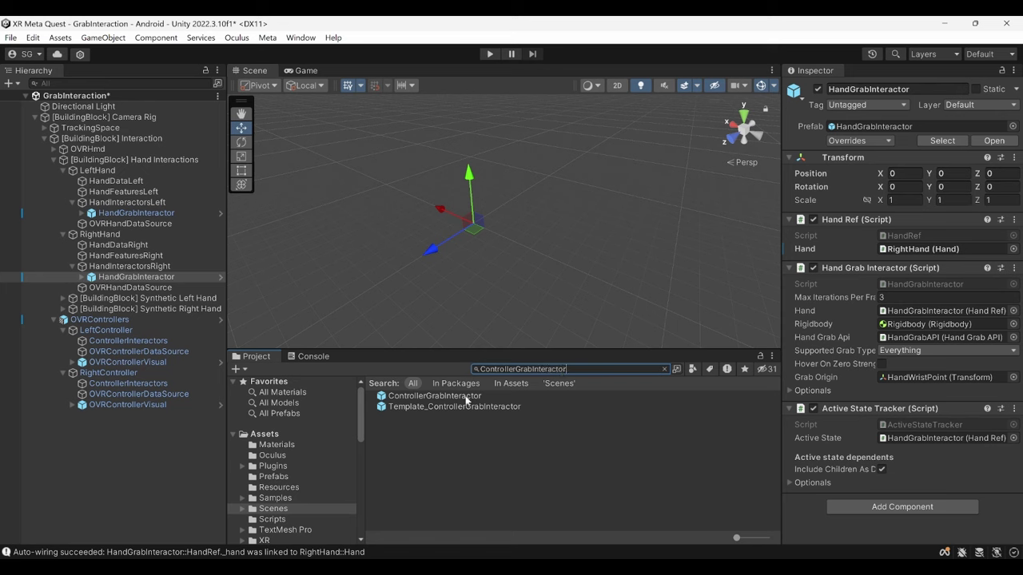
left_click_drag(466, 400, 182, 394)
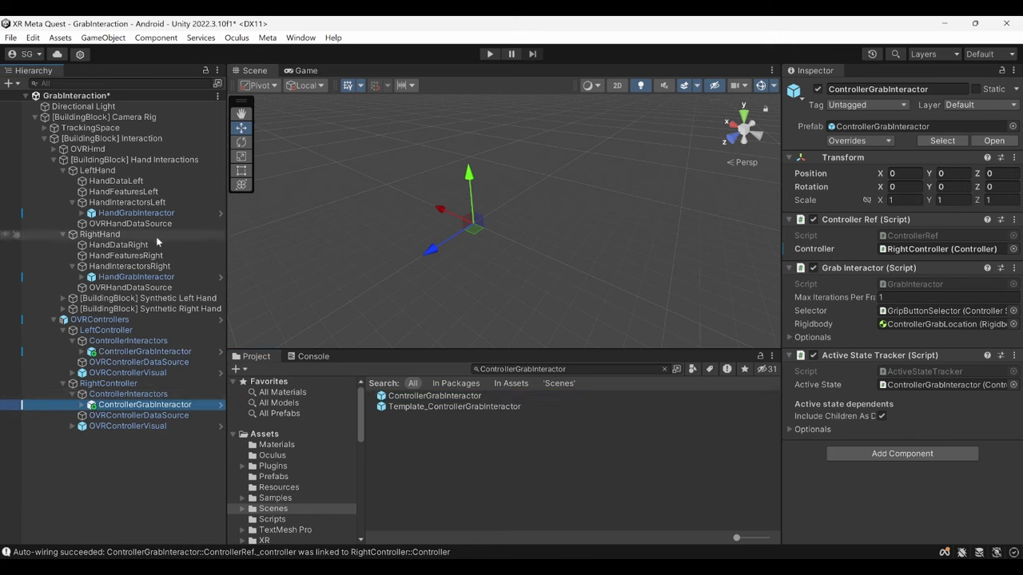
Step: Examine the left HandGrabInteractor and its children HandGrabAPI, HandWristPoint, Rigidbody, PinchArea and Visuals
left_click(147, 214)
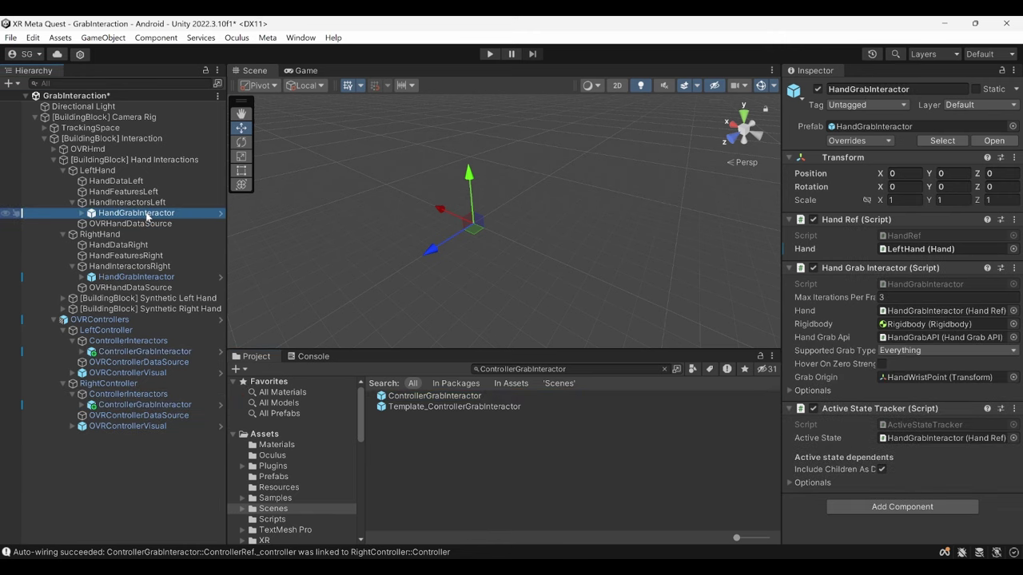
left_click(82, 214)
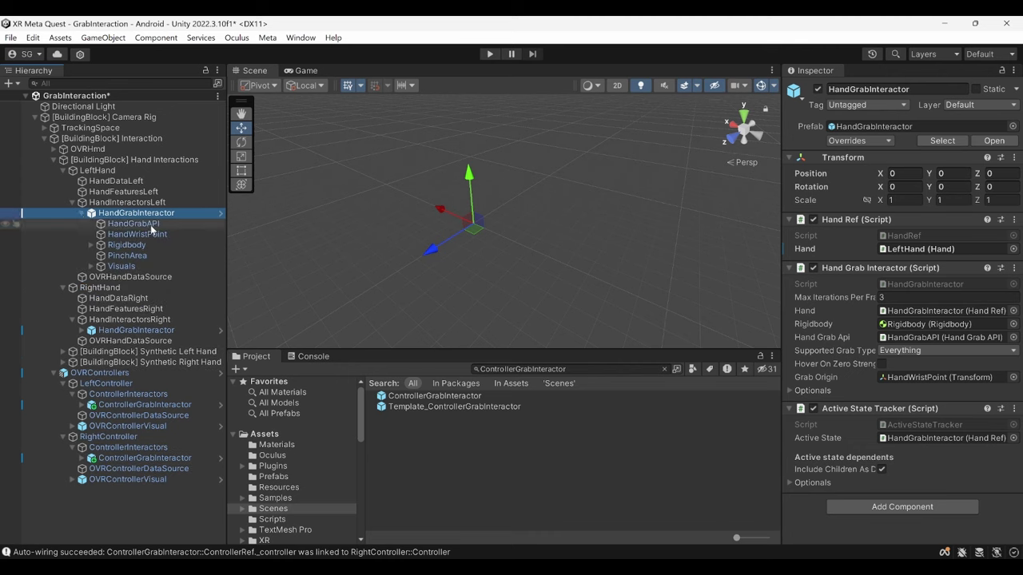
left_click(134, 223)
left_click(137, 234)
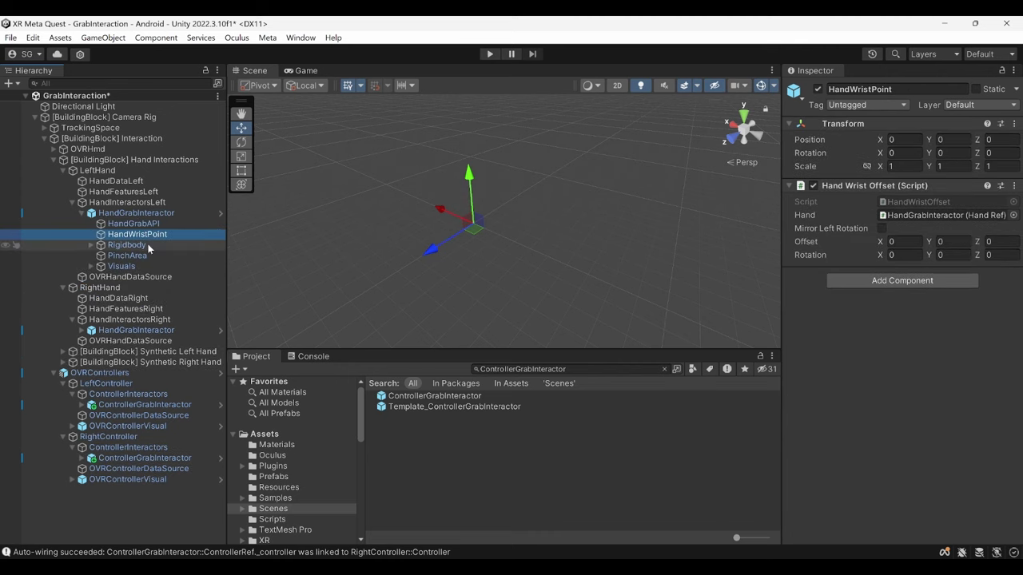
left_click(147, 245)
left_click(146, 256)
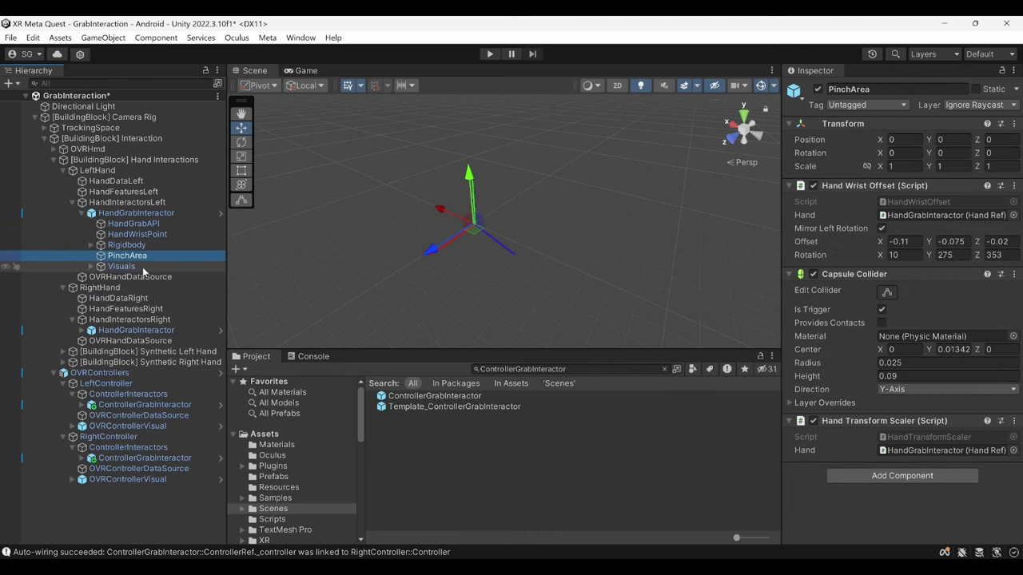
left_click(122, 266)
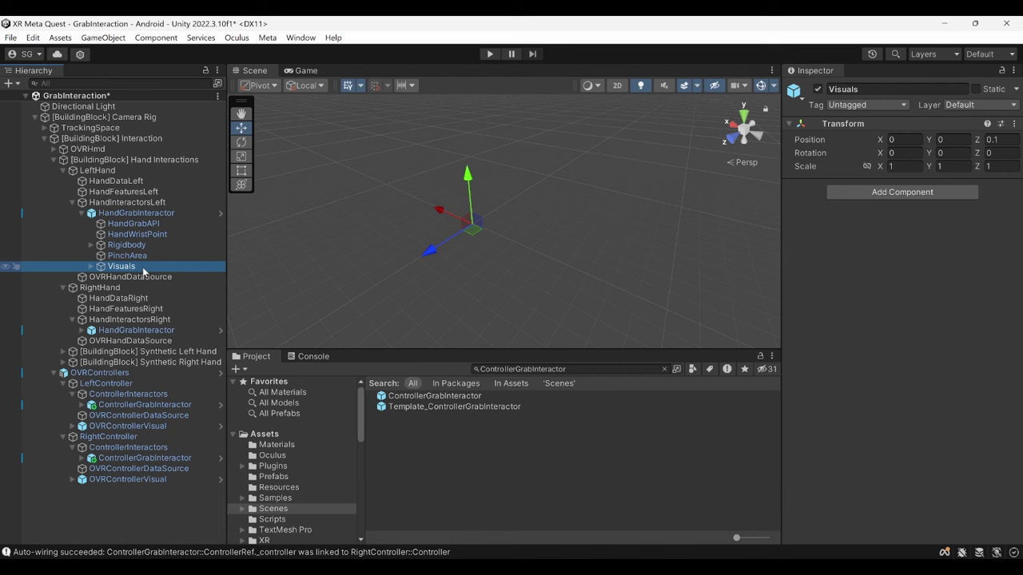
Step: Assign [BuildingBlock] Synthetic Left Hand as the Synthetic Hand of the left HandGrabVisual under Visuals, and activate that object
left_click(91, 266)
left_click(133, 277)
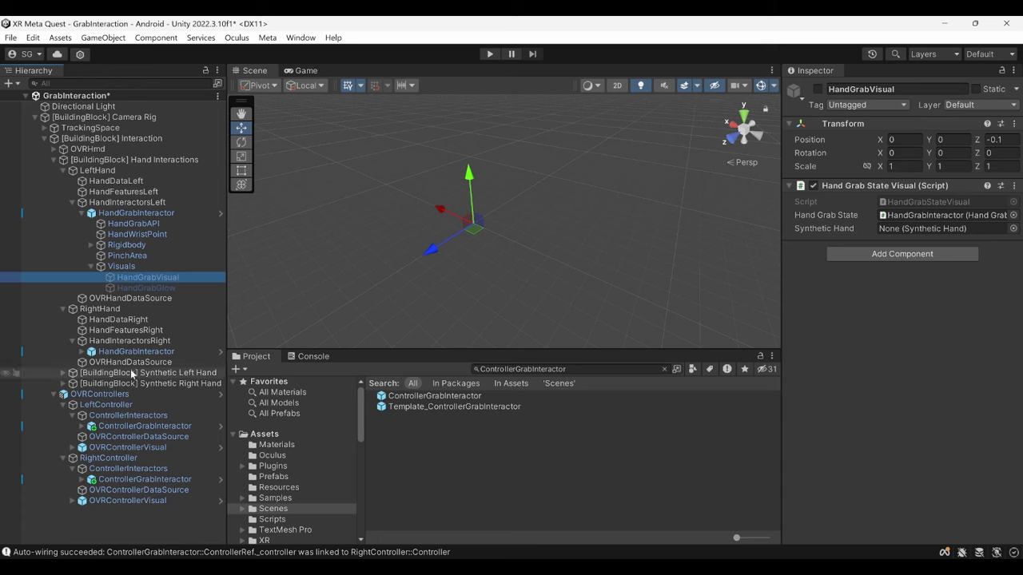
left_click_drag(117, 375, 901, 229)
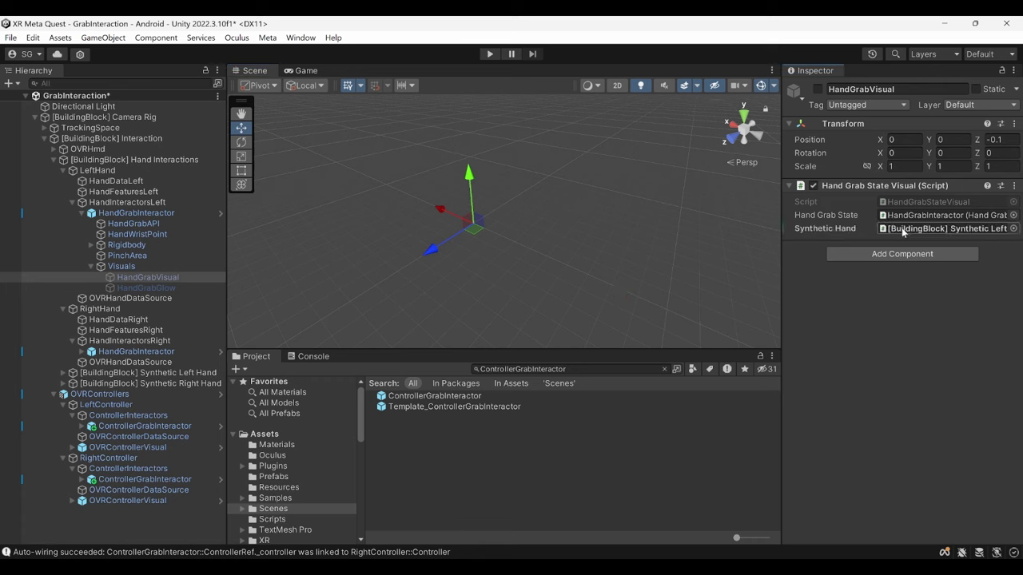
left_click(817, 89)
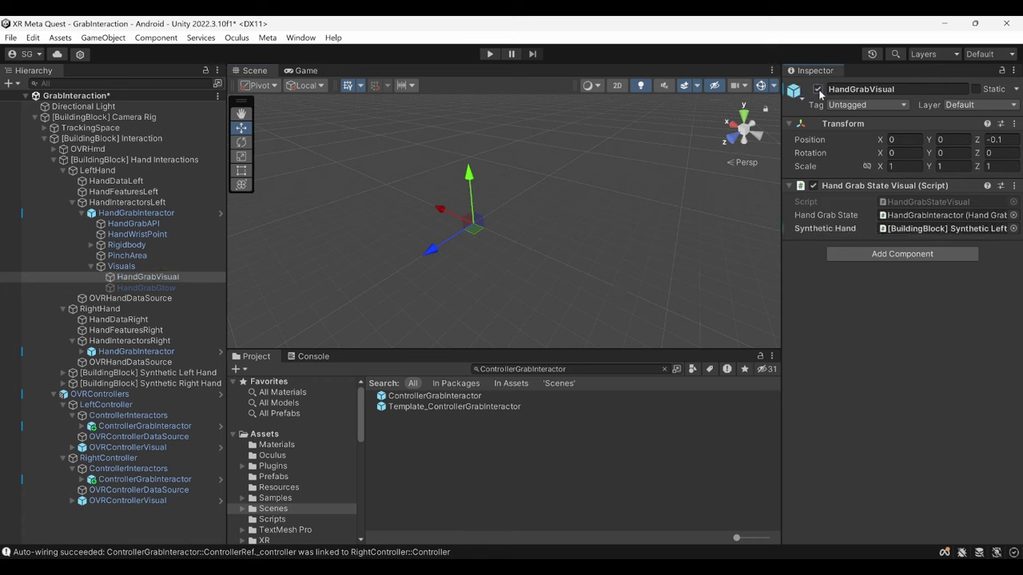
Step: For the left HandGrabGlow, assign OVRLeftHandVisual as Hand Visual and l_handMeshNode as both Hand Renderer and Material Editor
left_click(160, 289)
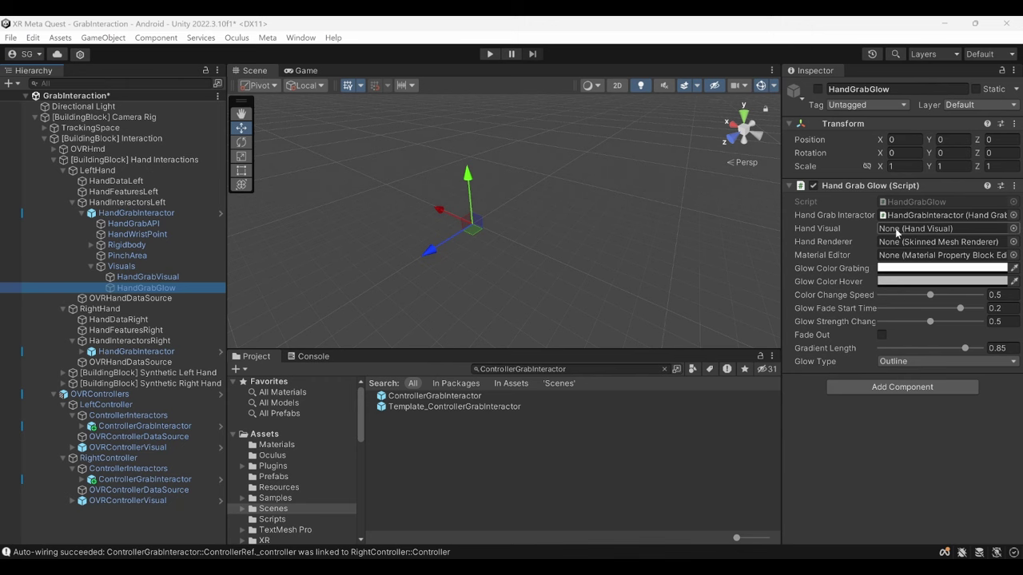
left_click(64, 373)
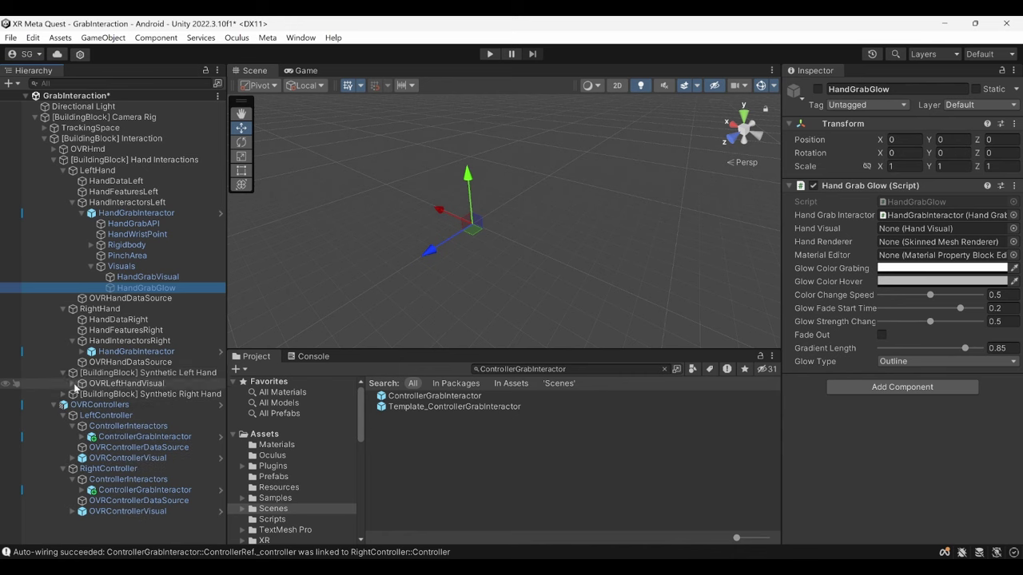
left_click_drag(107, 389, 904, 231)
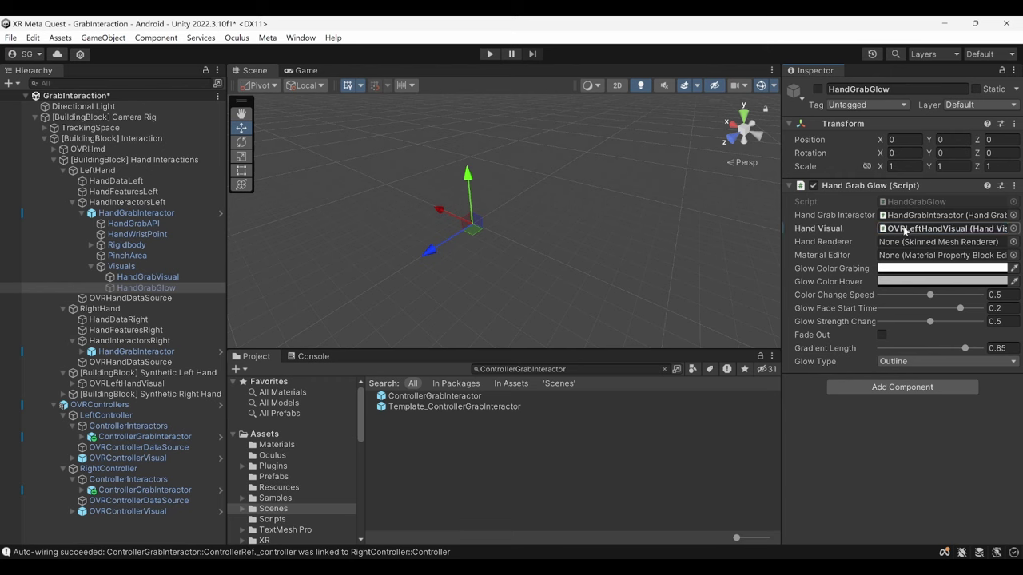
left_click(83, 383)
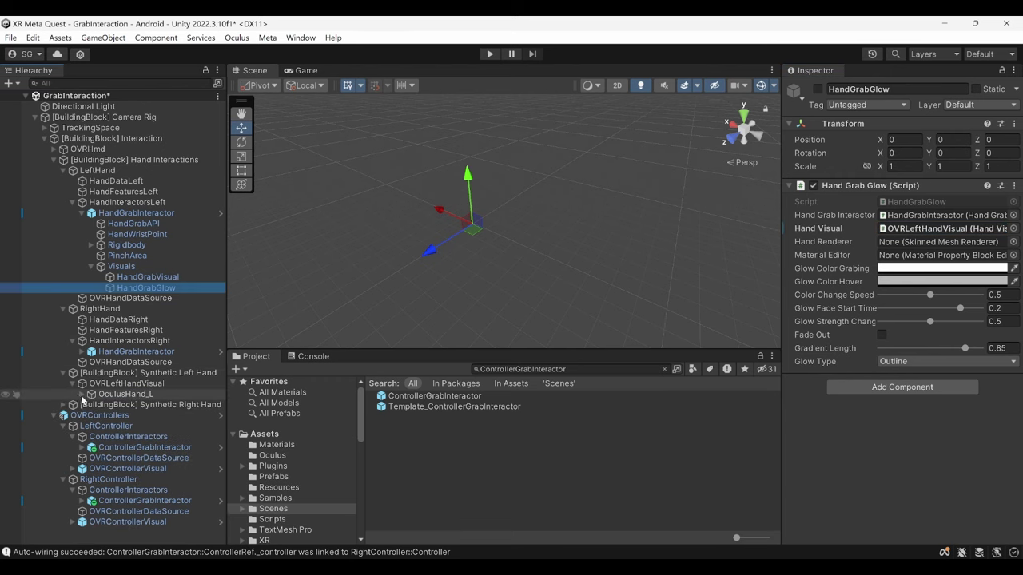
left_click(82, 395)
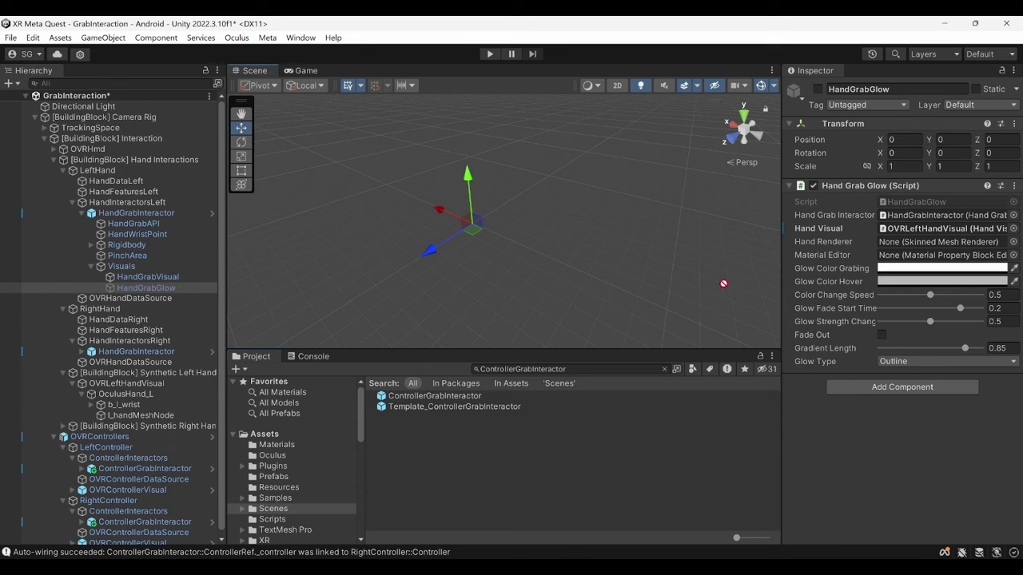
left_click_drag(852, 243, 927, 241)
left_click_drag(178, 410, 883, 259)
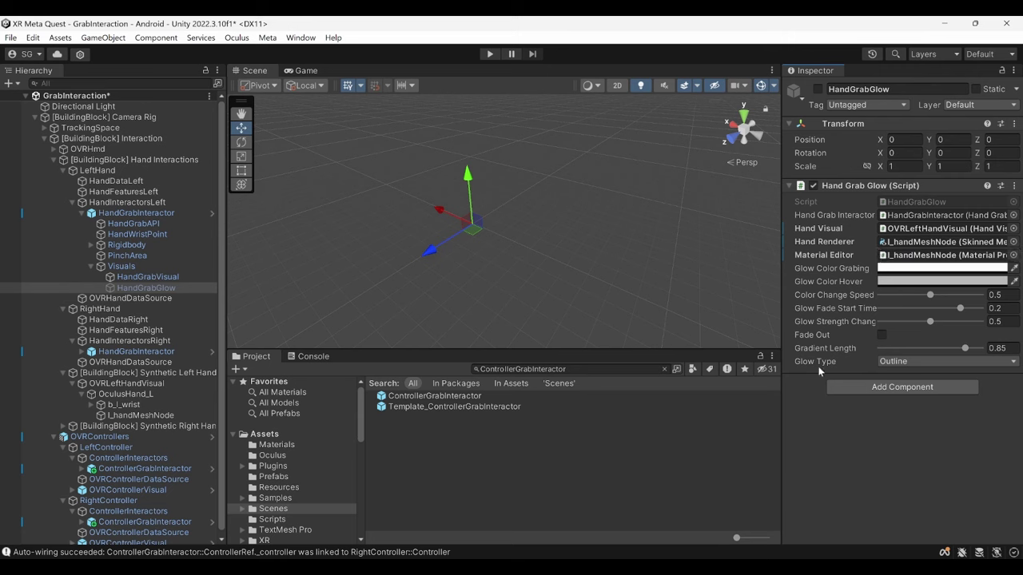
Step: Keep the left HandGrabGlow's Glow Type at Outline, activate the object, and collapse the HandInteractorsLeft hierarchy
left_click(897, 362)
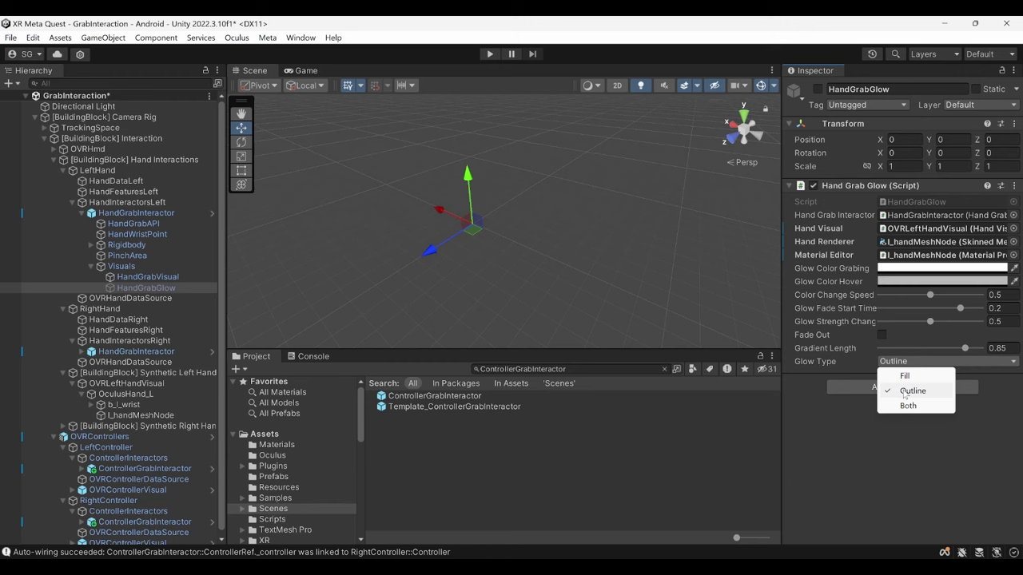
left_click(903, 391)
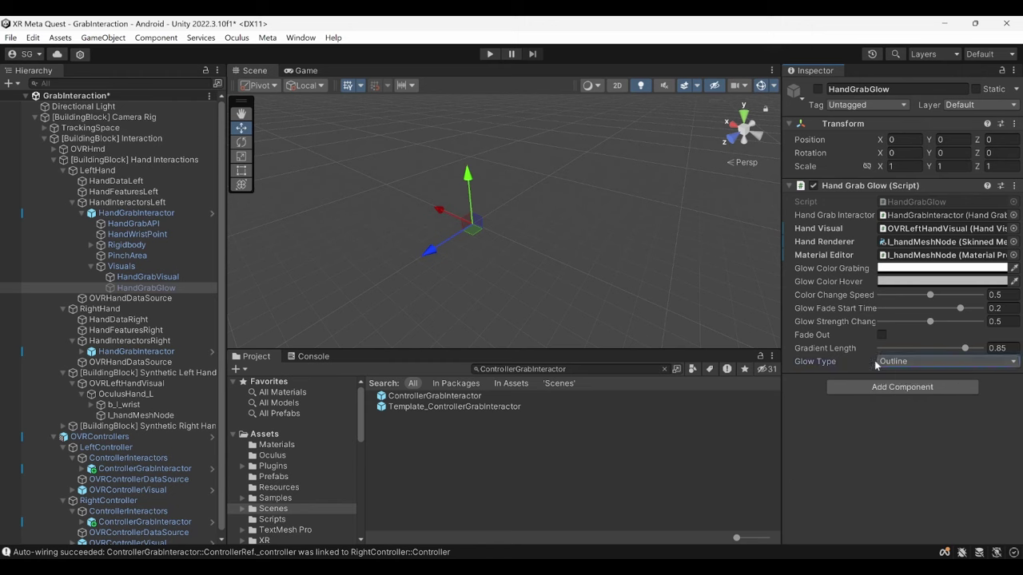
left_click(817, 88)
left_click(90, 266)
left_click(72, 203)
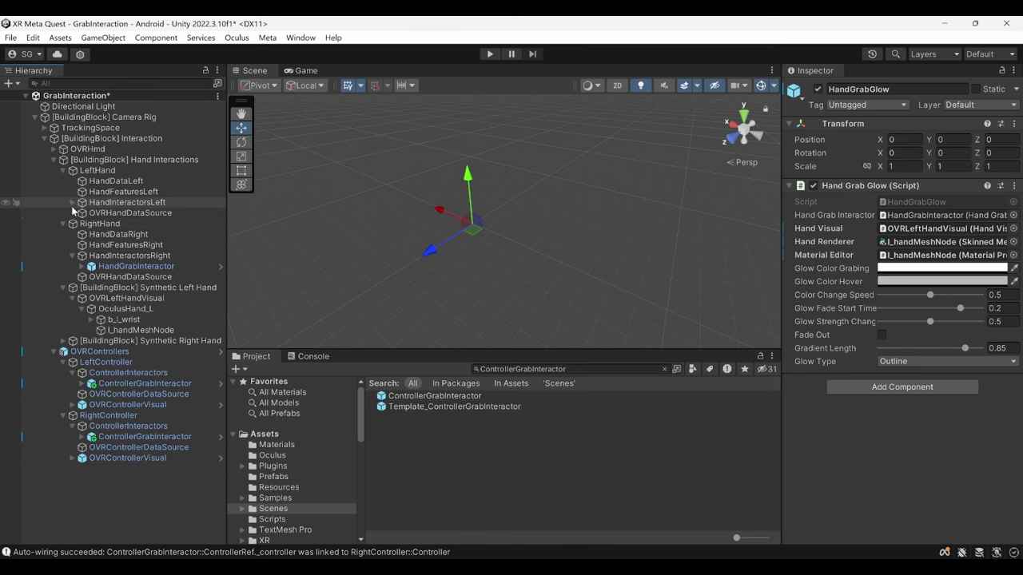
Step: Activate HandGrabVisual under the right HandGrabInteractor's Visuals and assign [BuildingBlock] Synthetic Right Hand as its Synthetic Hand
left_click(82, 267)
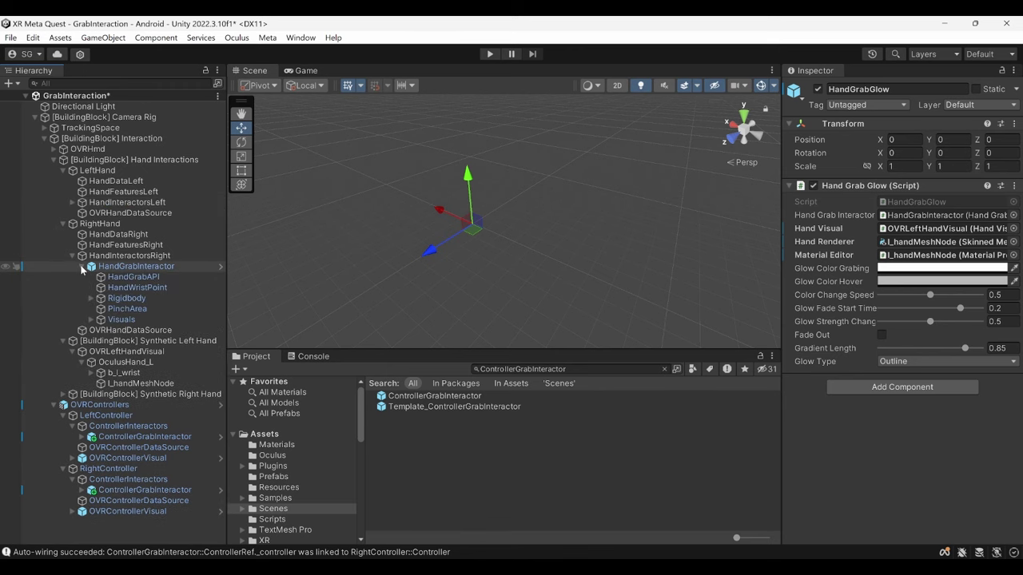
left_click(93, 320)
left_click(137, 331)
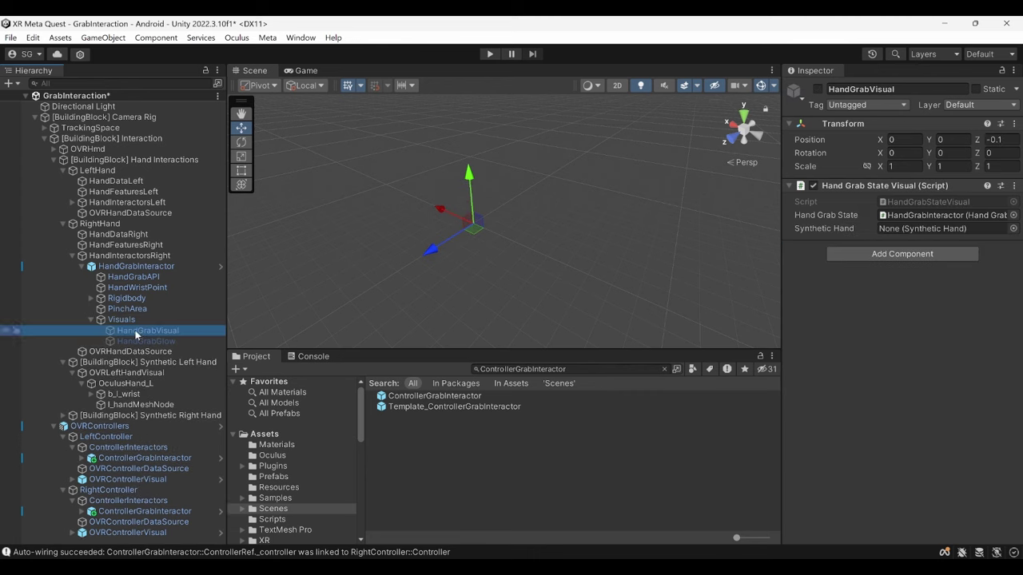
left_click(817, 90)
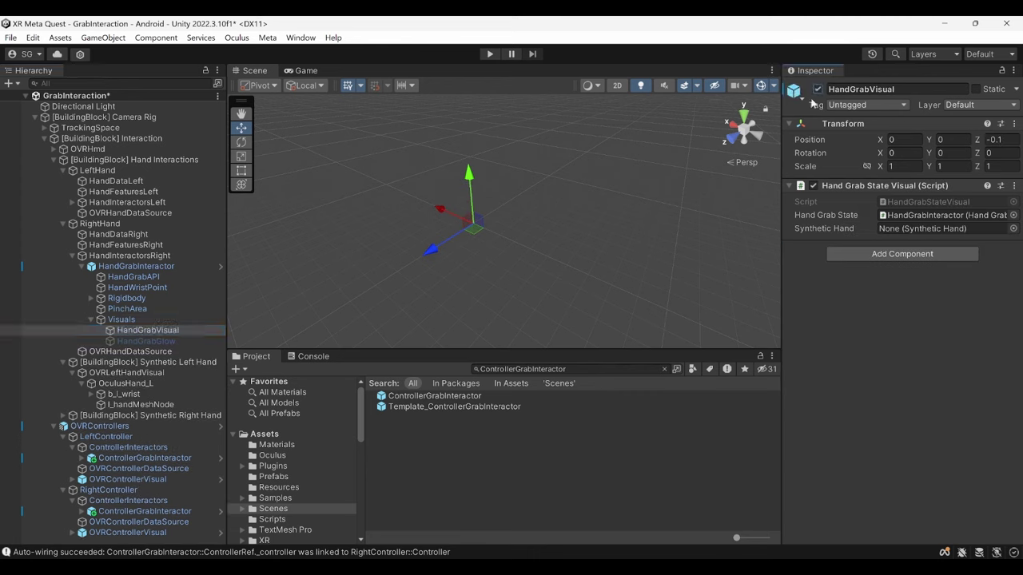
left_click(73, 374)
left_click(63, 362)
left_click_drag(105, 373, 901, 227)
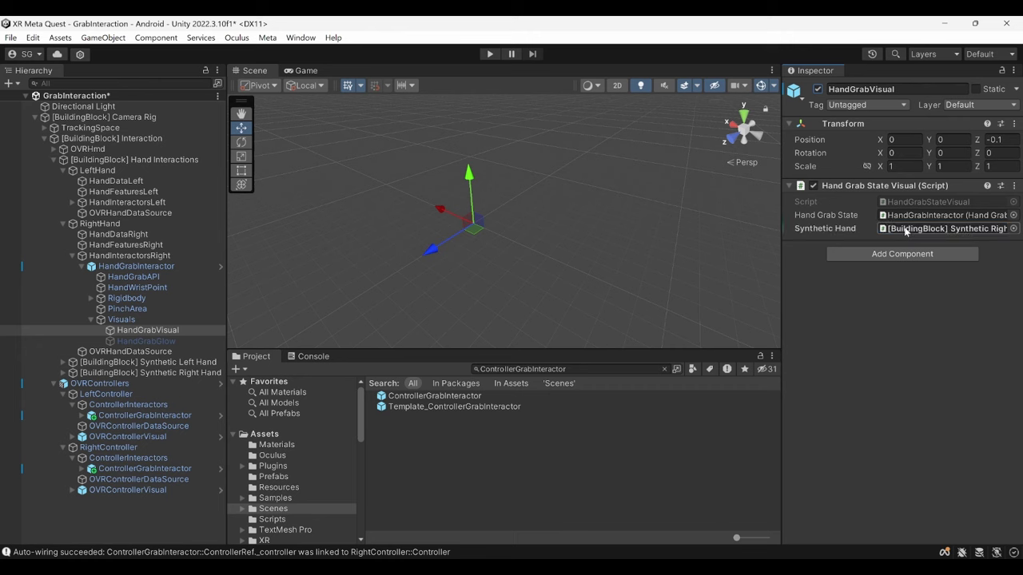
Step: Activate HandGrabGlow under the right HandGrabInteractor's Visuals and assign OVRRightHandVisual as its Hand Visual
left_click(187, 340)
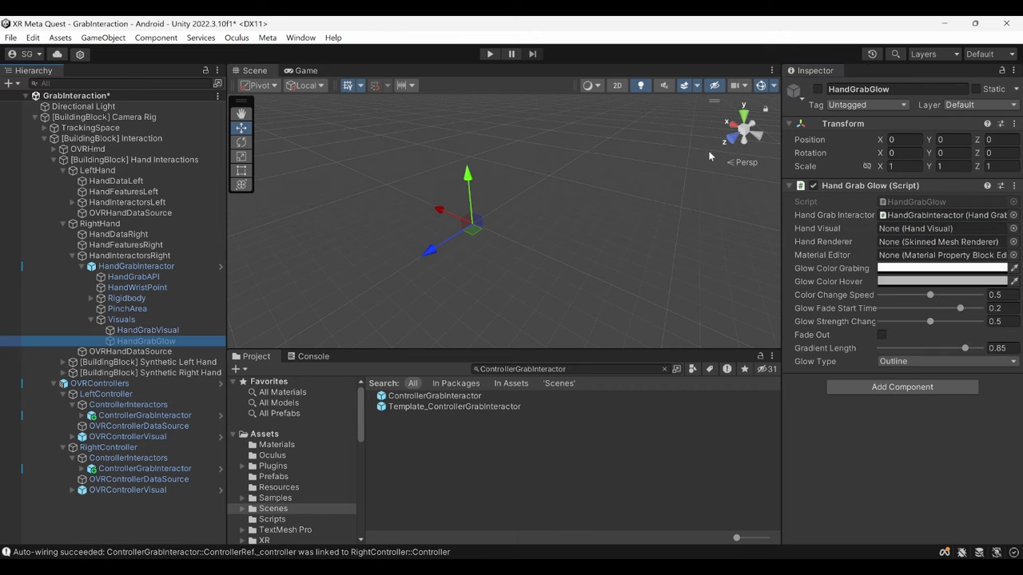
left_click(818, 90)
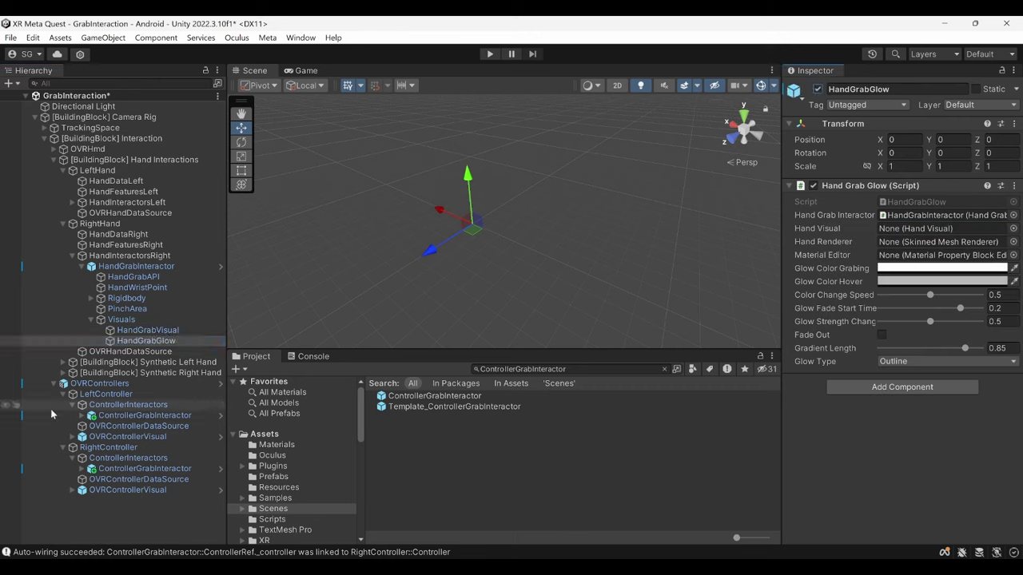
left_click(63, 373)
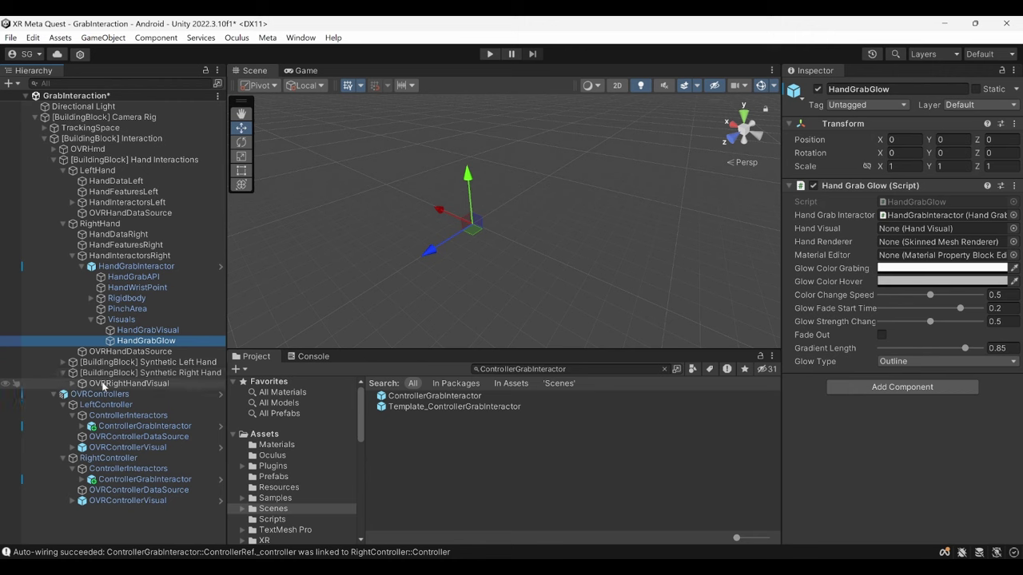
left_click_drag(103, 387, 917, 228)
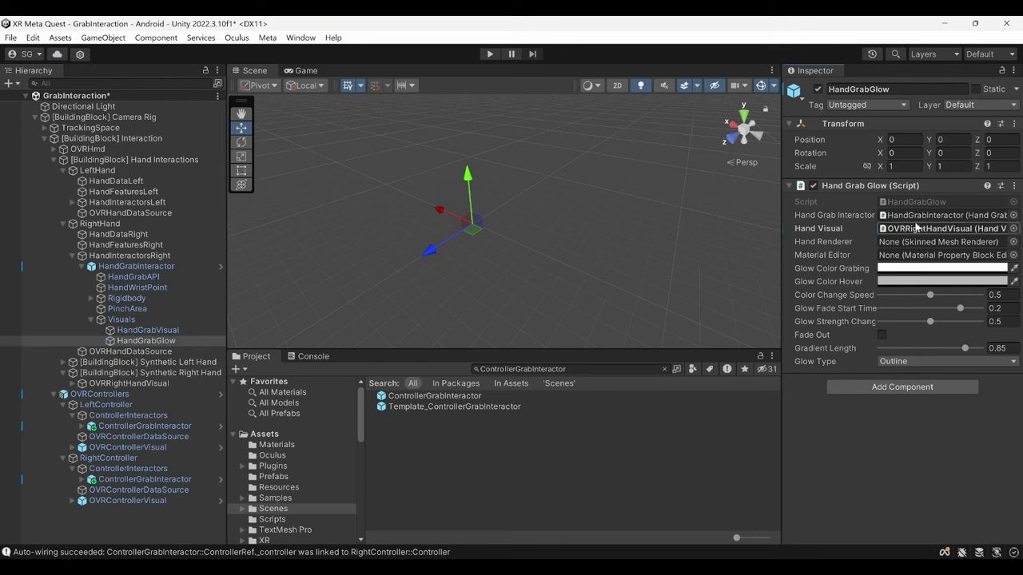
Step: Assign r_handMeshNode from OculusHand_R as both Hand Renderer and Material Editor of the right HandGrabGlow
left_click(72, 383)
left_click(83, 394)
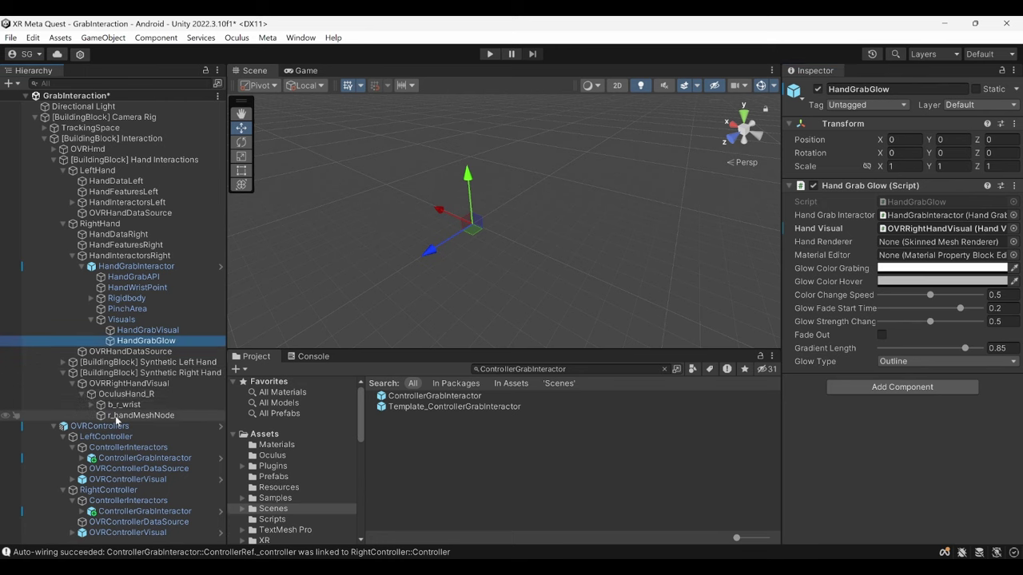
left_click_drag(115, 421, 888, 244)
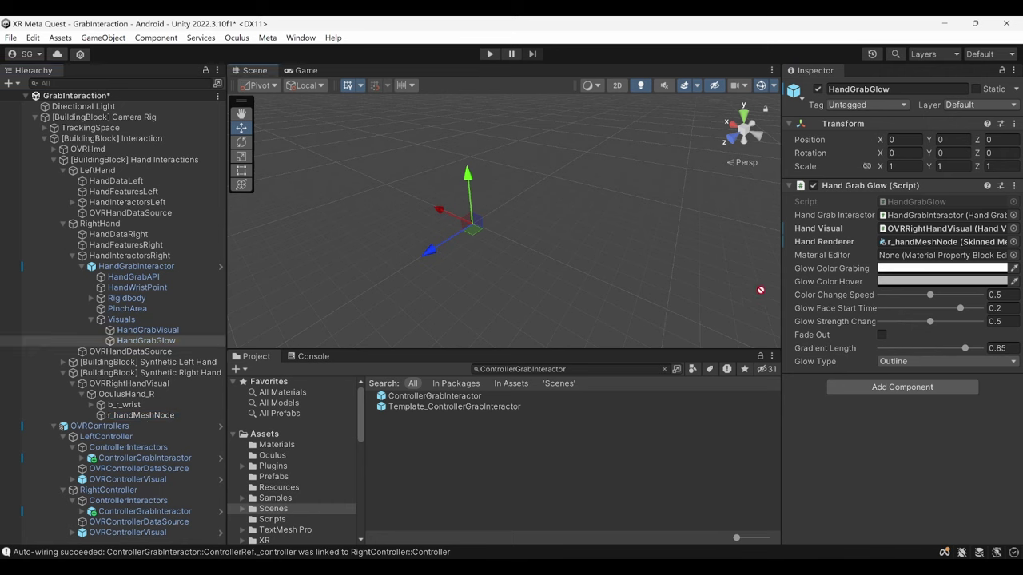
left_click_drag(760, 290, 919, 257)
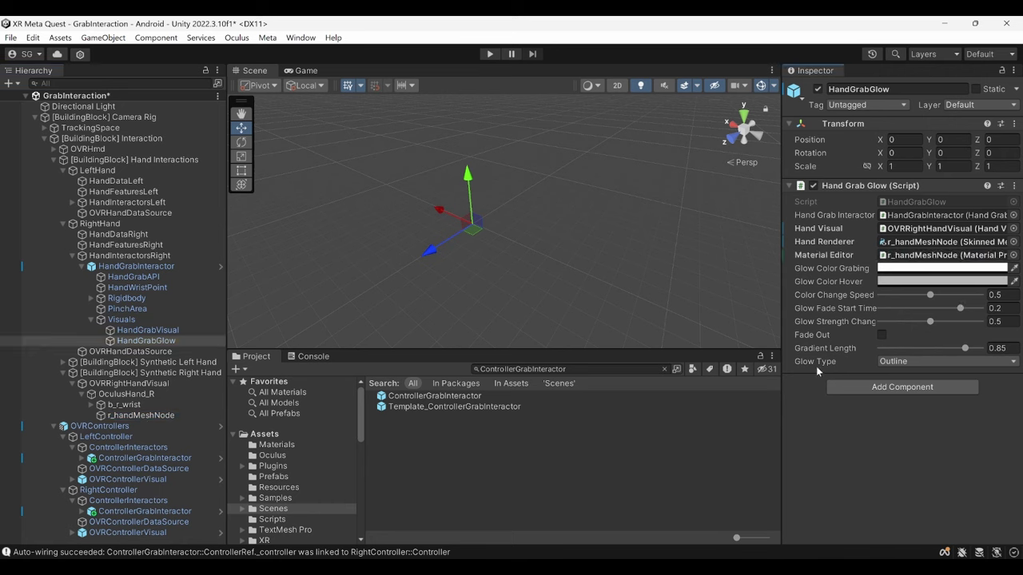
Step: Set the right HandGrabGlow's Glow Type to Both and collapse the Hand Interactions hierarchy
left_click(902, 367)
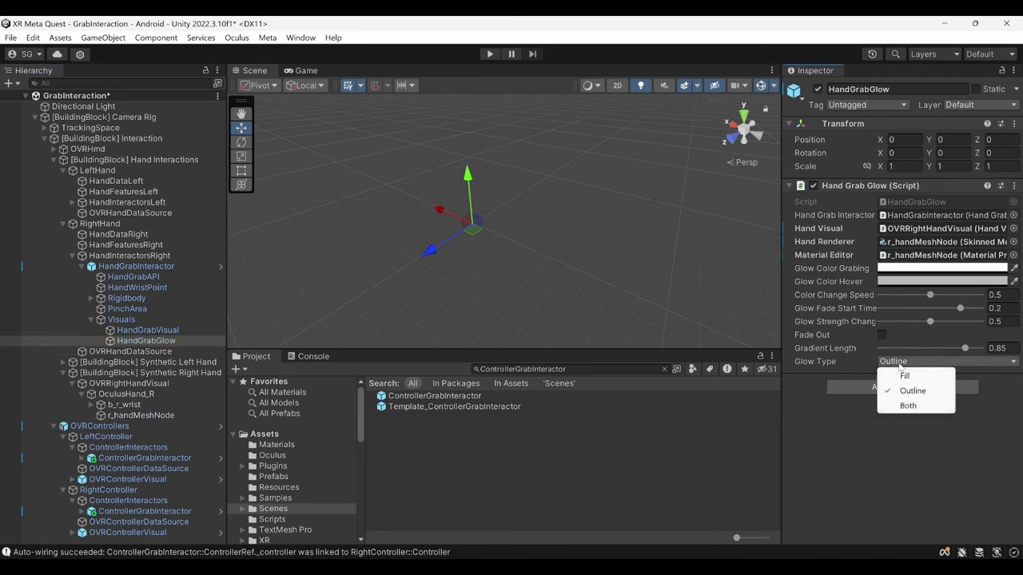
left_click(907, 406)
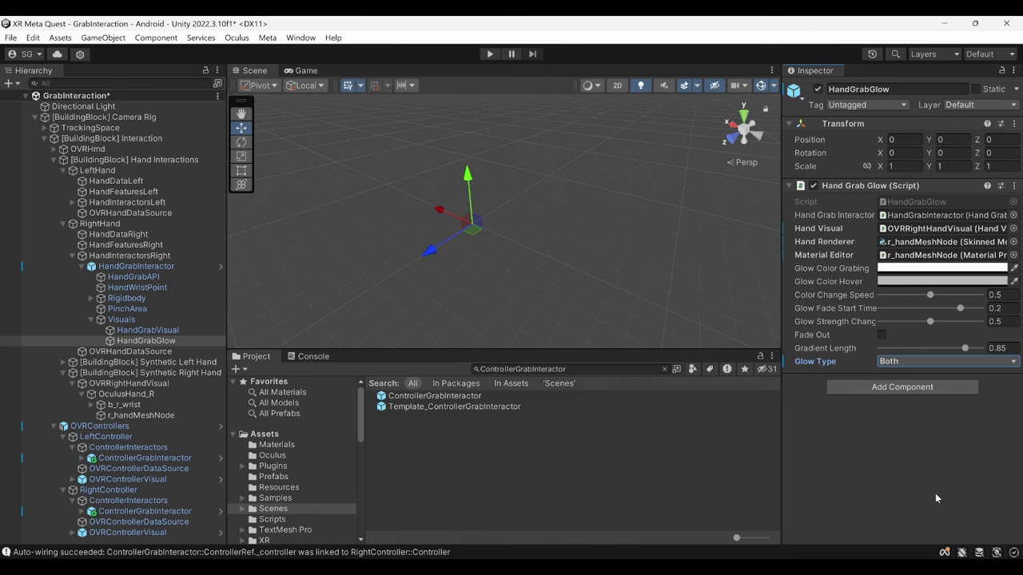
left_click(71, 256)
left_click(53, 160)
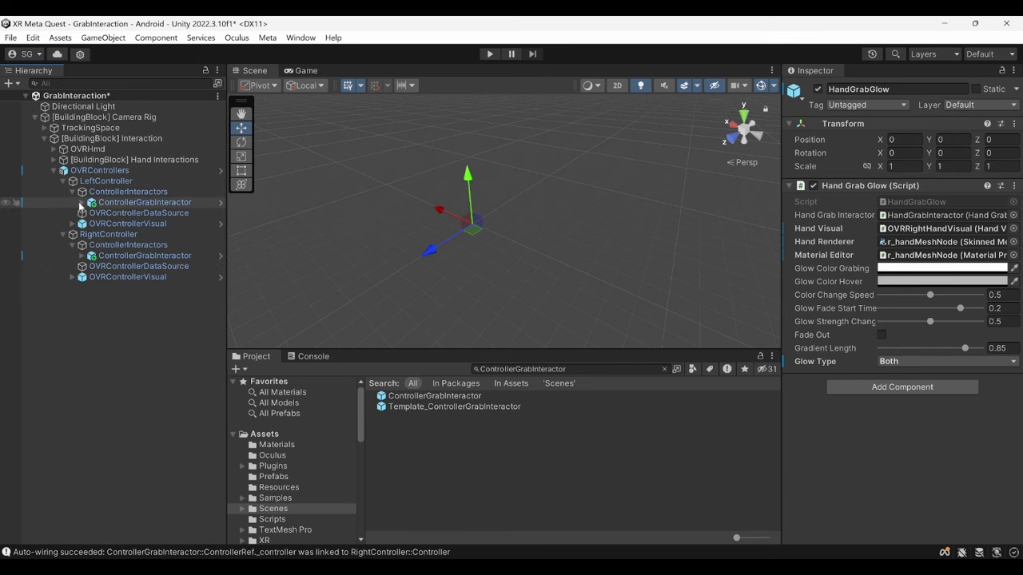
Step: Examine the ControllerGrabLocation, GripButtonSelector and Visuals children of the left ControllerGrabInteractor, and collapse the OVRControllers hierarchy
left_click(84, 203)
left_click(140, 212)
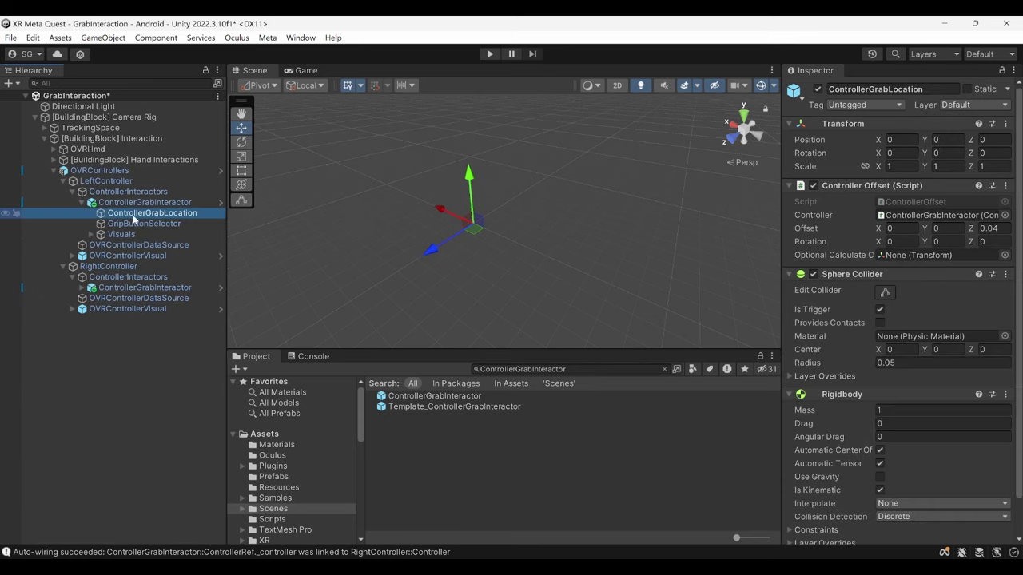
left_click(137, 224)
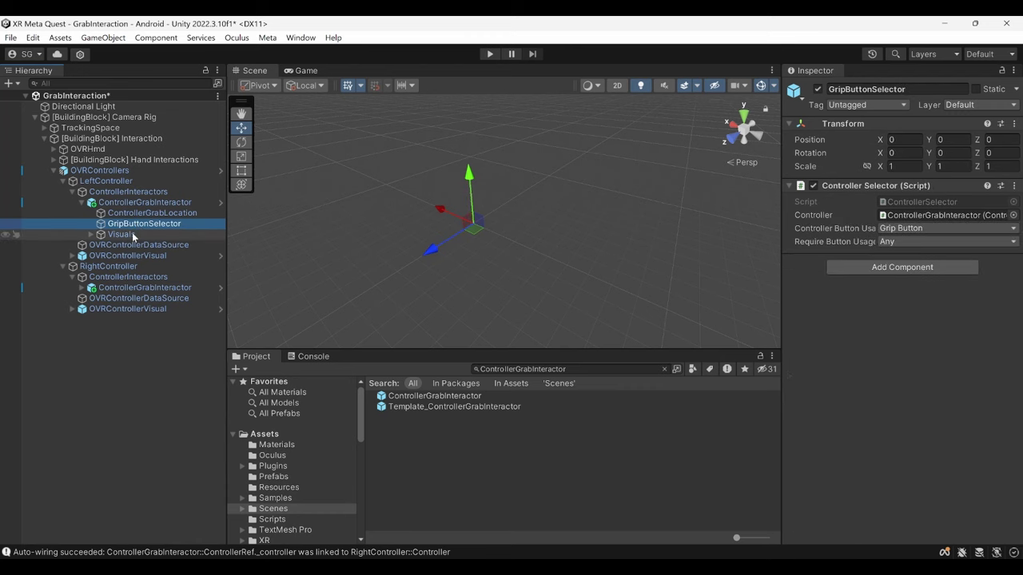
left_click(133, 234)
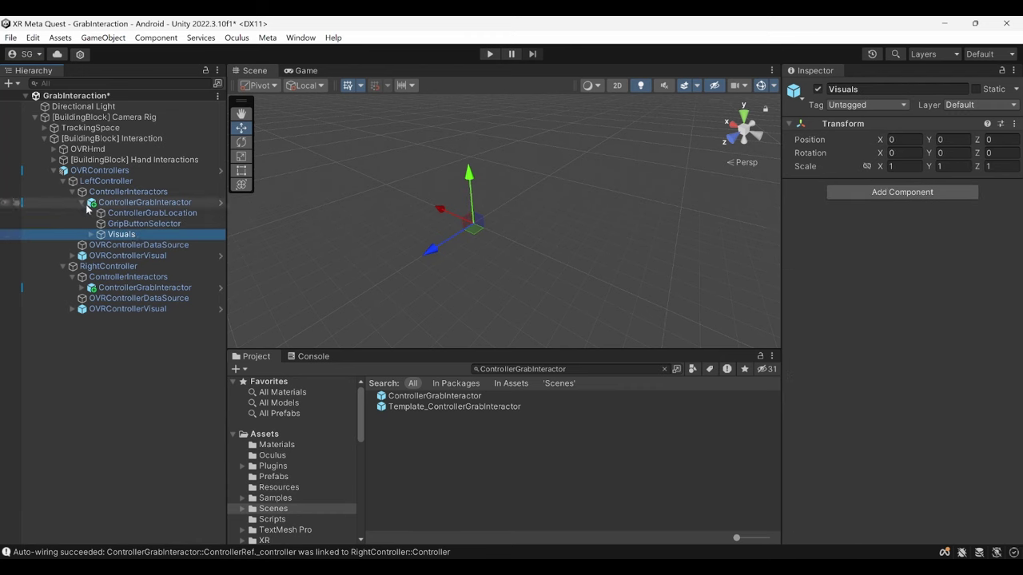
left_click(53, 170)
left_click(91, 170)
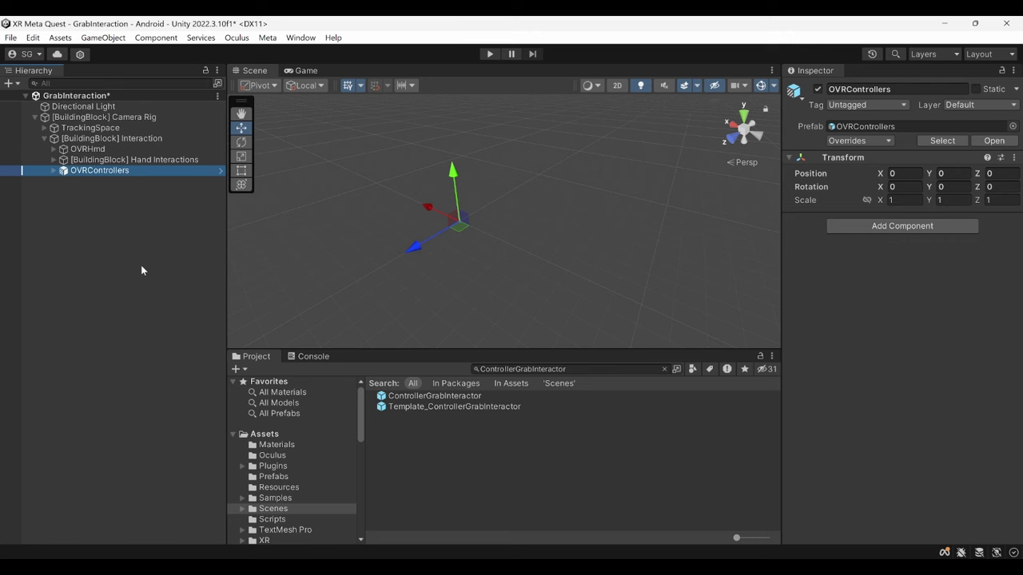
Step: Create a 3D cube at the root level of the GrabInteraction scene
left_click(108, 242)
right_click(83, 232)
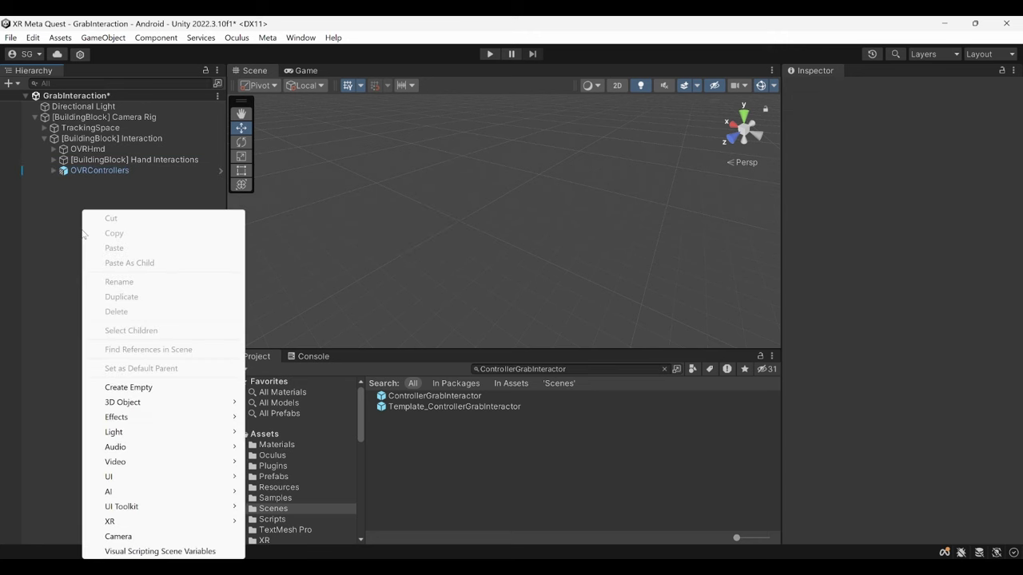
mouse_move(151, 403)
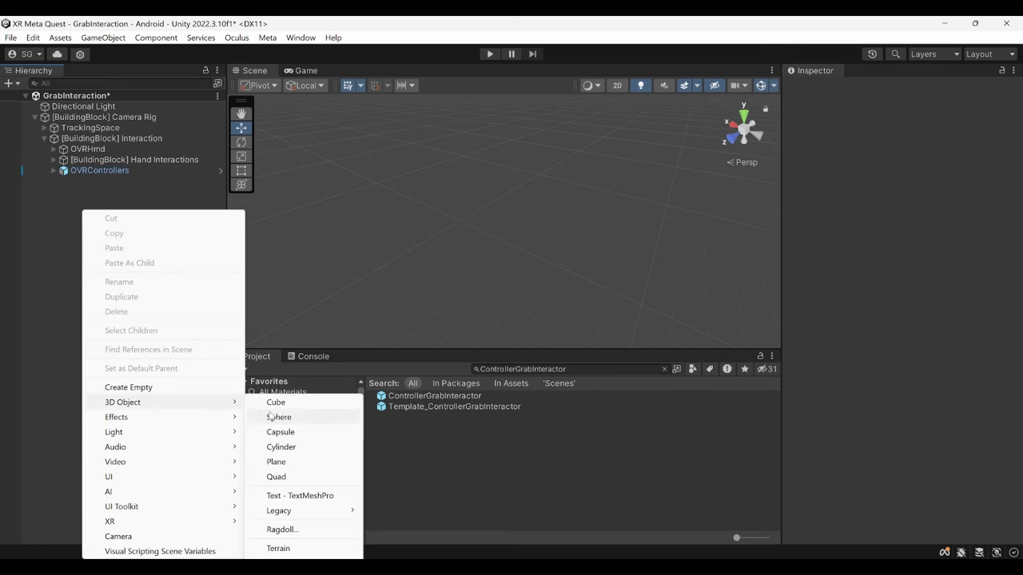
left_click(275, 402)
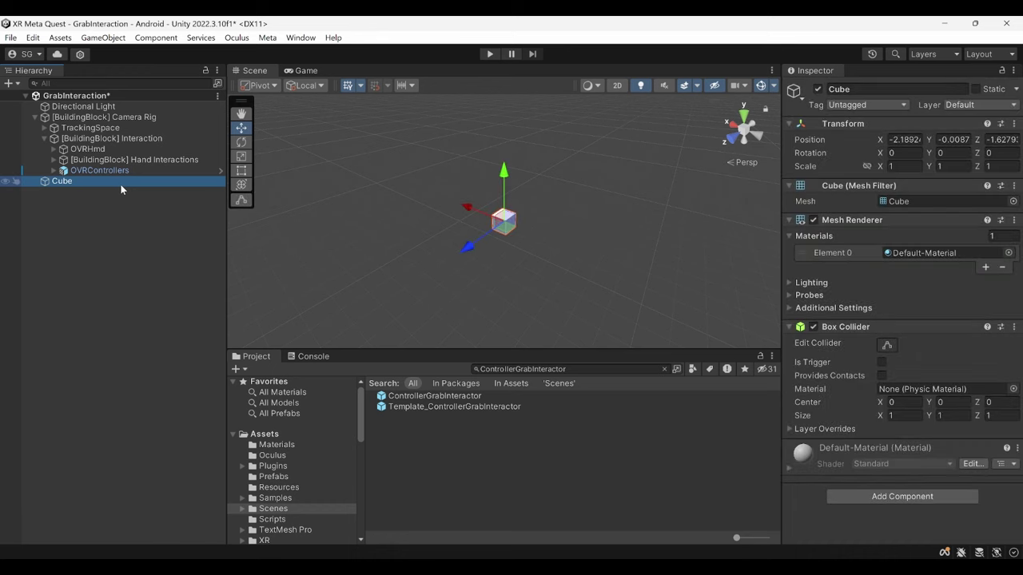
Step: Start adding a Grab Interaction to the cube, keeping required interactors at Everything, grab types at All, and Generate Collider
right_click(122, 186)
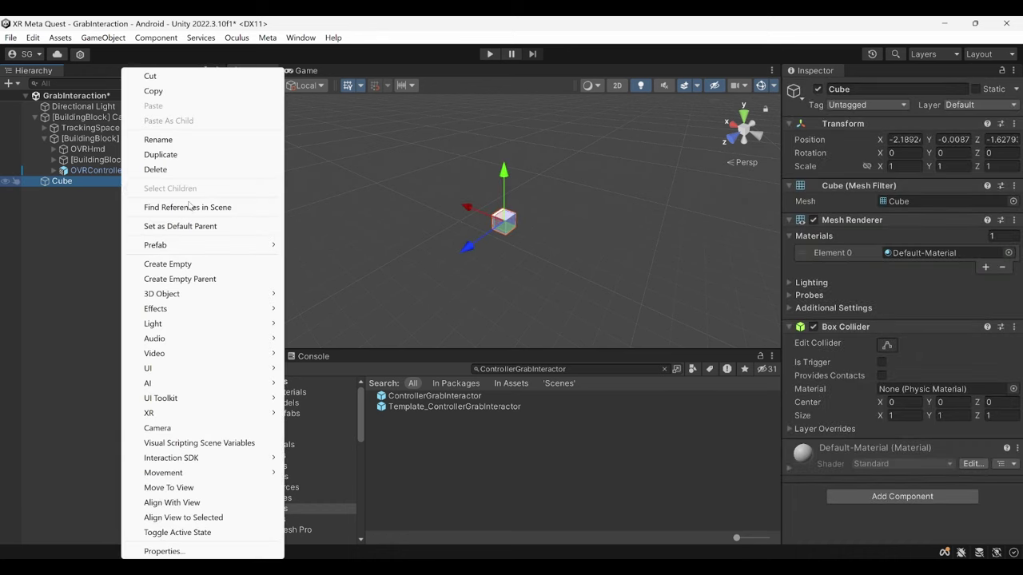
mouse_move(179, 464)
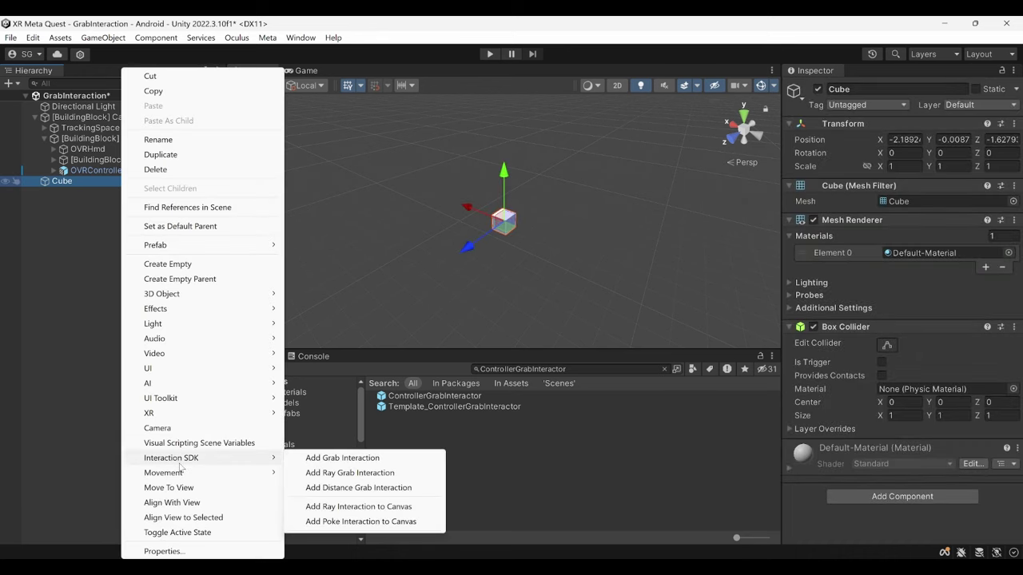
left_click(321, 461)
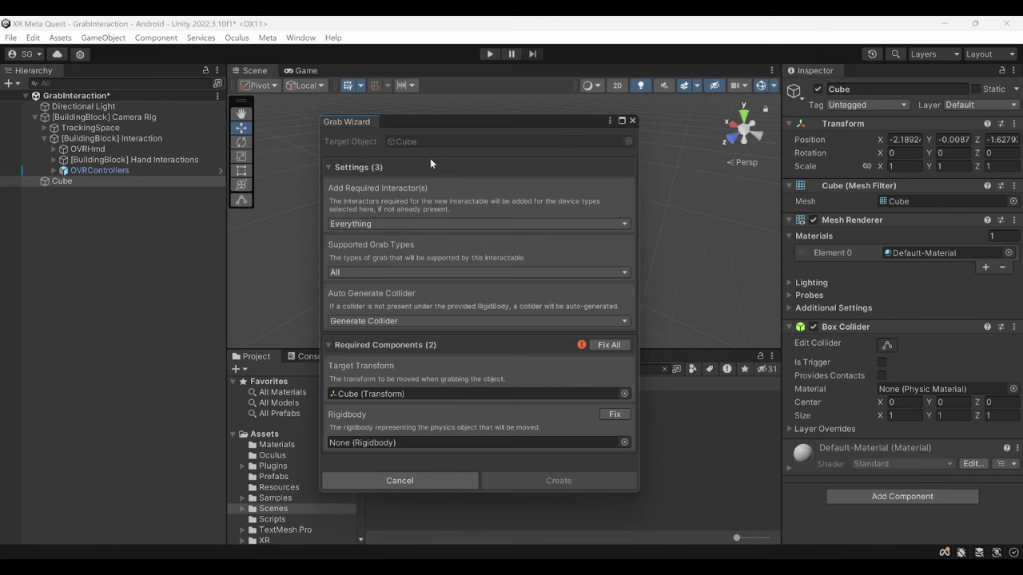
left_click(378, 224)
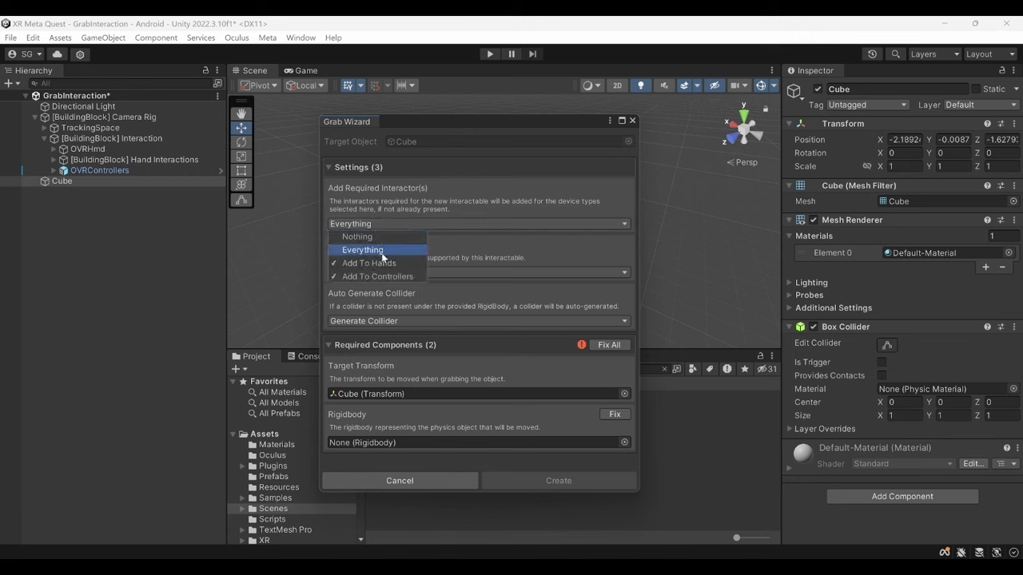
left_click(463, 254)
left_click(455, 272)
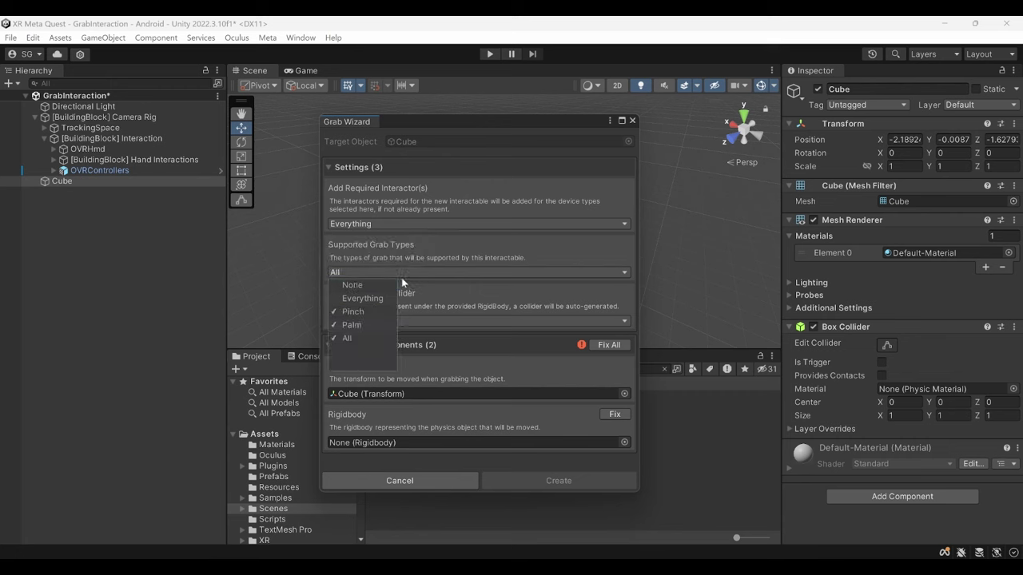
left_click(365, 255)
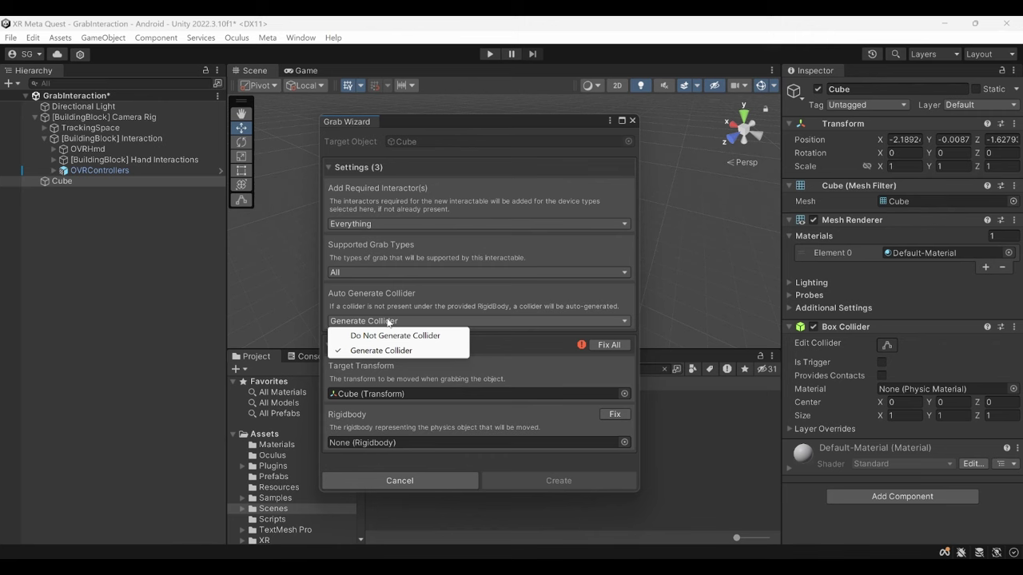
left_click(488, 356)
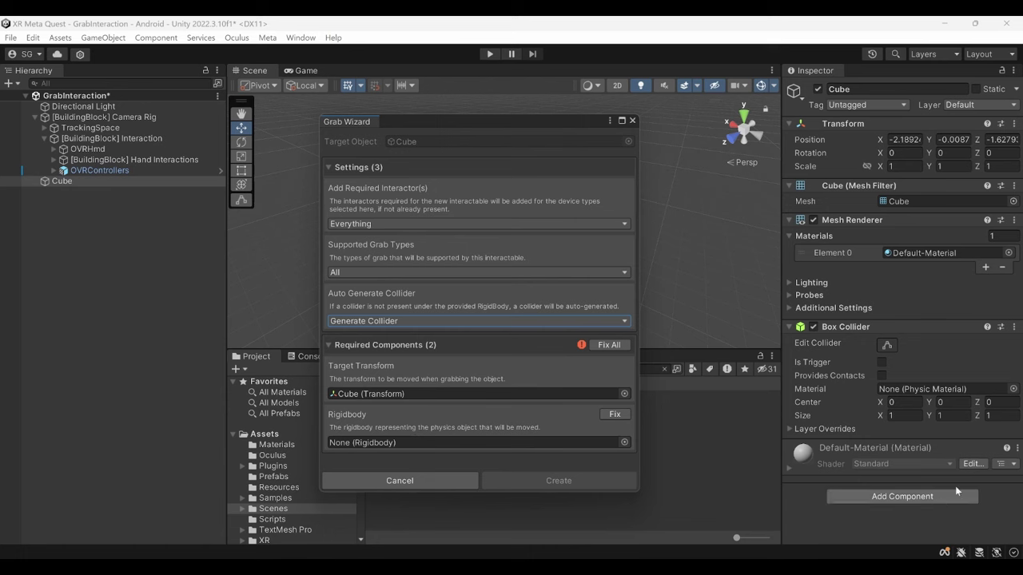
Step: Fix the cube's missing Rigidbody, create the grab interaction, and review the components on the resulting child object
left_click(609, 417)
scroll(863, 396, "down", 3)
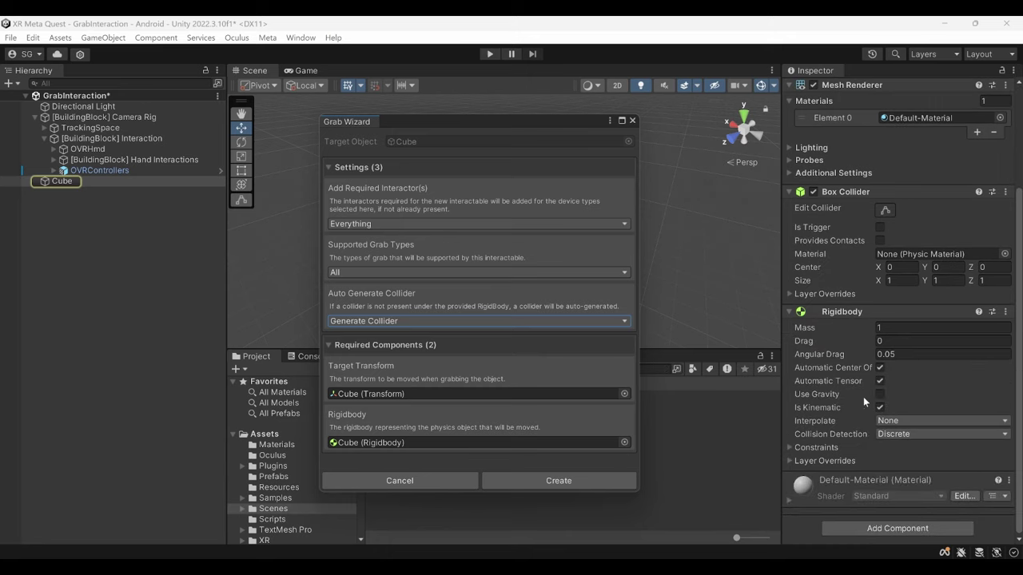
left_click(514, 479)
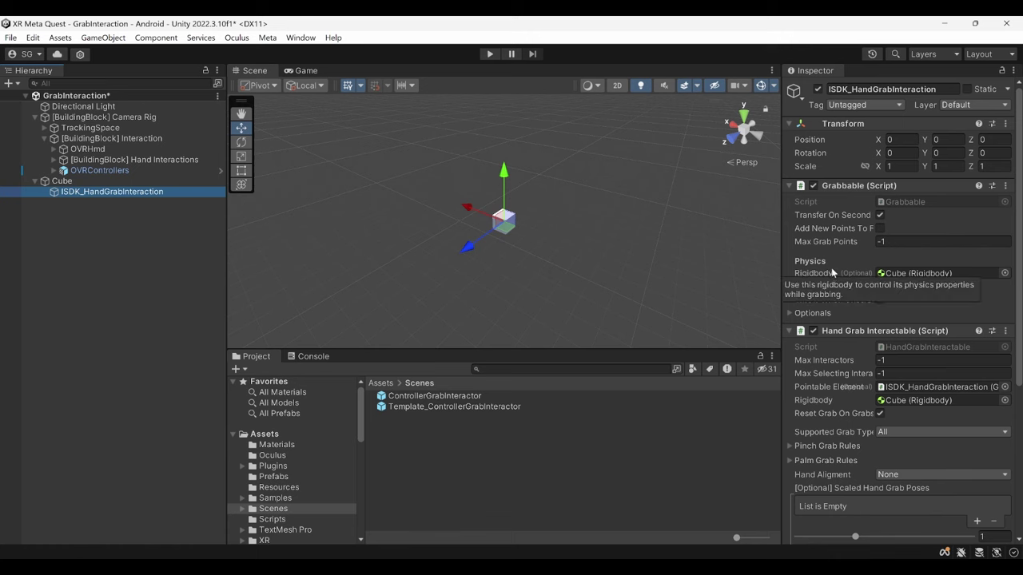
scroll(845, 185, "down", 2)
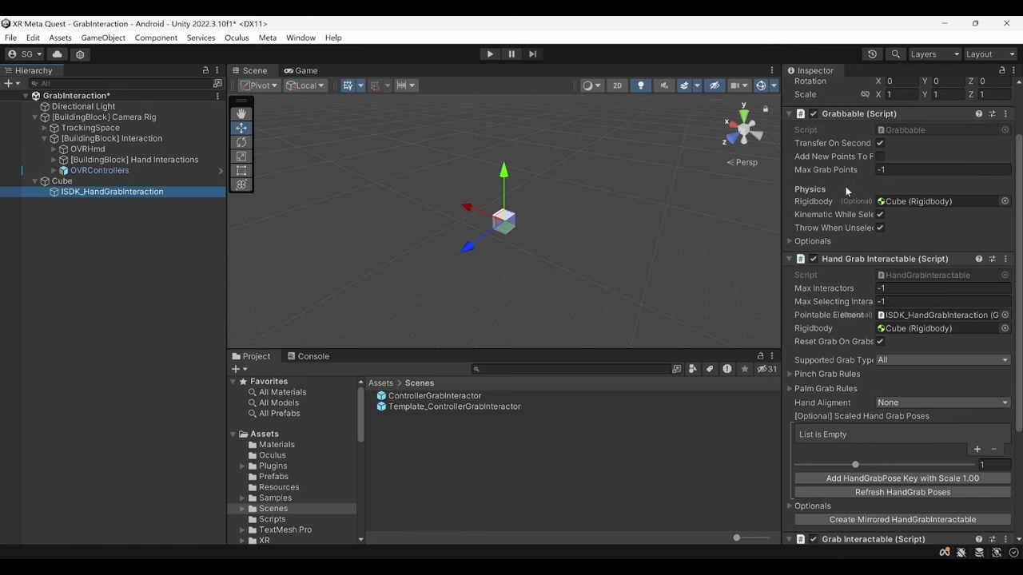
scroll(846, 200, "down", 4)
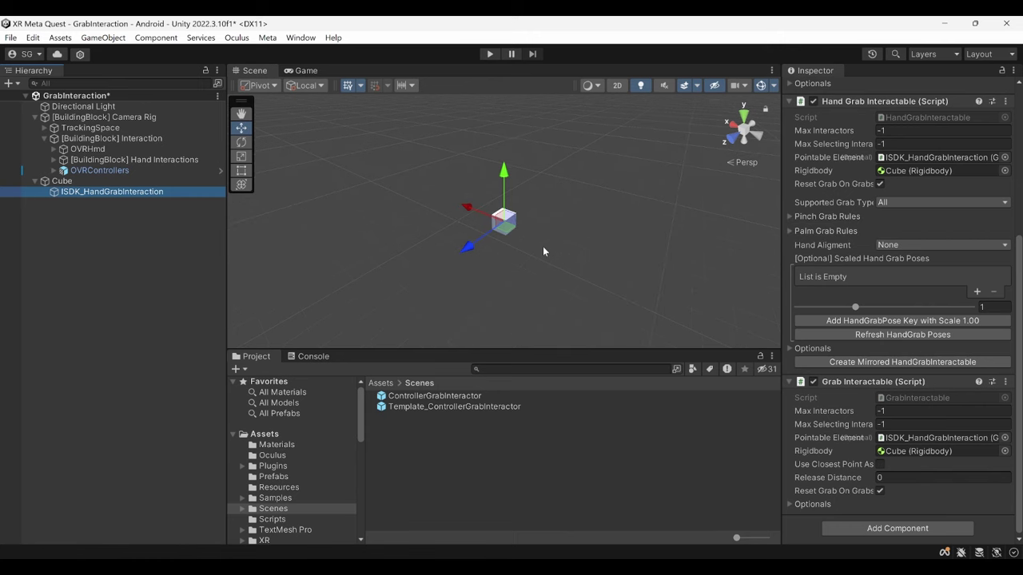
Step: Set the cube's scale to 0.15 on the X, Y and Z axes
left_click(164, 181)
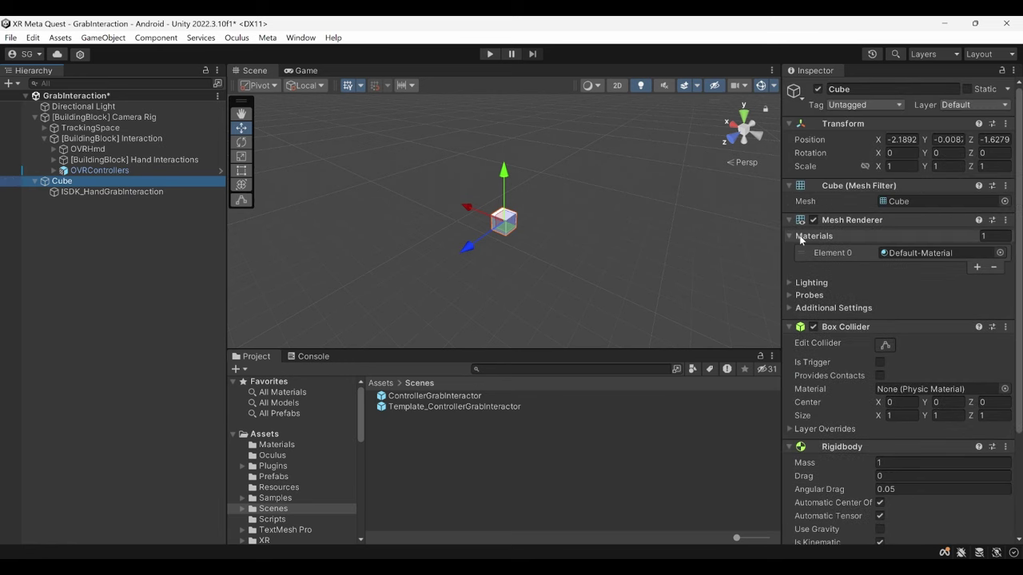
left_click(911, 166)
double_click(911, 166)
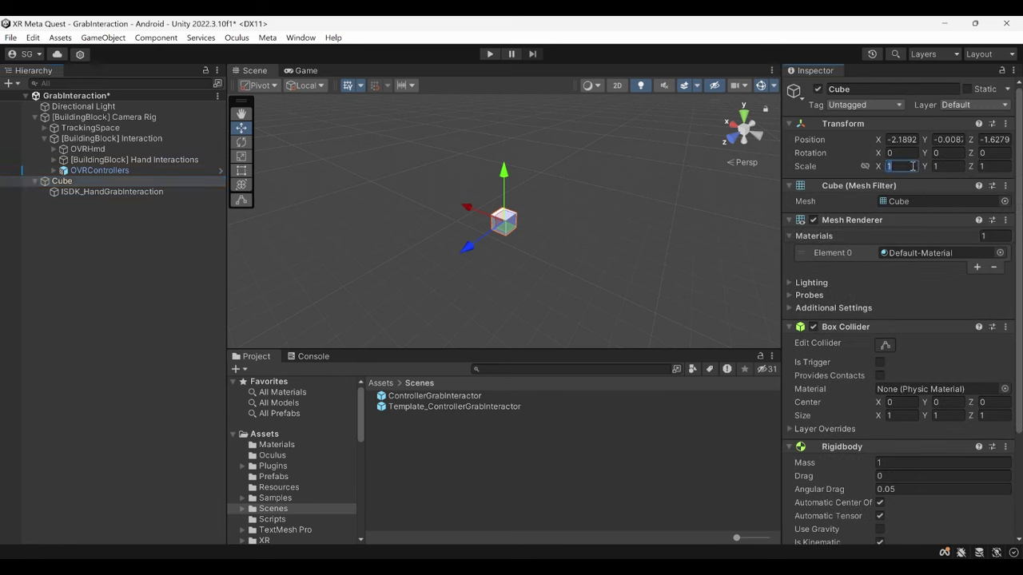
type("0.15")
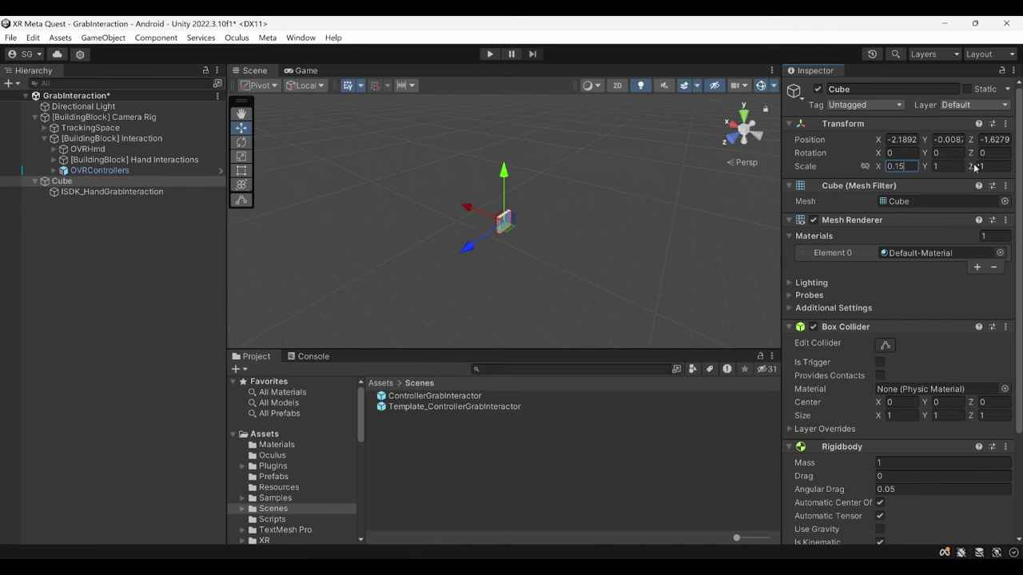
key("Tab")
type("0.15")
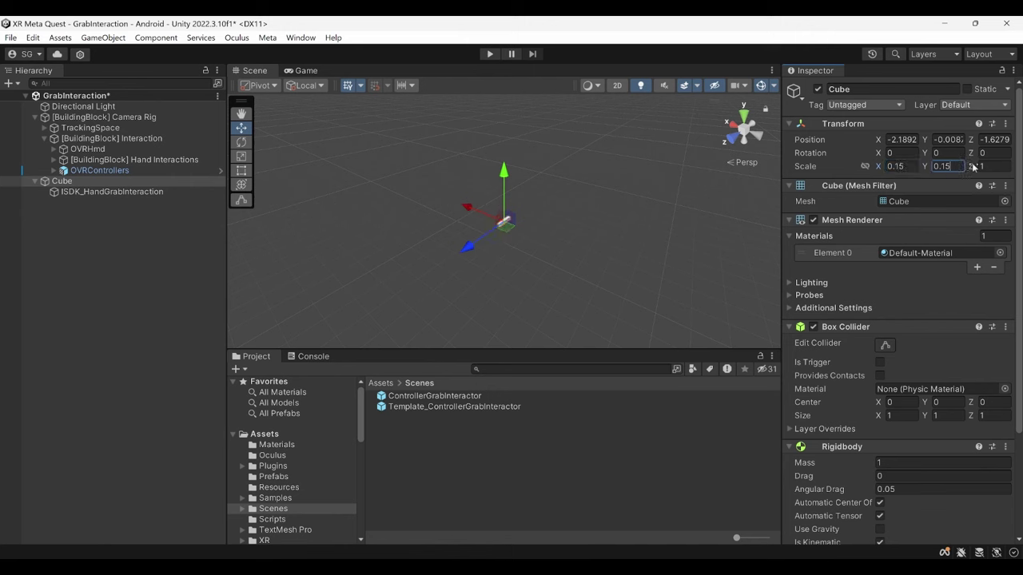
double_click(1001, 165)
type("0.15")
Step: Set the cube's position to X 0, Y 1.25 and Z 0.35
left_click(902, 139)
type("0")
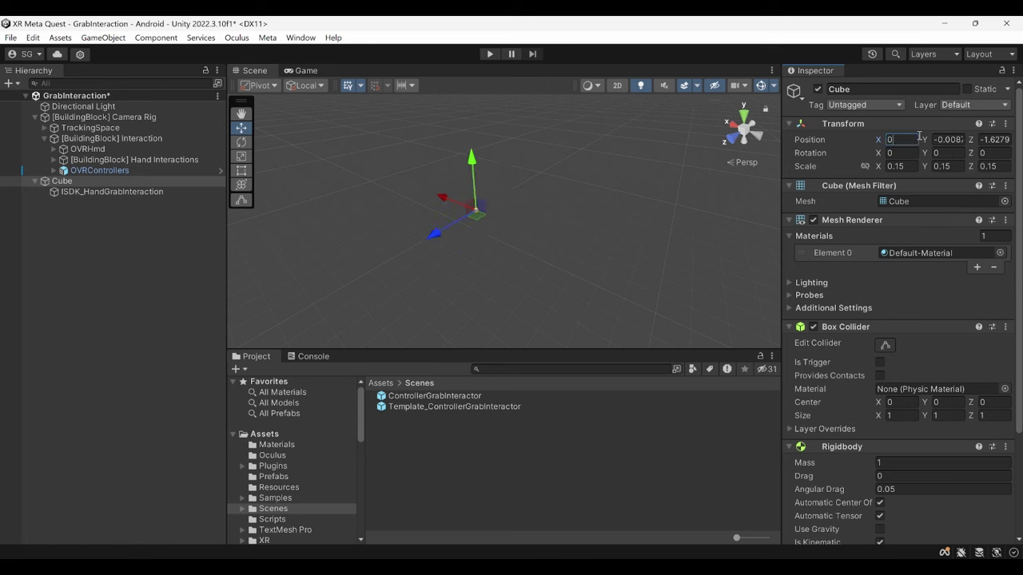
left_click(941, 139)
type("1.25")
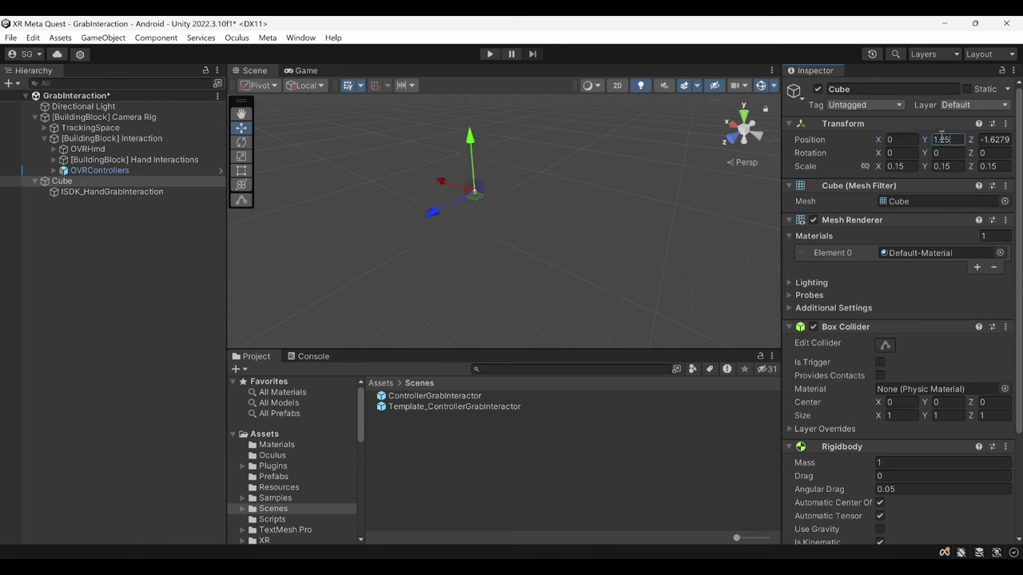
left_click(997, 139)
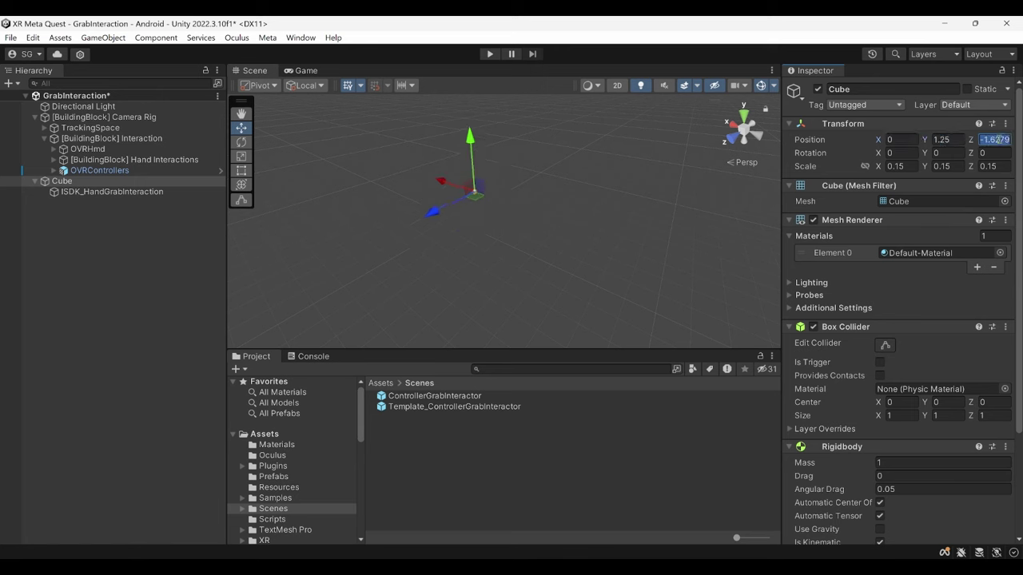
type("0.35")
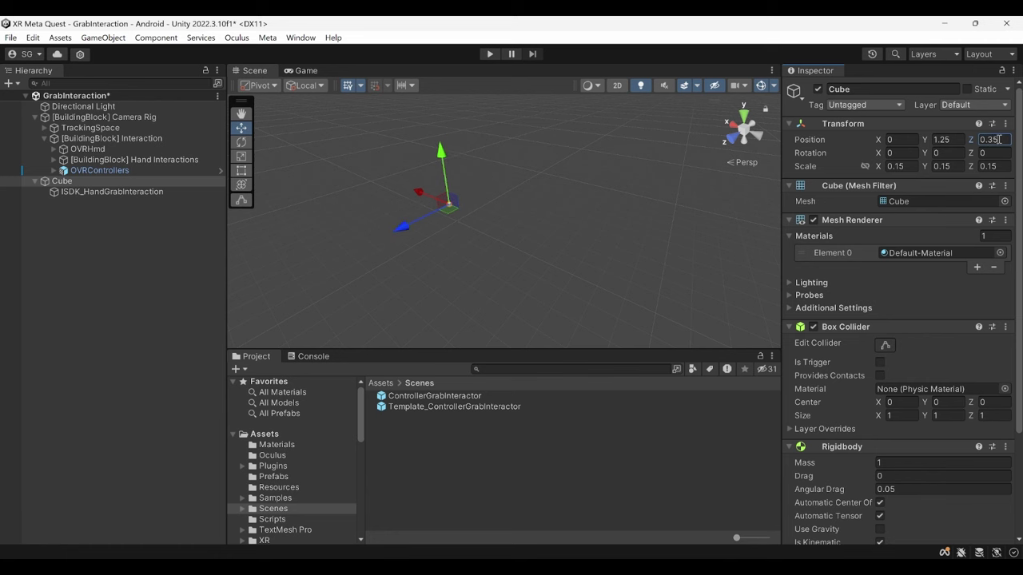
Step: Run the scene to test grabbing, try green 52FF1C as Hand Grab Glow's grabbing color, and open its hover color
left_click(490, 54)
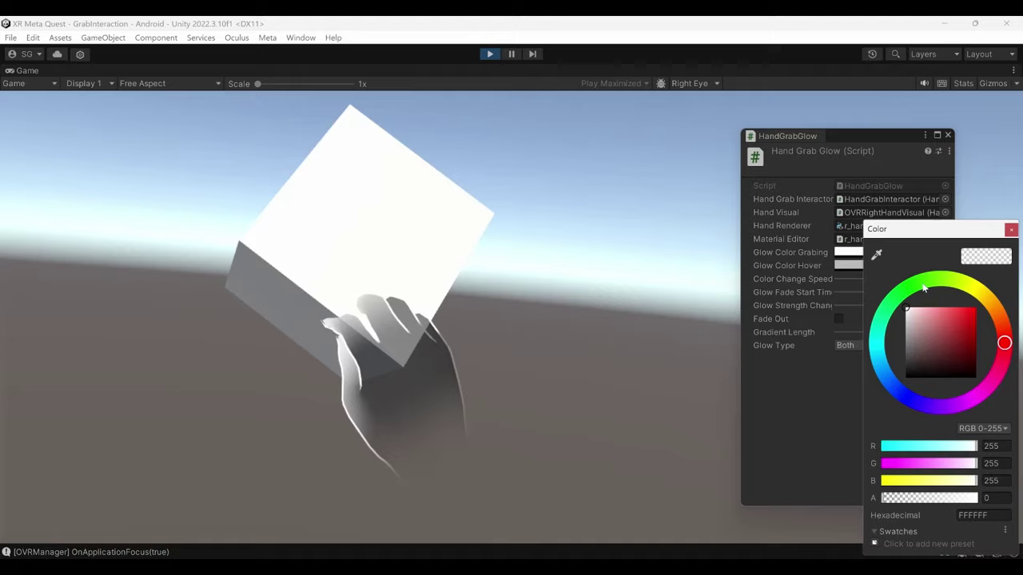
left_click(925, 284)
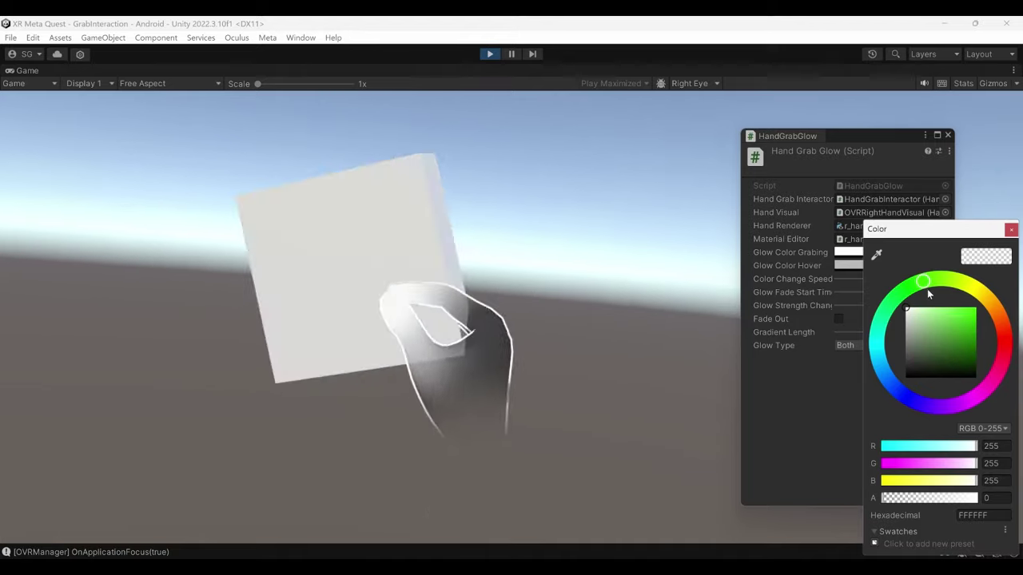
left_click(961, 323)
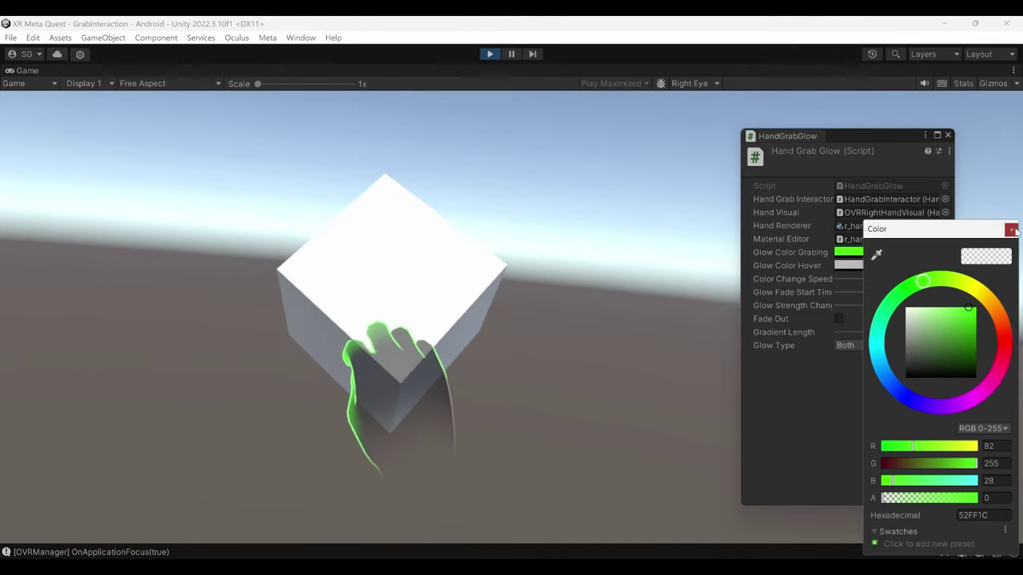
left_click(1010, 229)
left_click(913, 264)
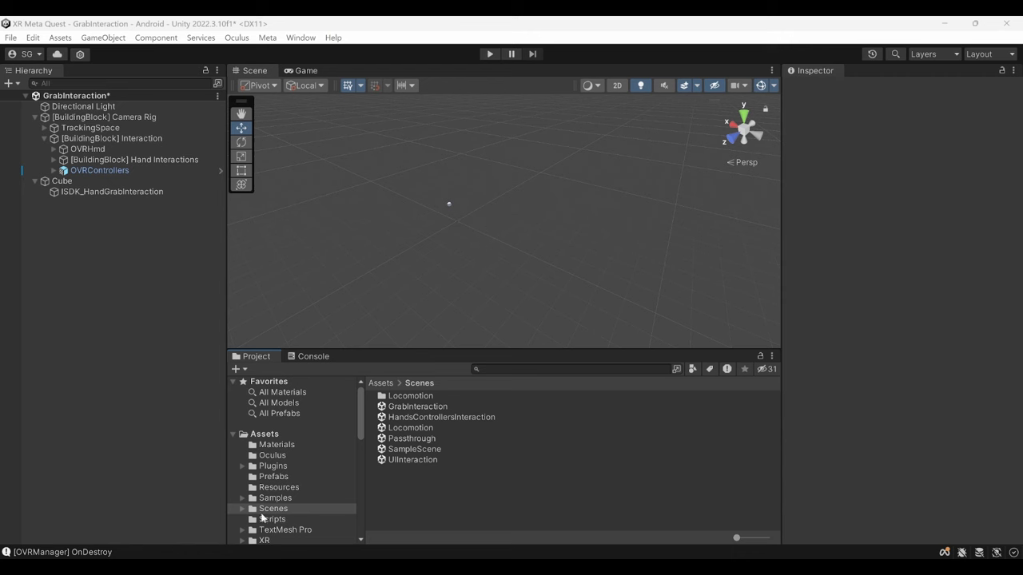
Step: Inspect the Bottle prefab in the XRAdventure GrabInteraction folder and return to the GrabInteraction scene
scroll(264, 515, "down", 5)
left_click(286, 434)
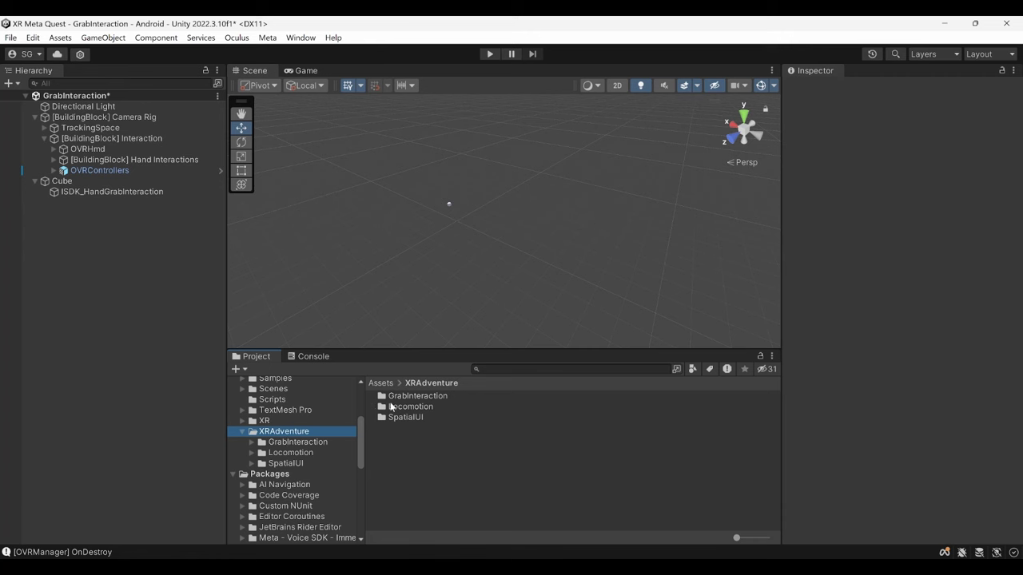
double_click(394, 397)
double_click(399, 427)
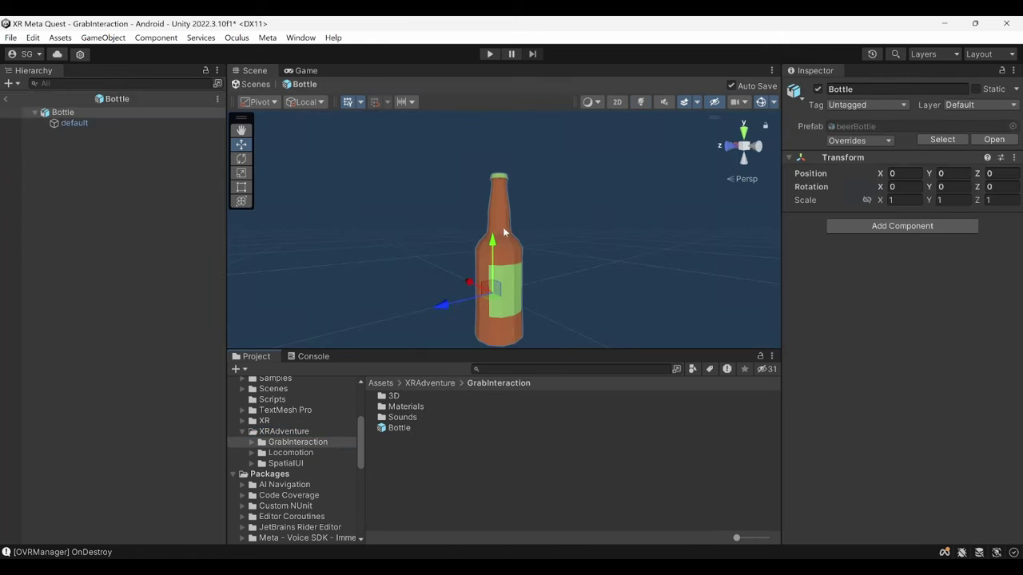
right_click_drag(480, 313, 464, 222)
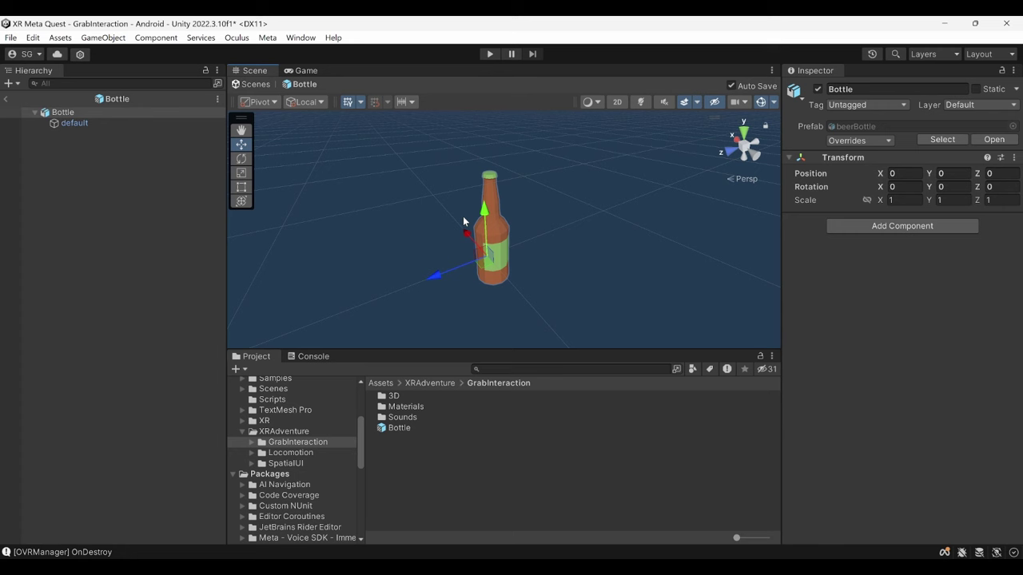
left_click(7, 99)
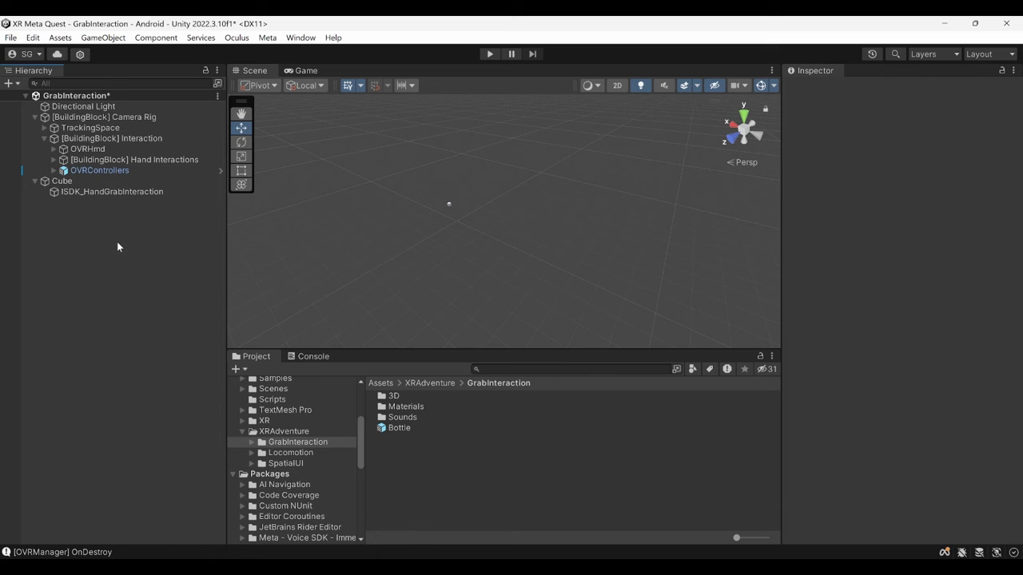
Step: Create an empty object named RootGrabObject at the root level of the scene
right_click(112, 232)
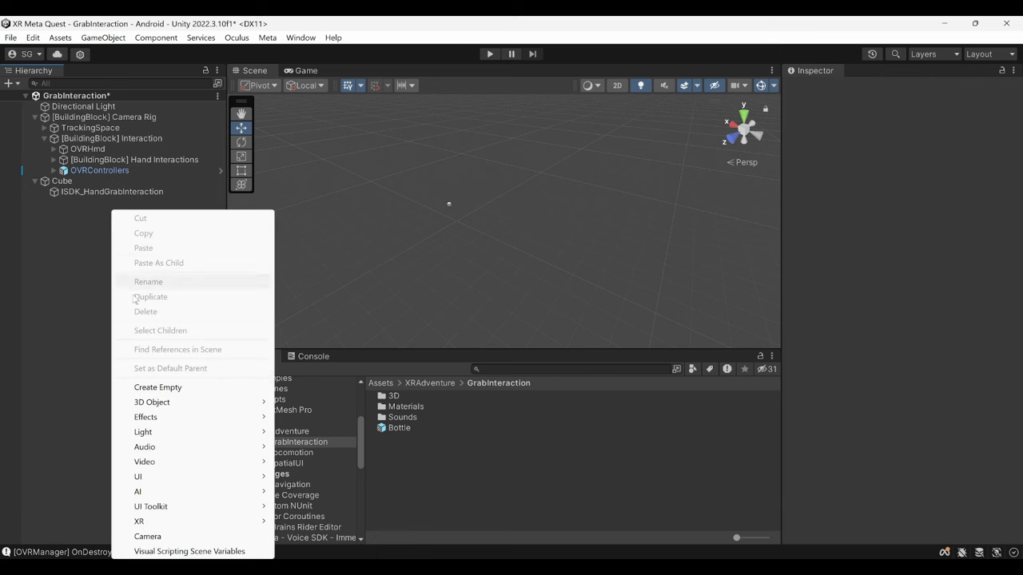
left_click(154, 388)
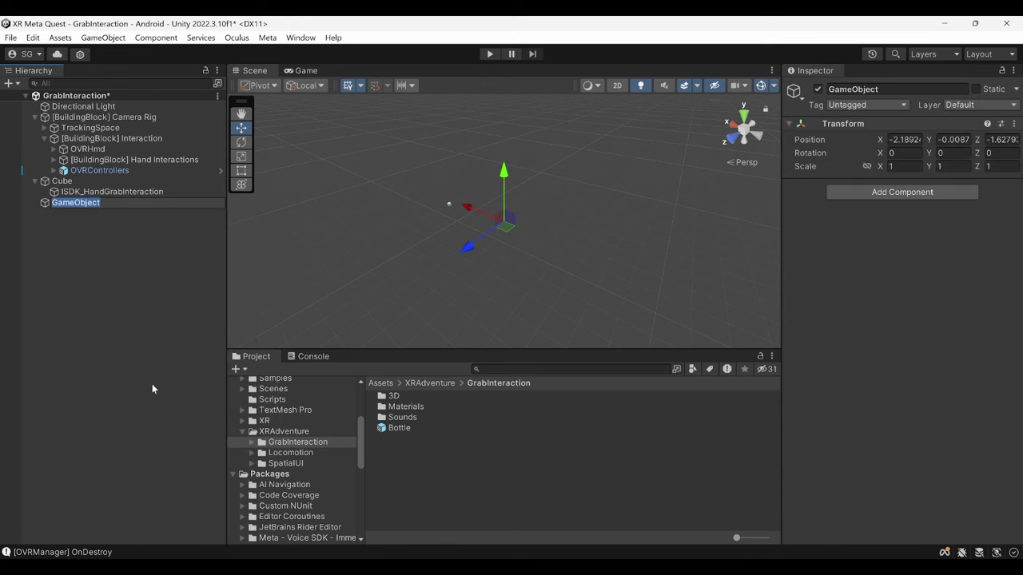
type("RootGrabObject")
key("Return")
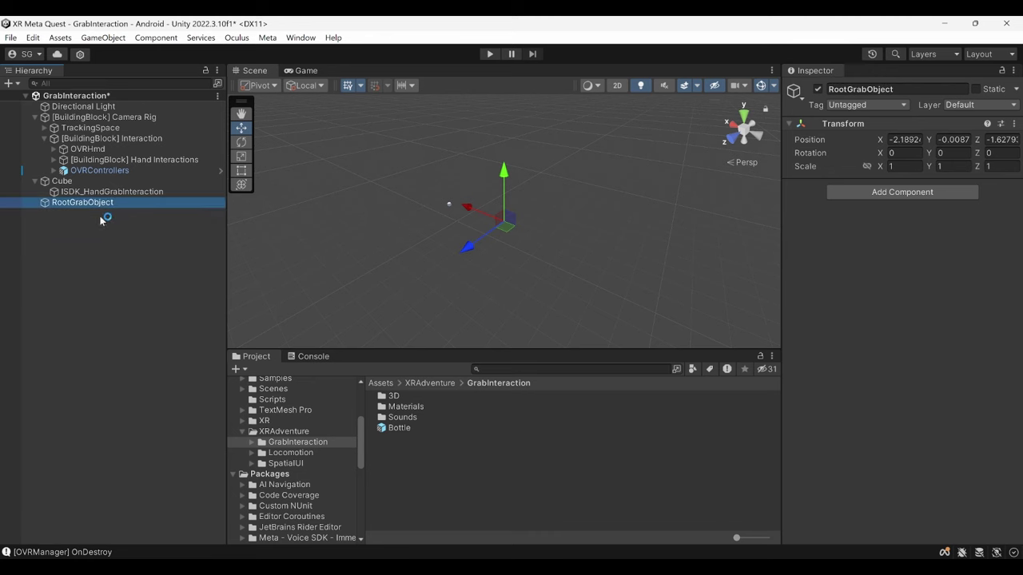
Step: Create two empty child objects named Visuals and Colliders under RootGrabObject
right_click(96, 204)
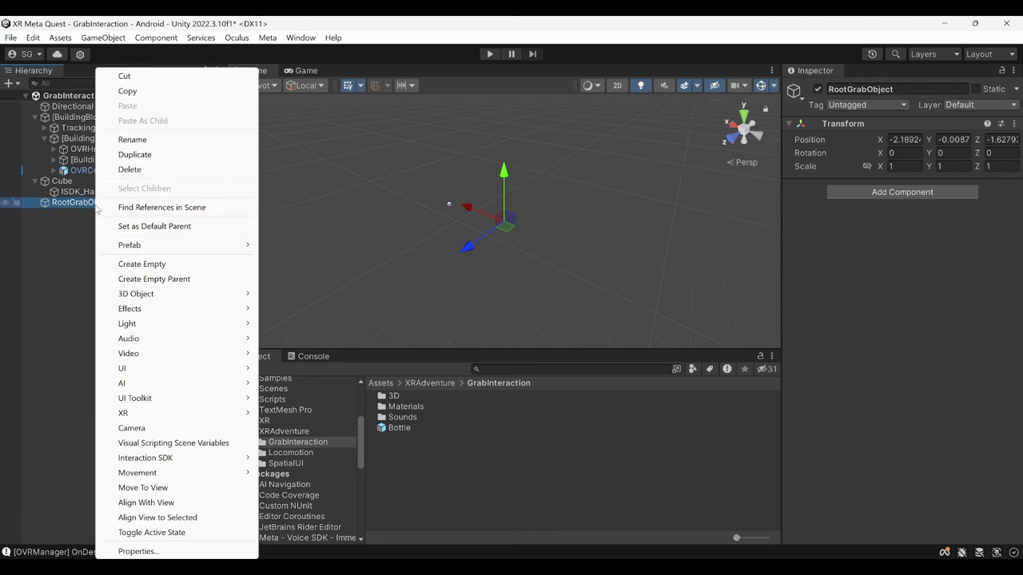
left_click(156, 263)
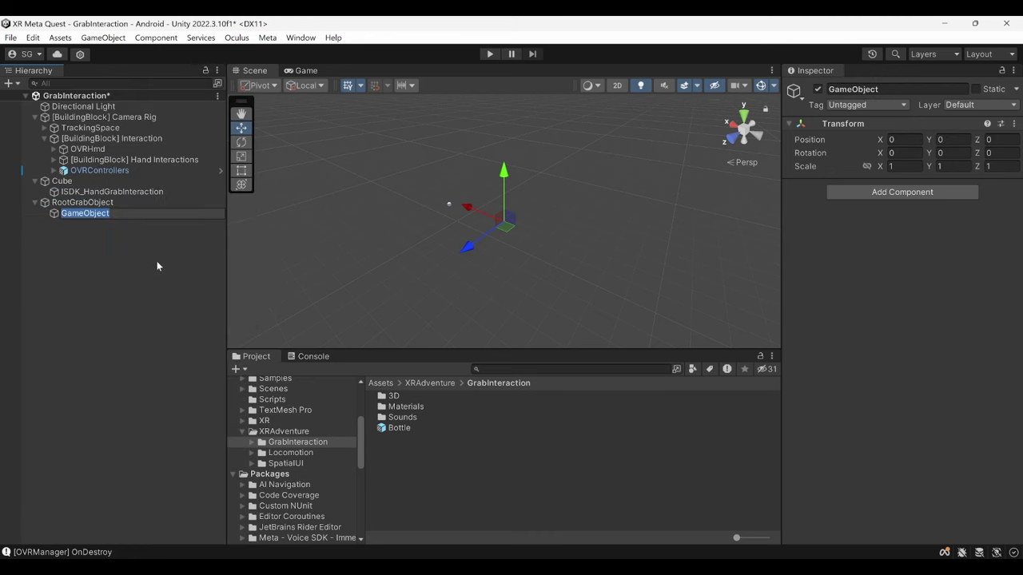
type("Visuals")
key("Return")
left_click(114, 202)
right_click(114, 202)
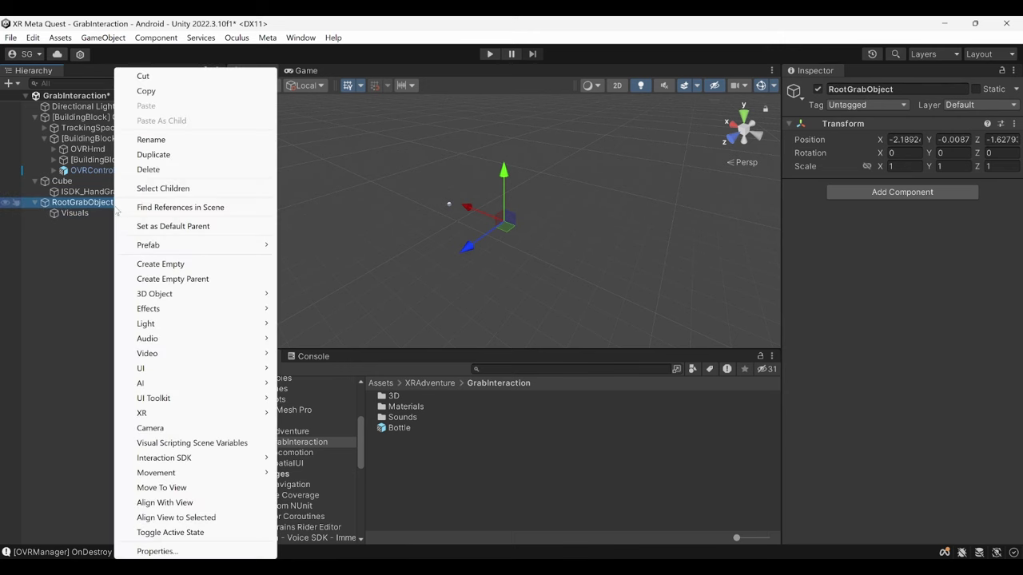
left_click(162, 261)
type("C")
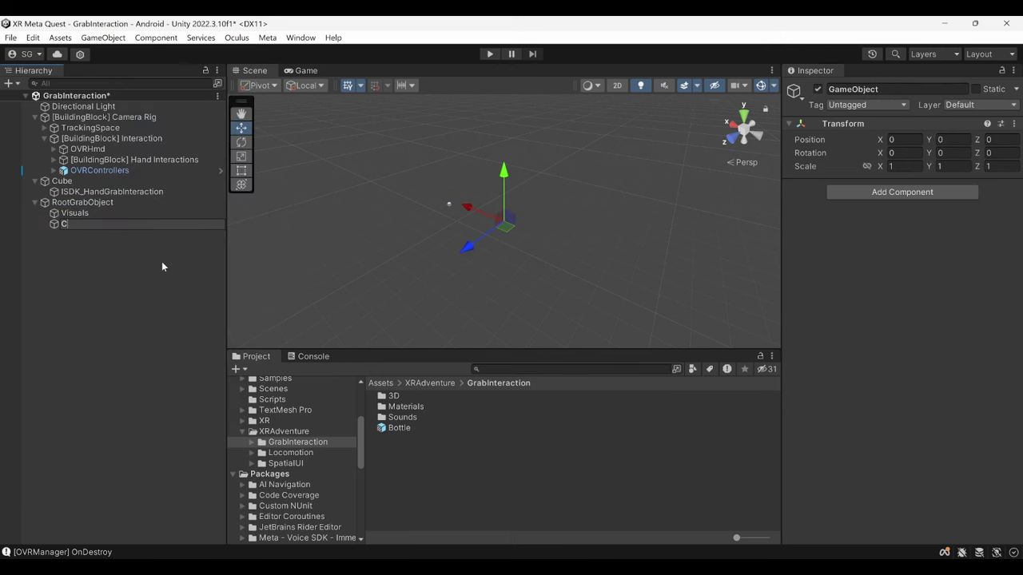
type("olliders")
key("Return")
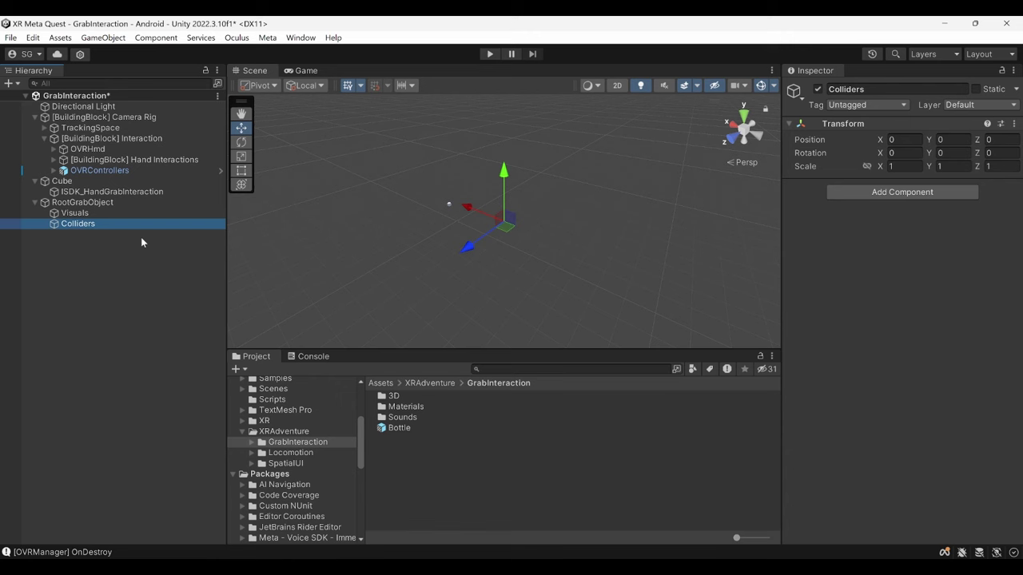
Step: Duplicate the Colliders object to make two more children of RootGrabObject, named HandGrab and ControllerGrab
key("ctrl+d")
right_click(141, 233)
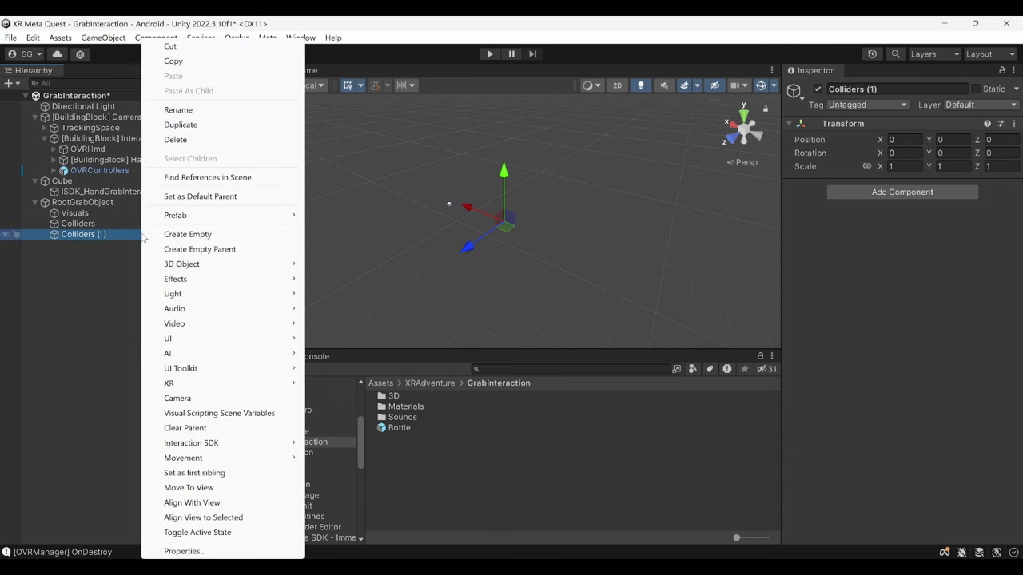
left_click(181, 108)
type("HandGrab")
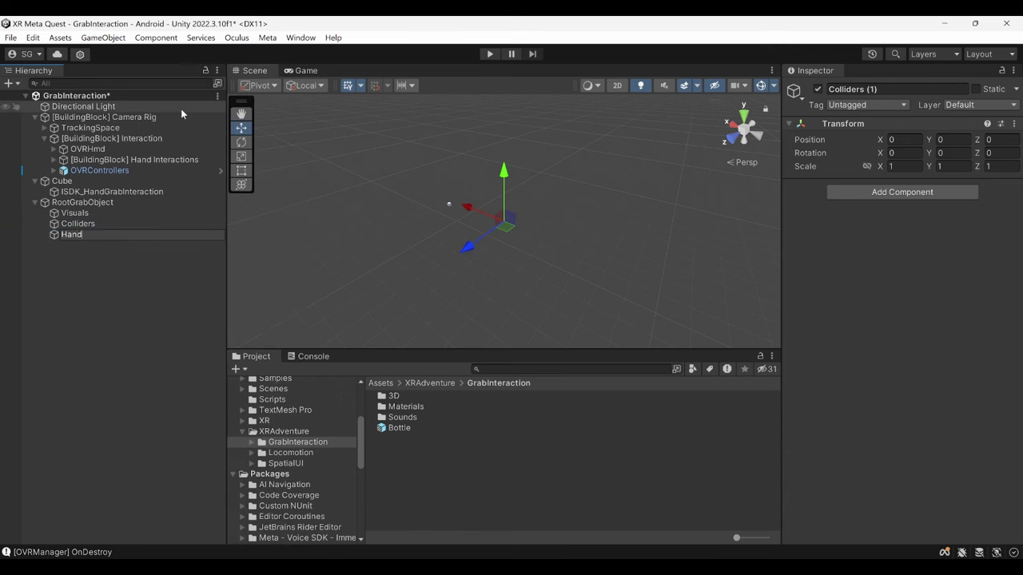
key("Return")
key("ctrl+d")
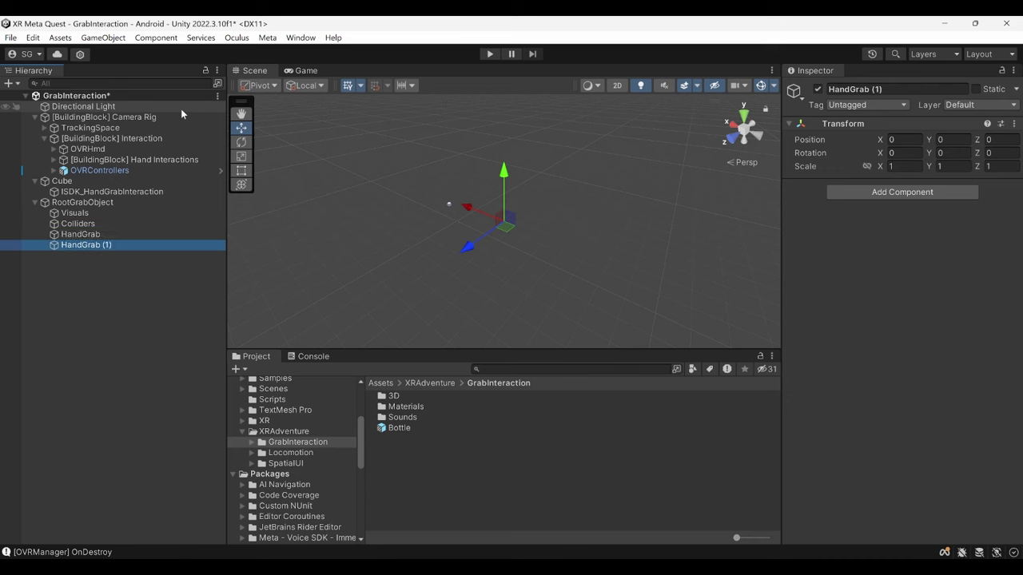
key("F2")
type("Control")
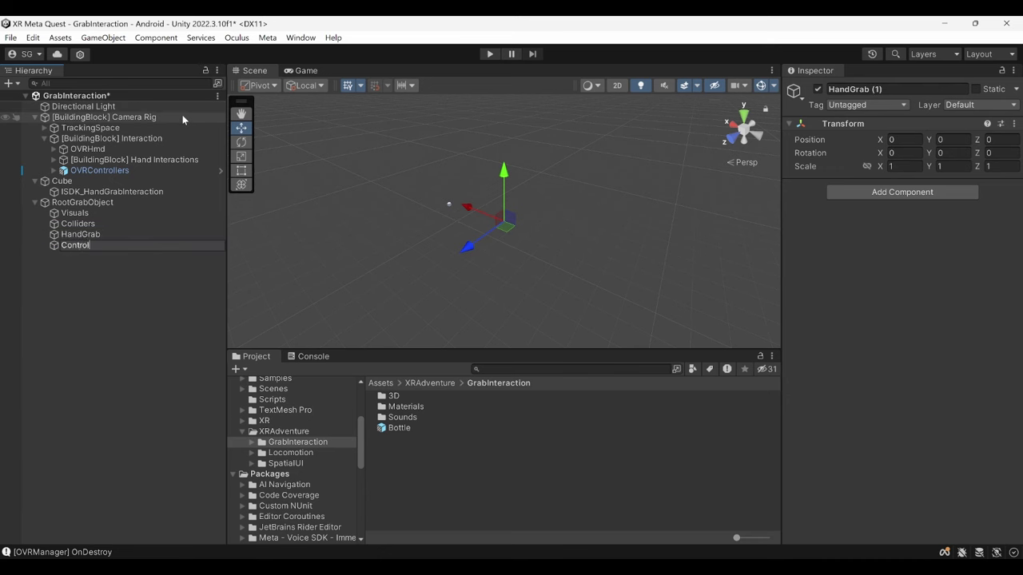
type("lerGrab")
key("Return")
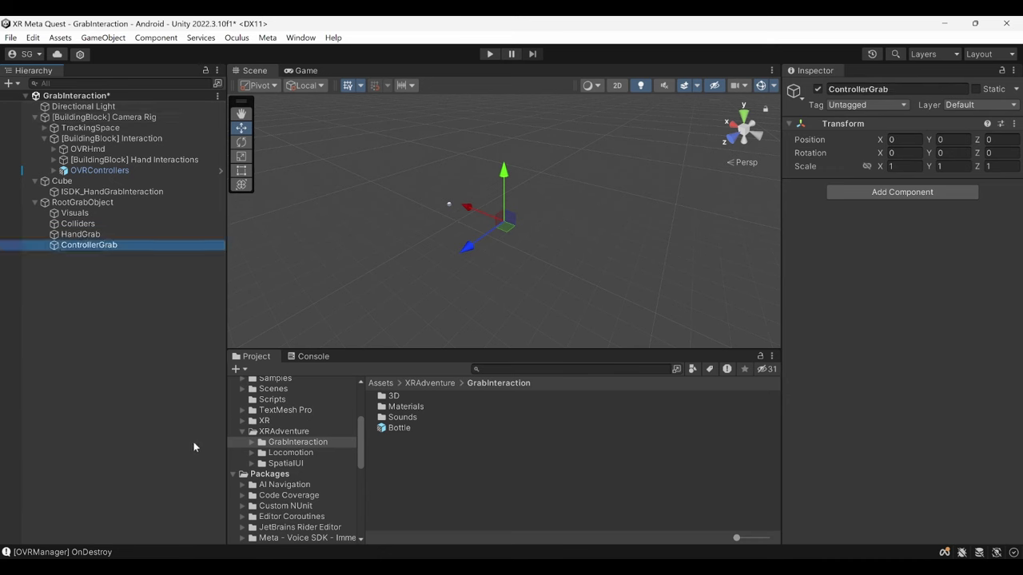
Step: Create an empty child object named SFX under RootGrabObject
left_click(127, 203)
right_click(130, 205)
left_click(176, 262)
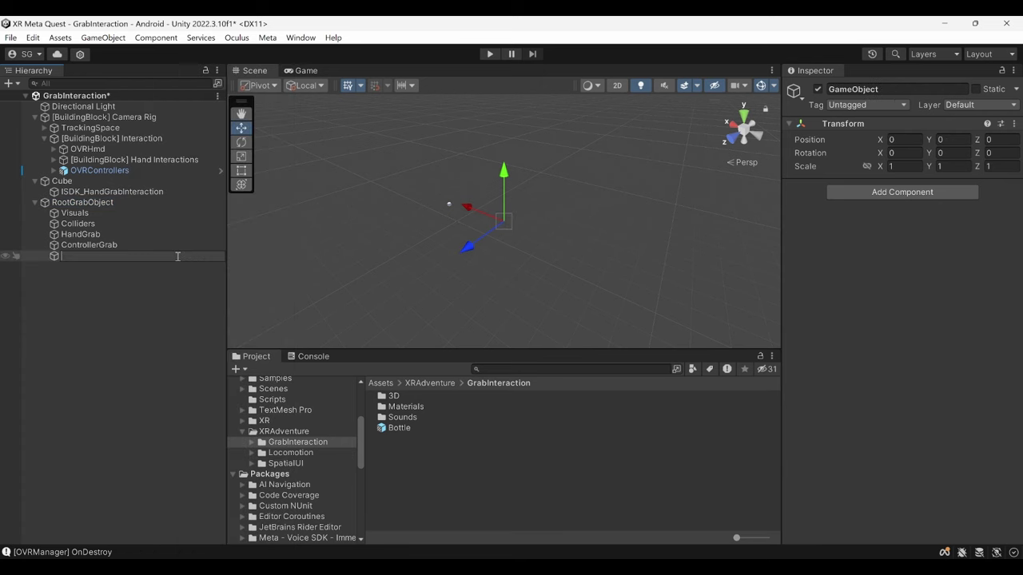
type("SFX")
key("Return")
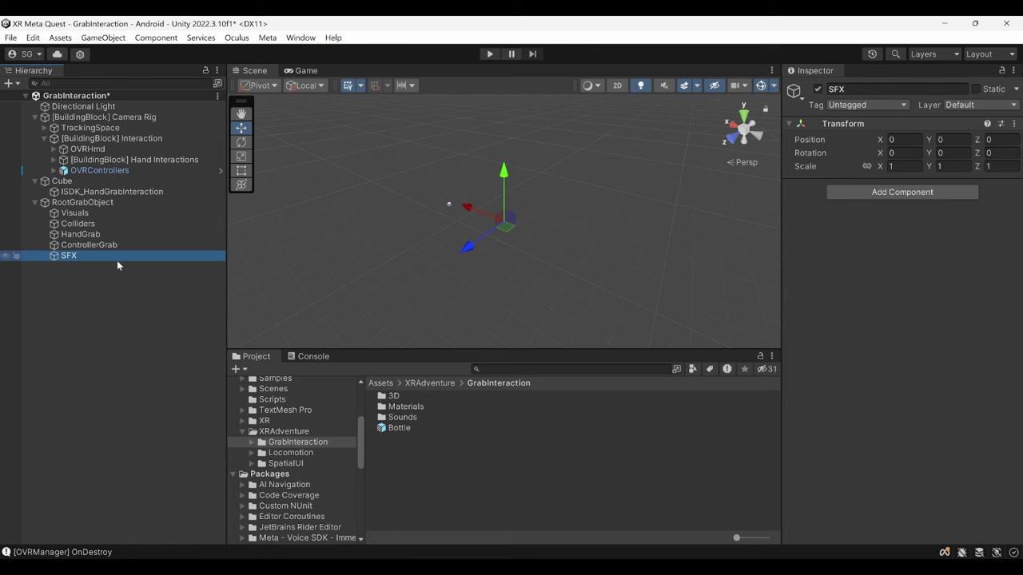
Step: Place the Bottle prefab as a child of Visuals and focus the scene view on it
left_click(80, 213)
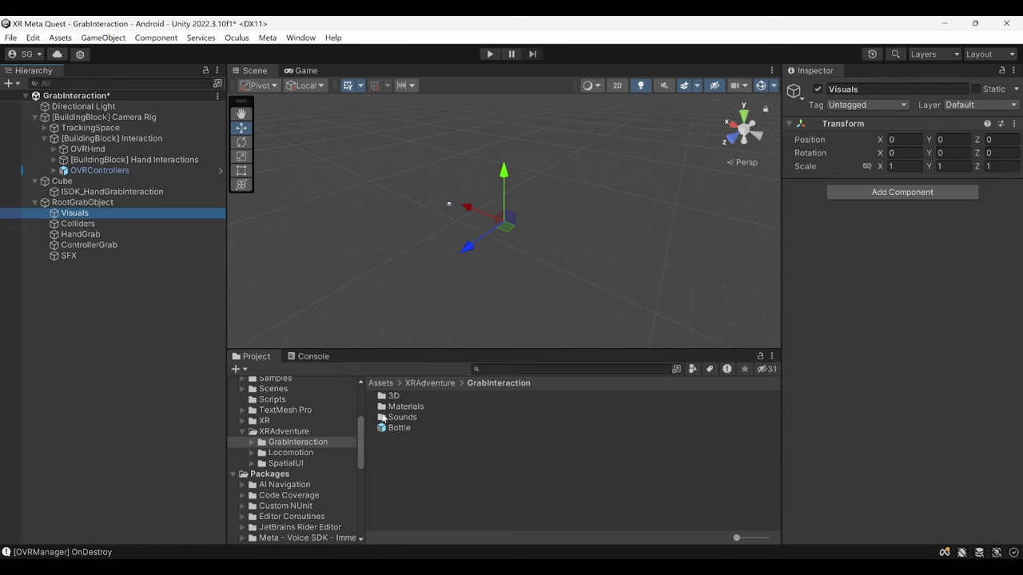
left_click_drag(395, 428, 131, 214)
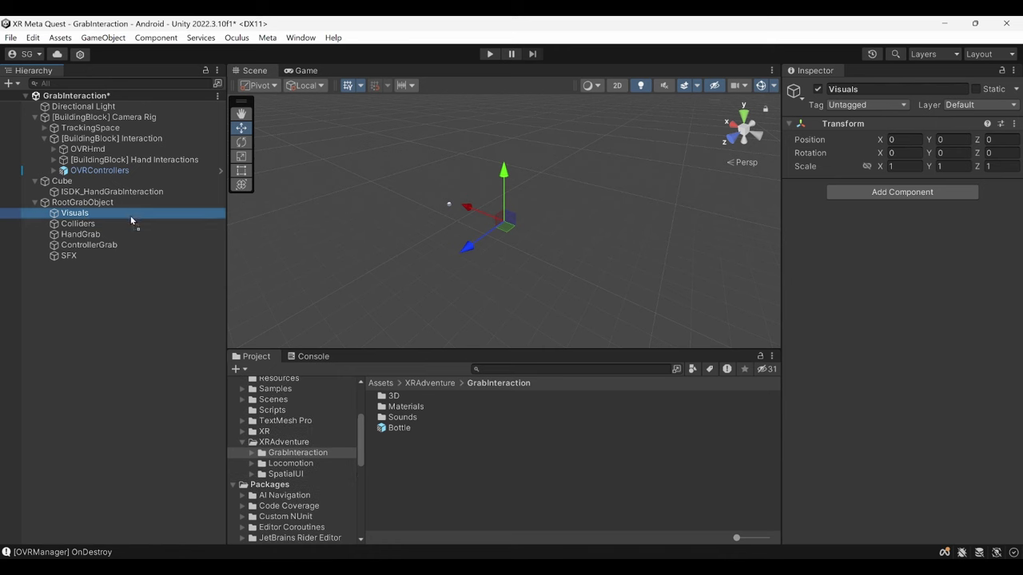
double_click(131, 222)
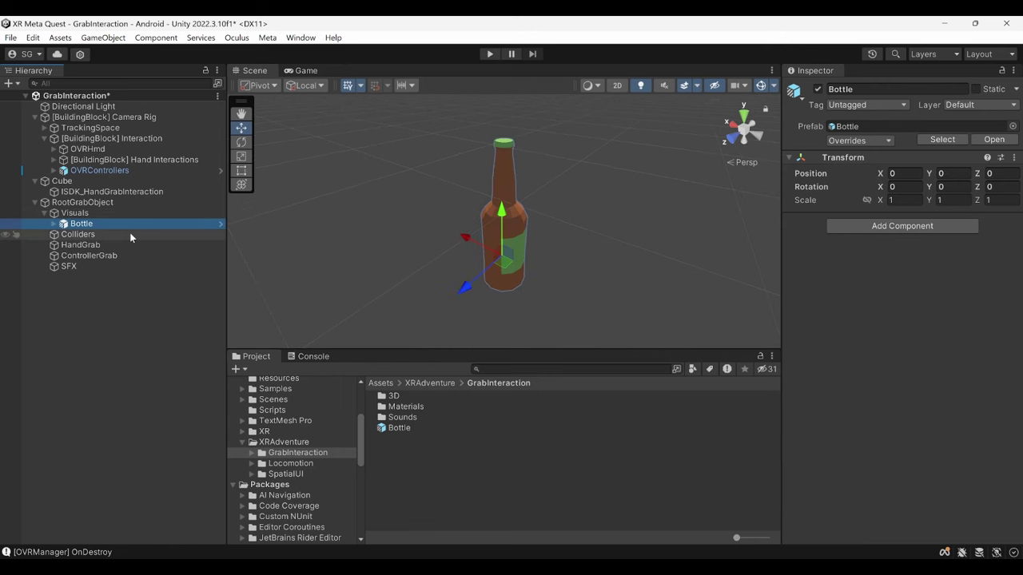
Step: Add a Rigidbody component to RootGrabObject
left_click(115, 202)
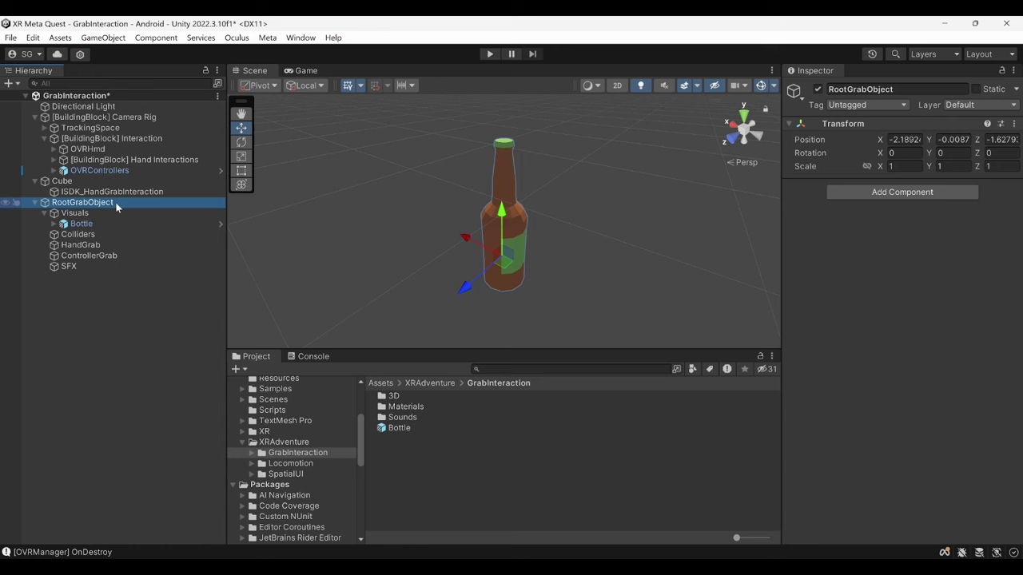
left_click(894, 193)
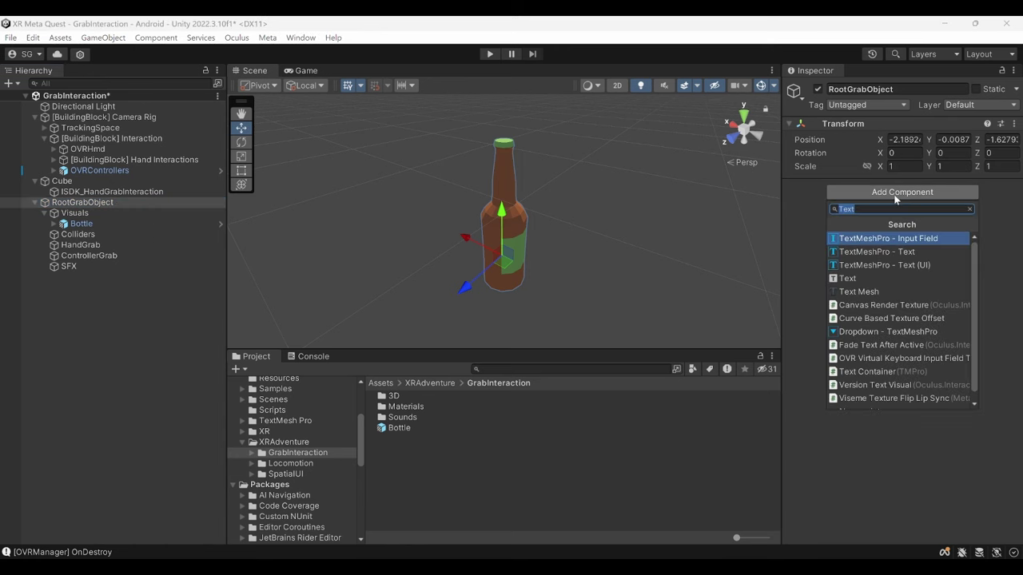
key("BackSpace")
type("Rigidbody")
left_click(839, 238)
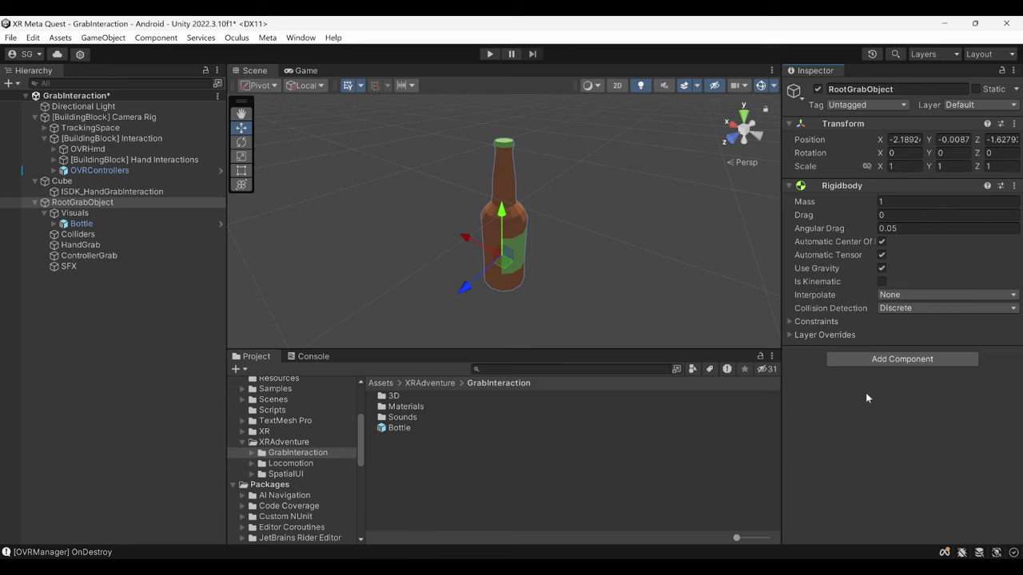
Step: Add a Grabbable component to RootGrabObject and clear its optional Rigidbody reference
left_click(884, 365)
type("G")
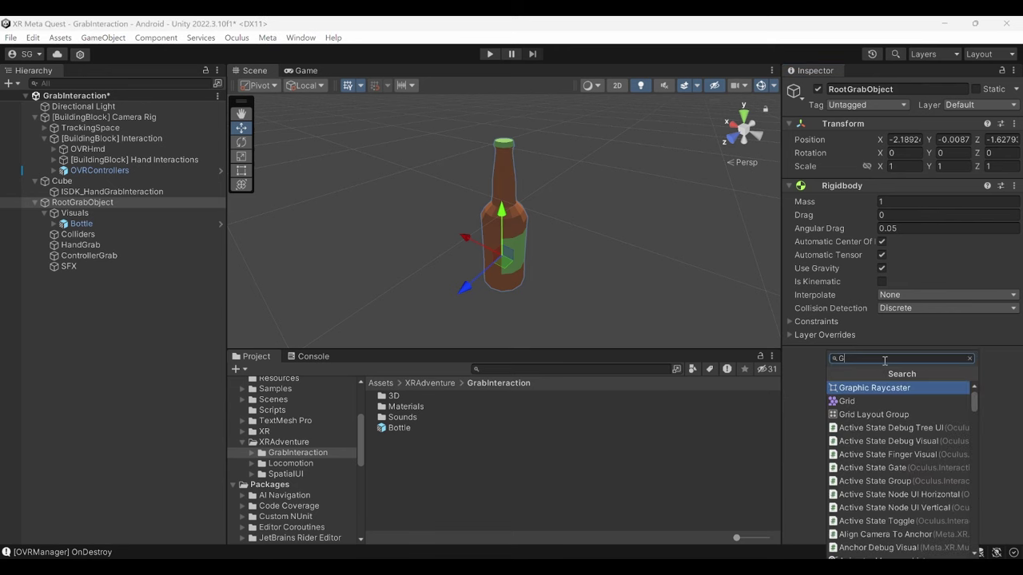
type("rabbable")
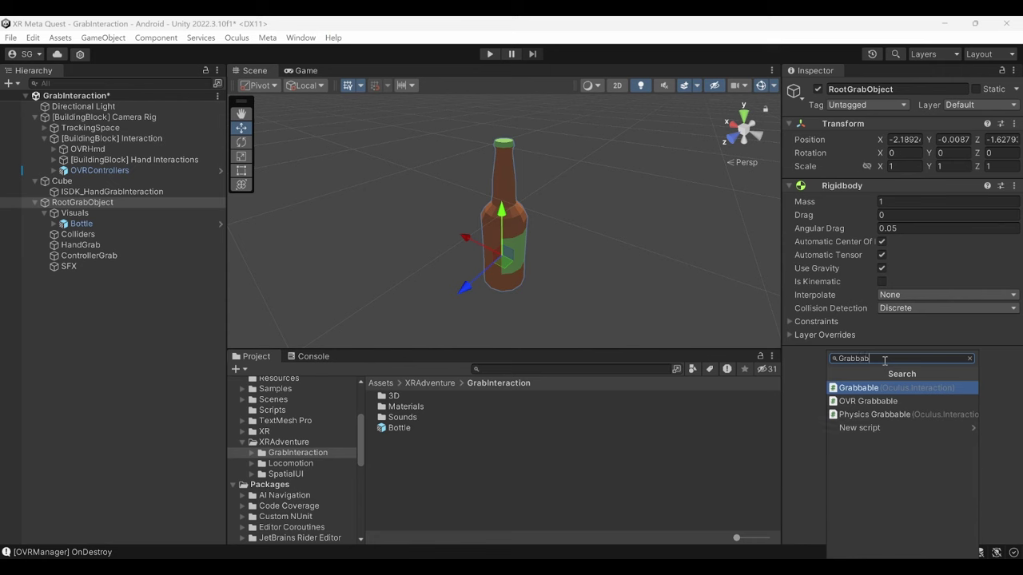
key("Return")
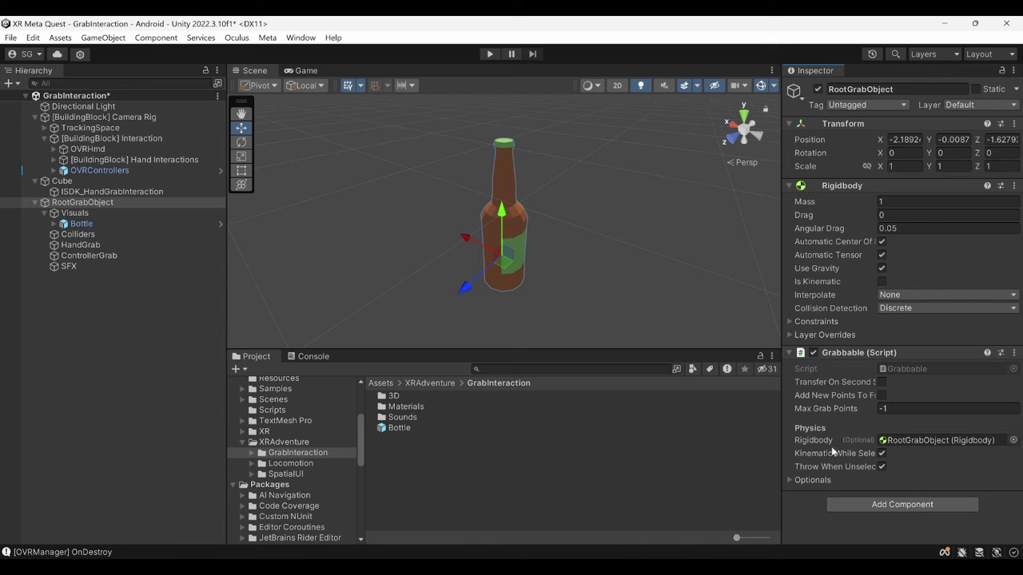
mouse_move(866, 458)
left_click(896, 440)
key("Delete")
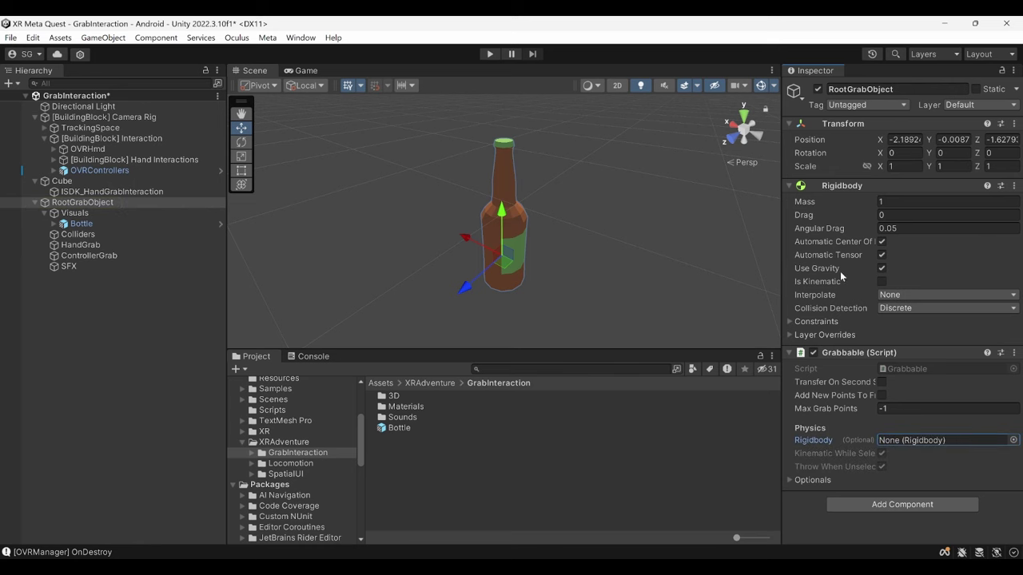
Step: Turn off Use Gravity and enable Is Kinematic on RootGrabObject's Rigidbody, and enable Transfer On Second Selection on its Grabbable
left_click(882, 269)
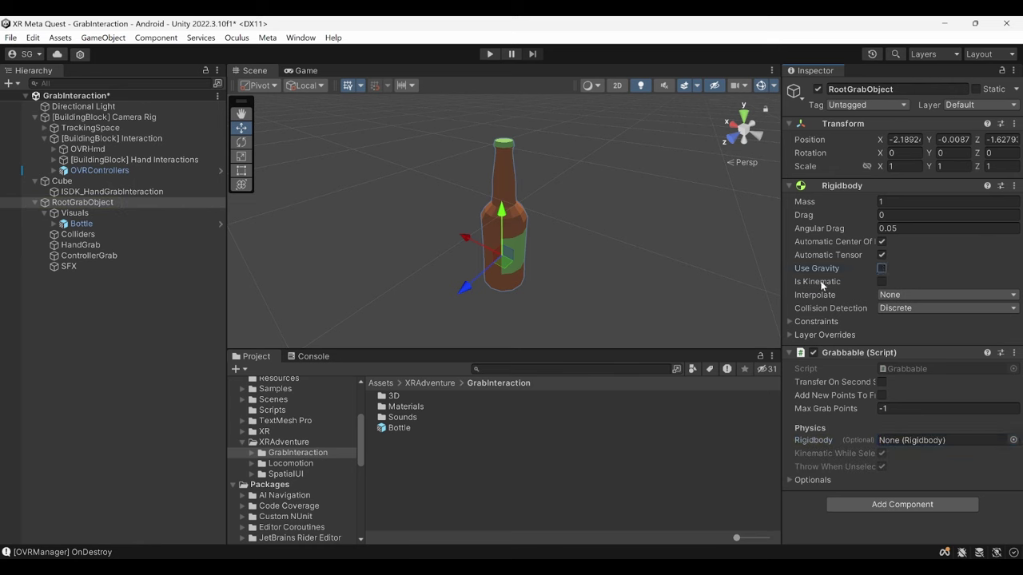
left_click(881, 282)
left_click(881, 382)
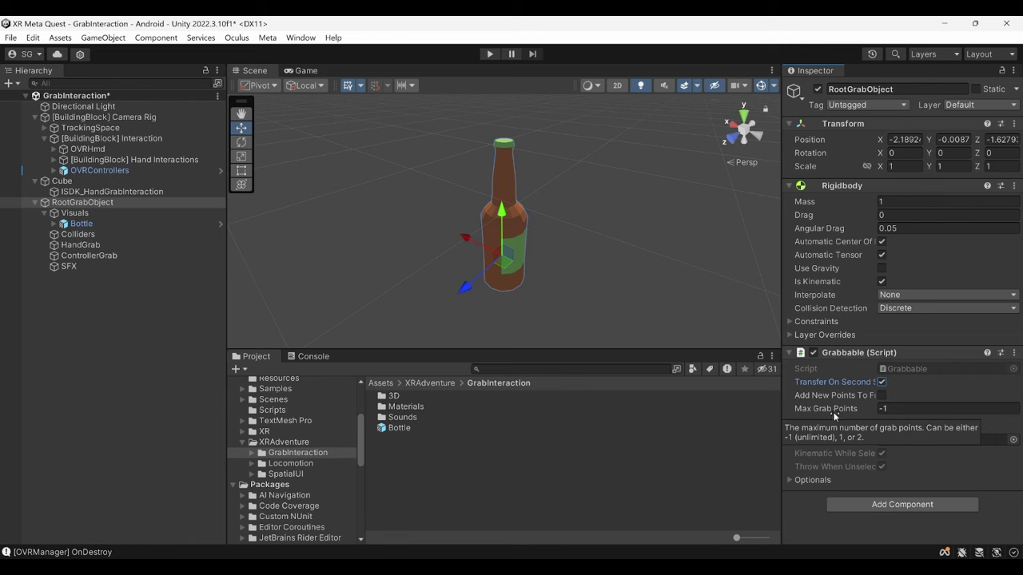
left_click(792, 480)
scroll(795, 480, "down", 1)
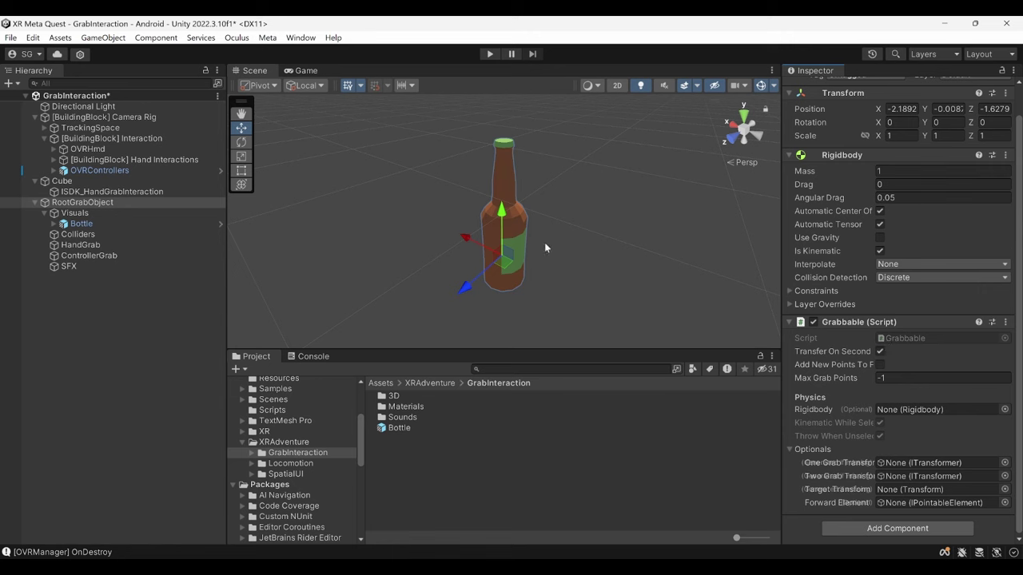
Step: Add a Mesh Collider with Convex enabled to the Bottle's default mesh object and leave the collider disabled
left_click(182, 240)
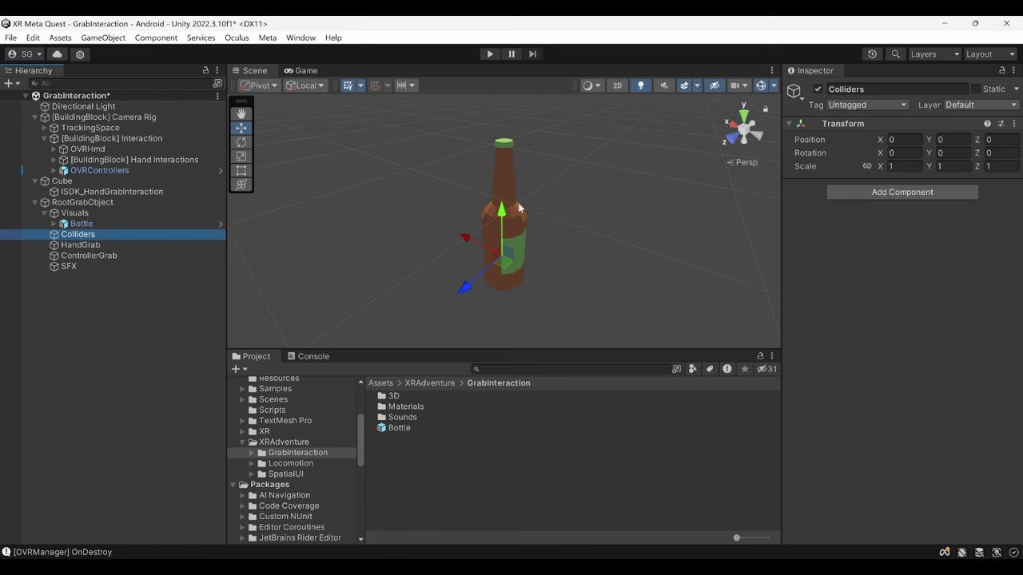
left_click(54, 224)
left_click(88, 234)
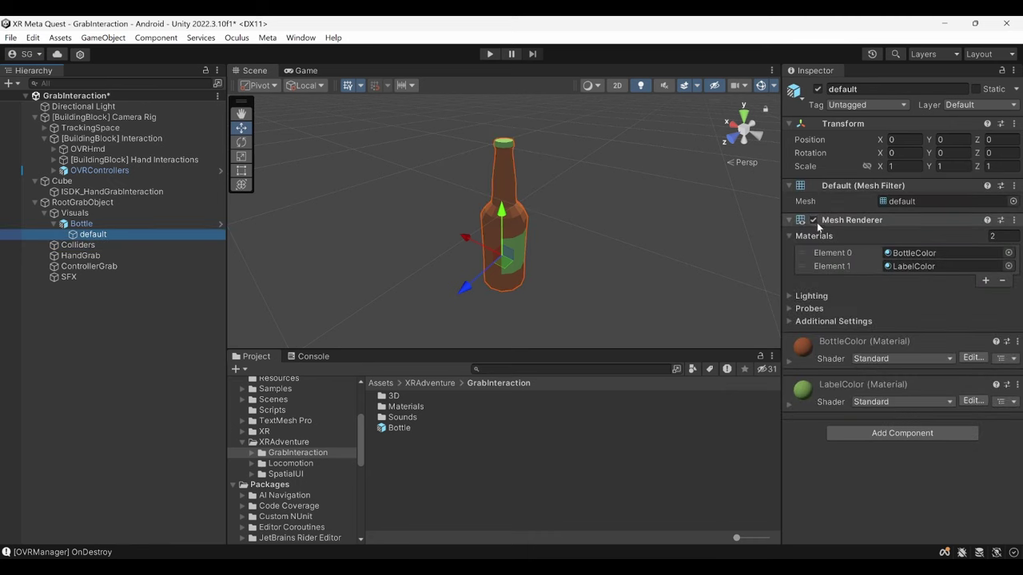
left_click(887, 433)
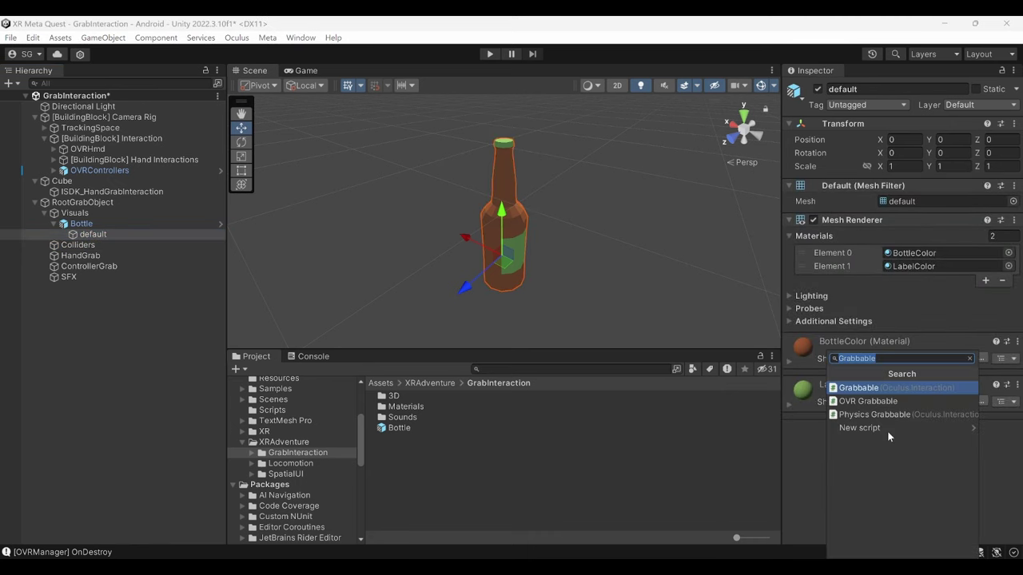
type("Mesh")
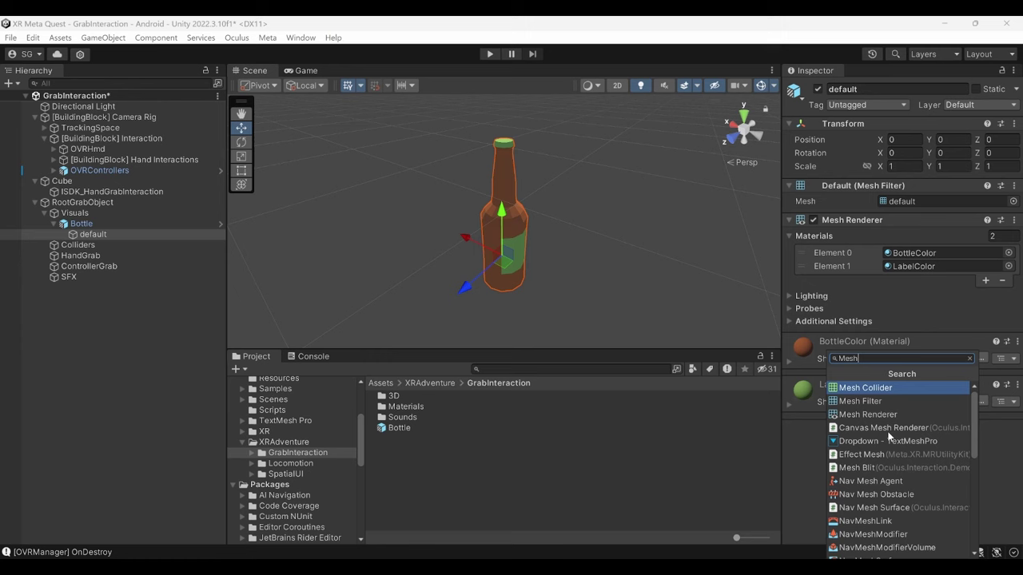
left_click(877, 388)
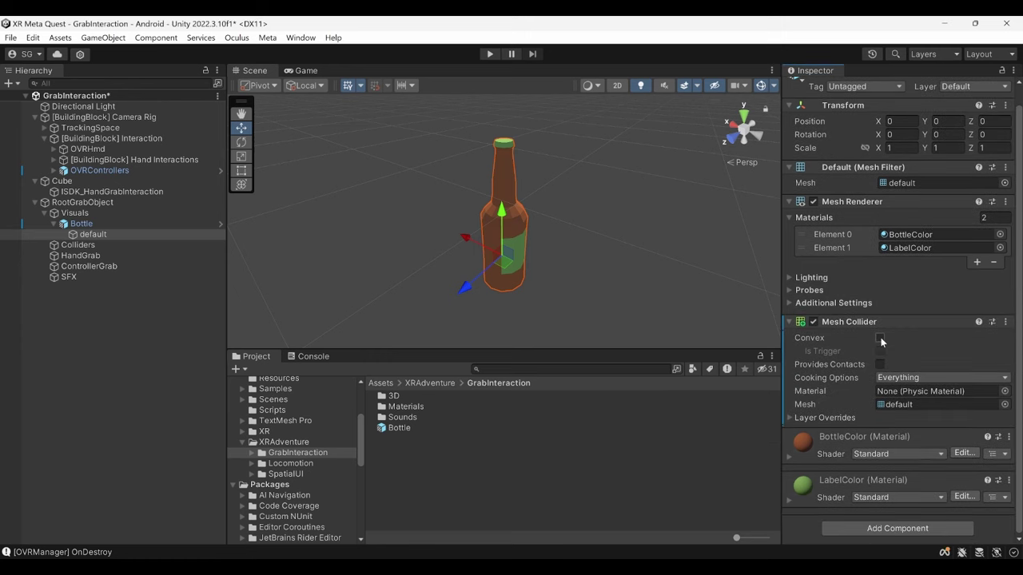
left_click(880, 338)
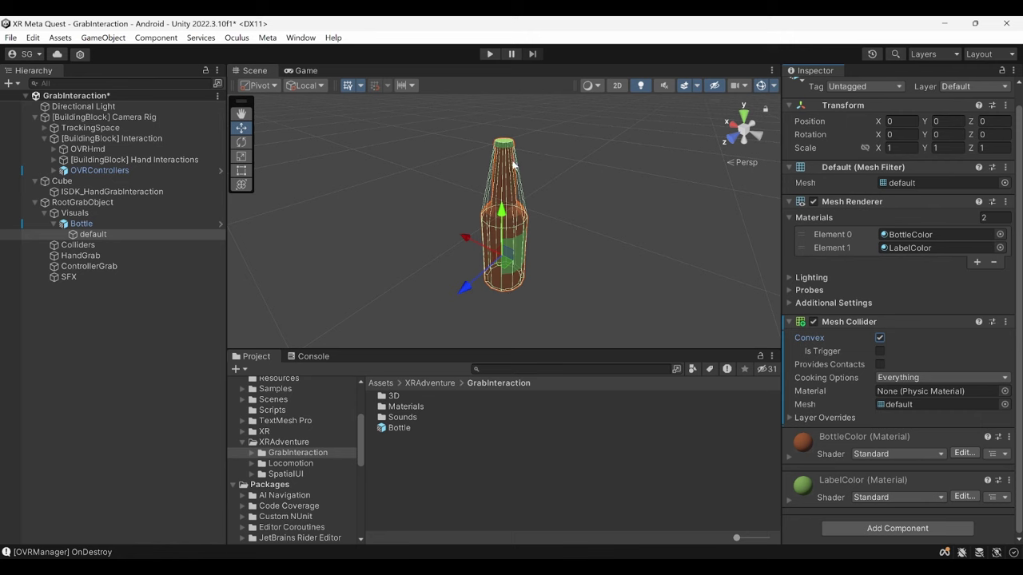
left_click(813, 321)
Step: Add two Capsule Collider components to the Colliders object
left_click(172, 243)
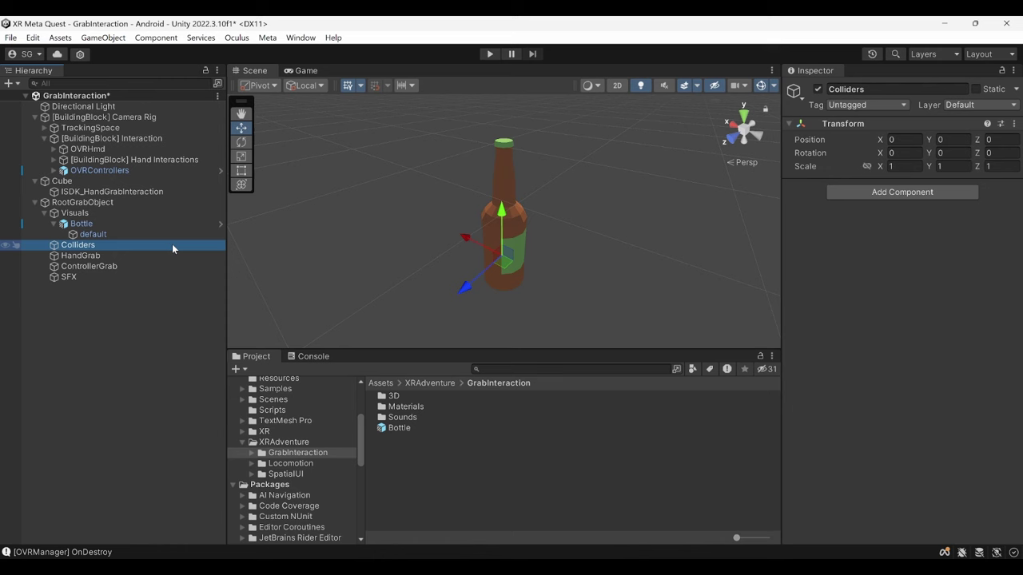
left_click(921, 194)
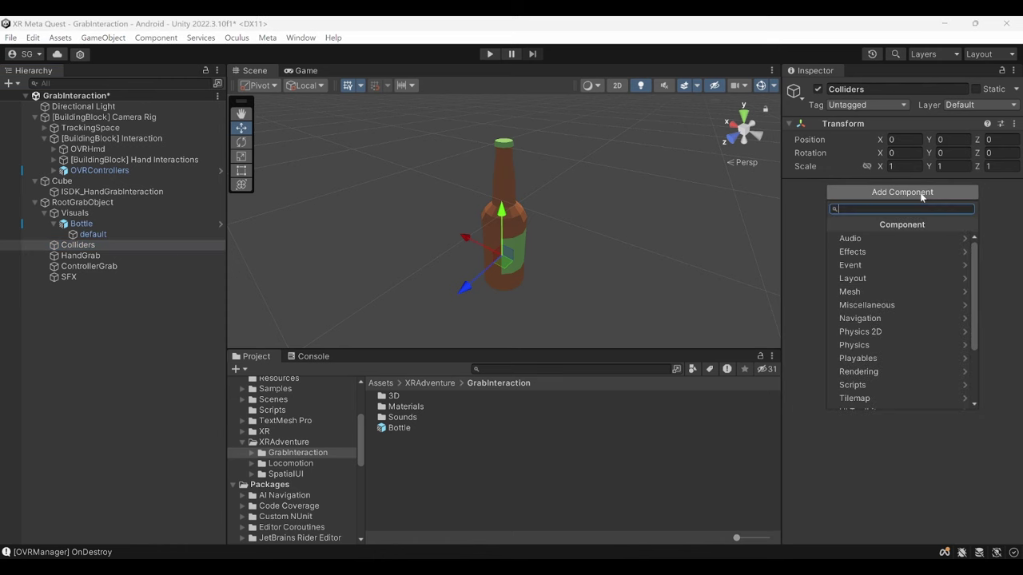
type("Cap")
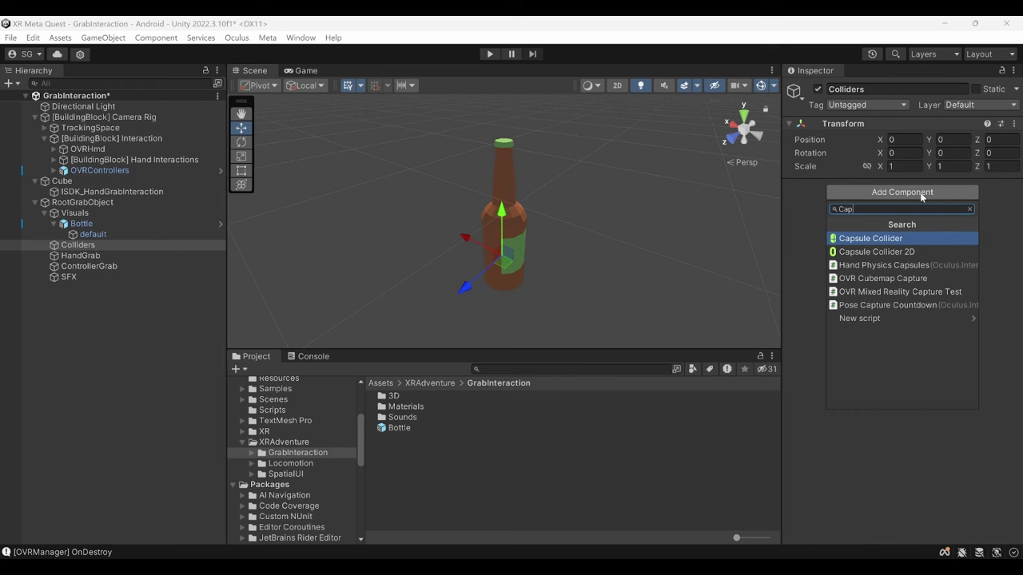
key("Return")
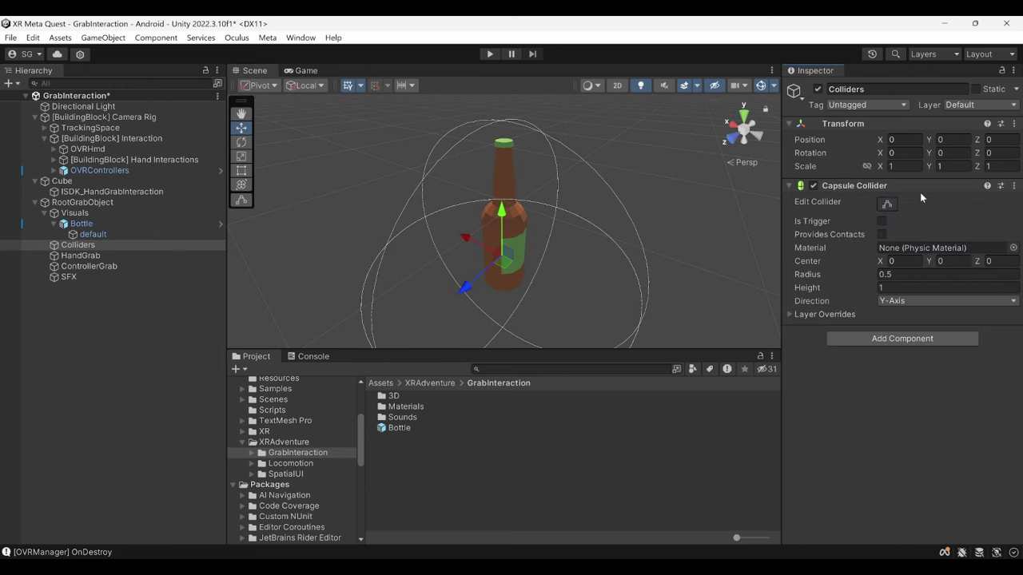
left_click(917, 339)
type("cap")
key("Return")
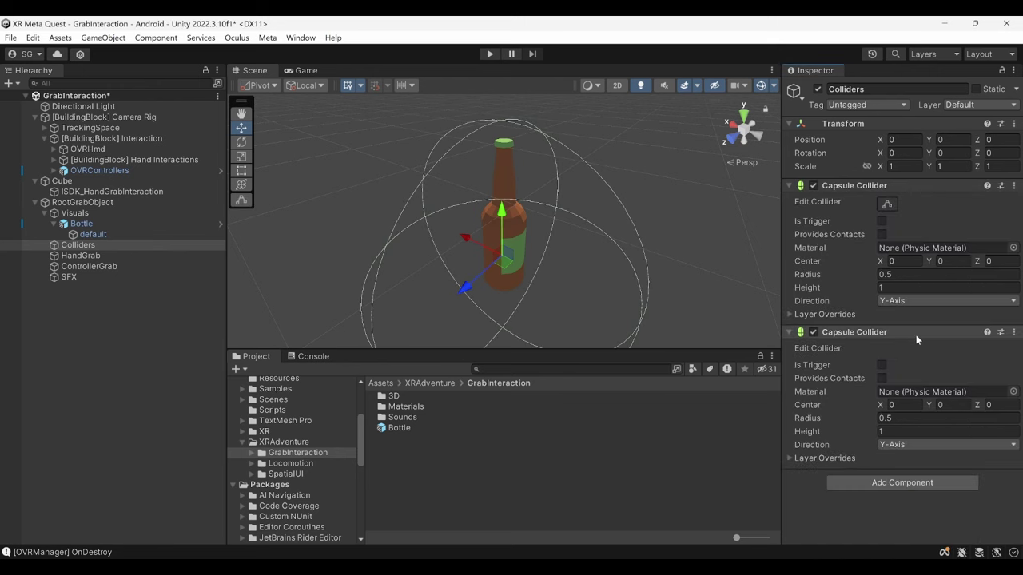
Step: Fit the first Capsule Collider to the bottle body with center 0.026, 0.011, -0.048, radius 0.1 and height 0.425
left_click(902, 274)
type("0.1")
left_click(899, 262)
type("0.256")
key("Tab")
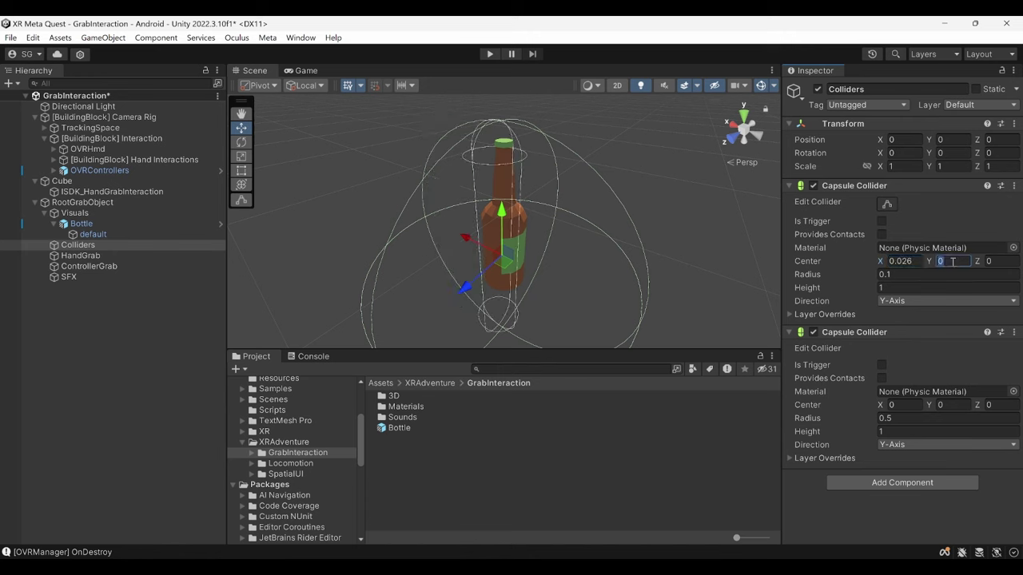
type("0.011")
key("Tab")
type("-0.048")
left_click(956, 287)
type("0.425")
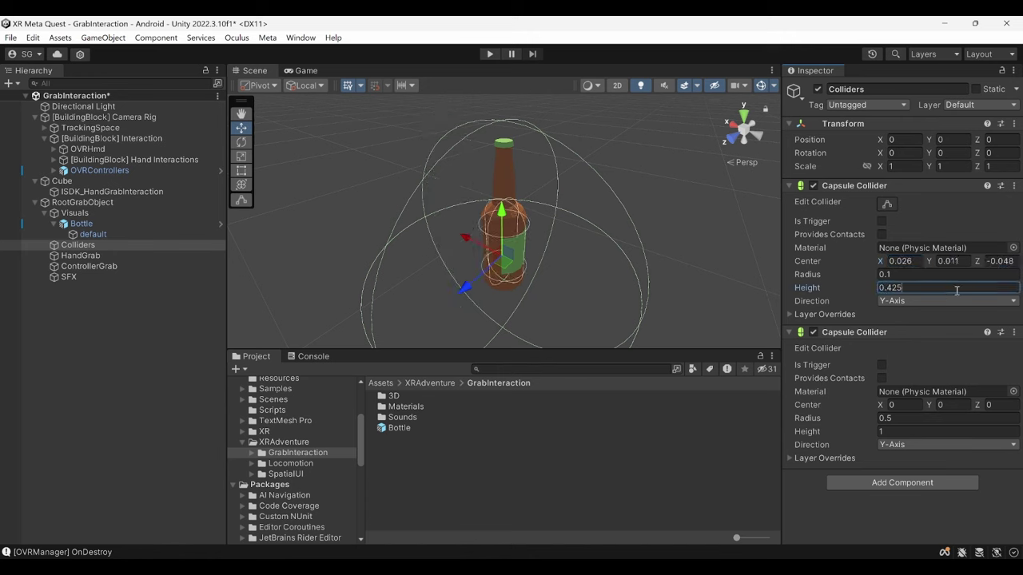
Step: Fit the second Capsule Collider to the bottle neck with center 0.026, 0.3, -0.48, radius 0.045 and height 0.275
left_click(732, 137)
left_click(899, 405)
type("0.026")
left_click(949, 405)
type("0.3")
key("Tab")
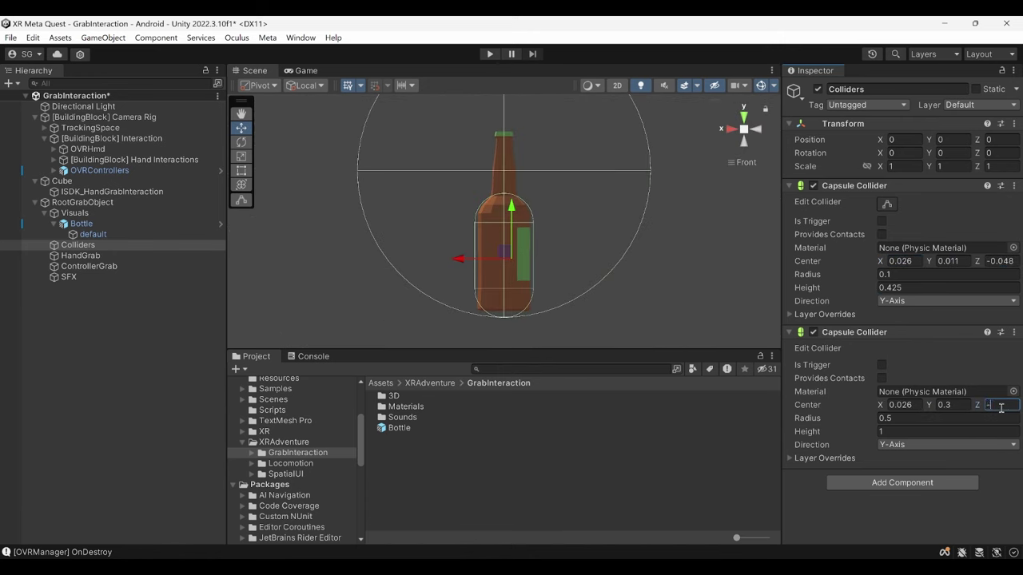
type("-0.48")
key("Tab")
type("0.045")
left_click(911, 432)
type("0.275")
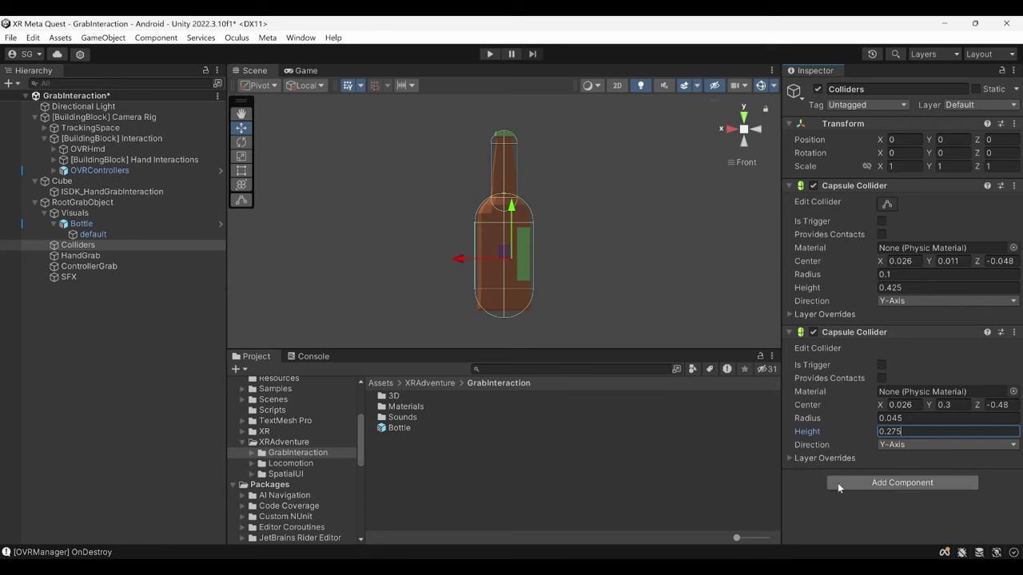
Step: Correct the neck collider's center Z to -0.048 and stretch it up over the bottle cap to a height of about 0.289
left_click(887, 204)
left_click_drag(503, 130, 503, 126)
left_click(756, 131)
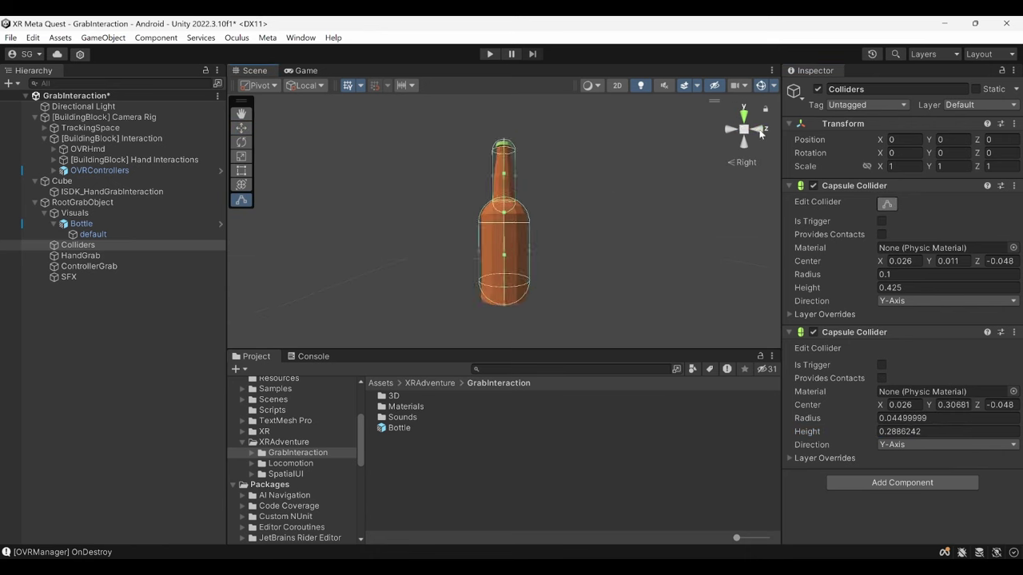
left_click_drag(559, 192, 566, 162, "alt")
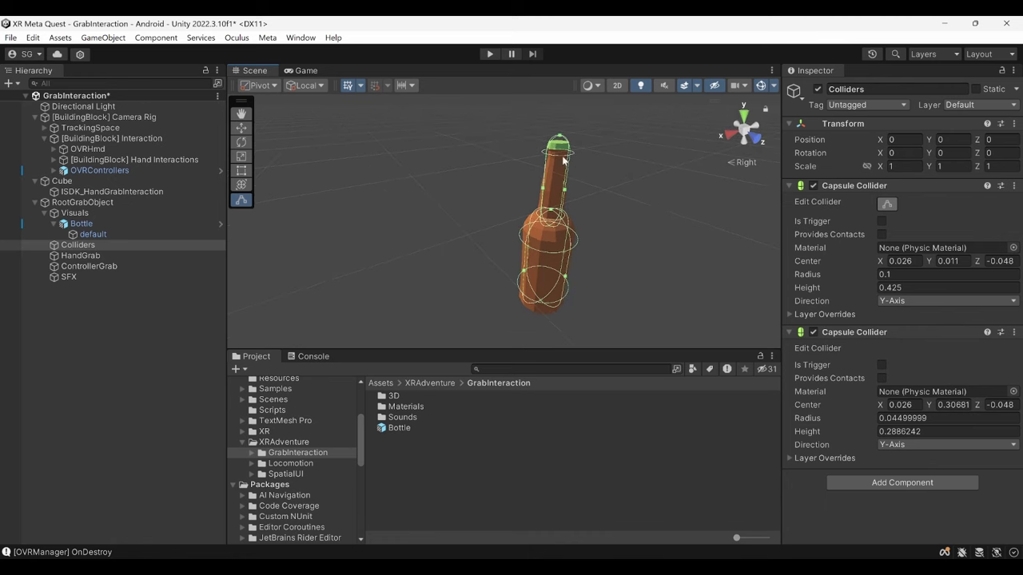
Step: Add a Hand Grab Interactable component to the HandGrab object
left_click(81, 255)
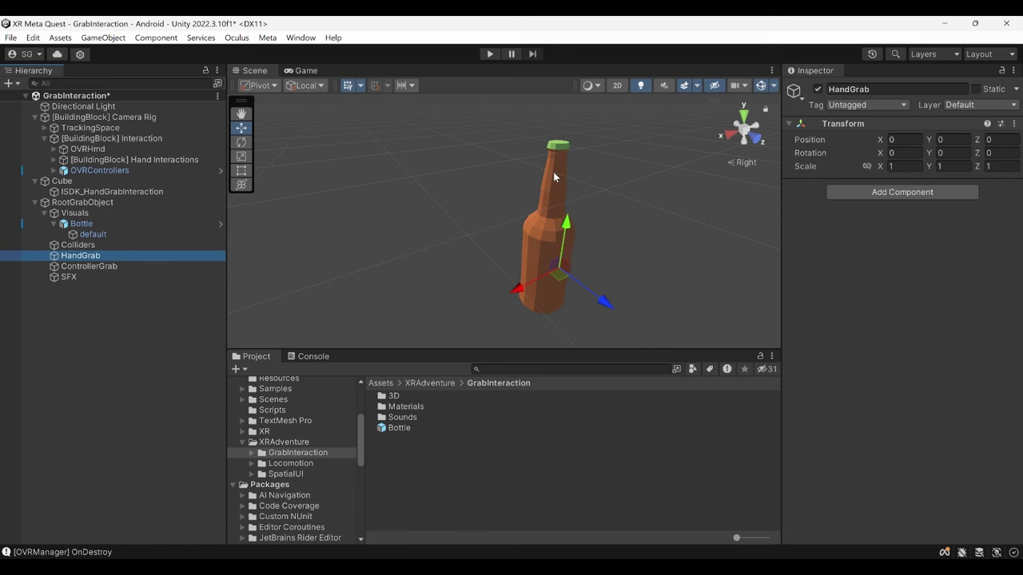
left_click(853, 193)
key("BackSpace")
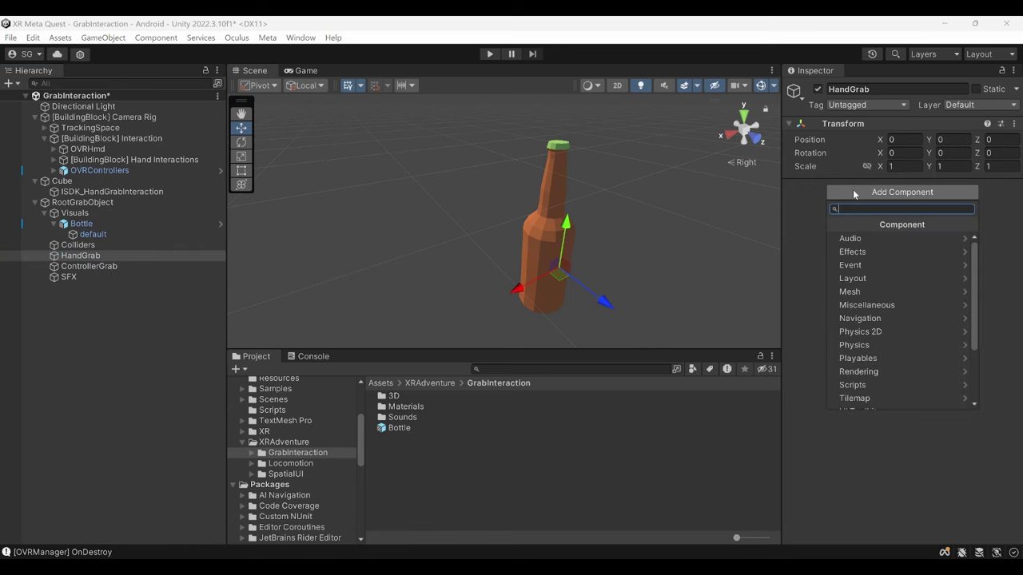
type("HandGr")
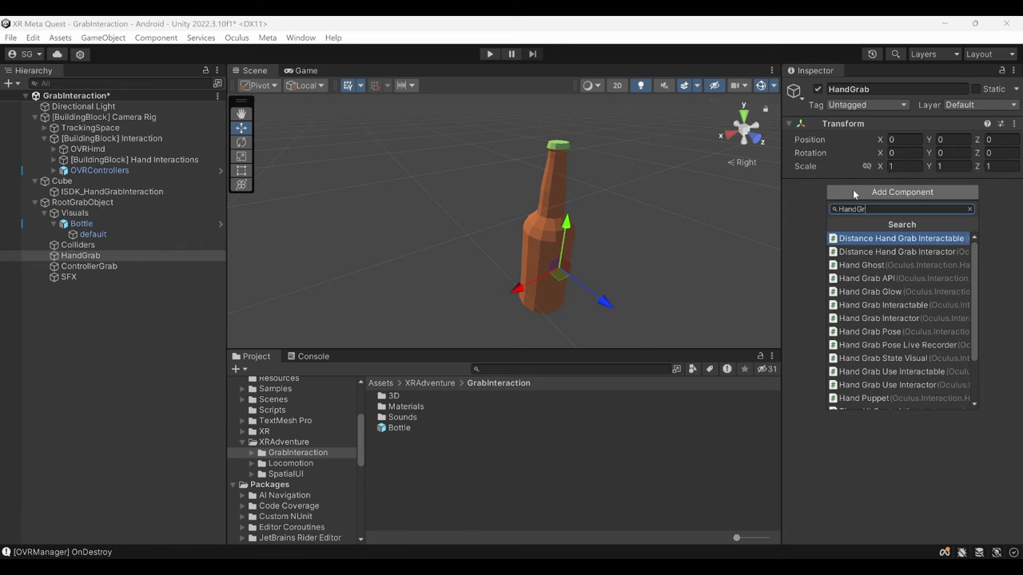
type("abInter")
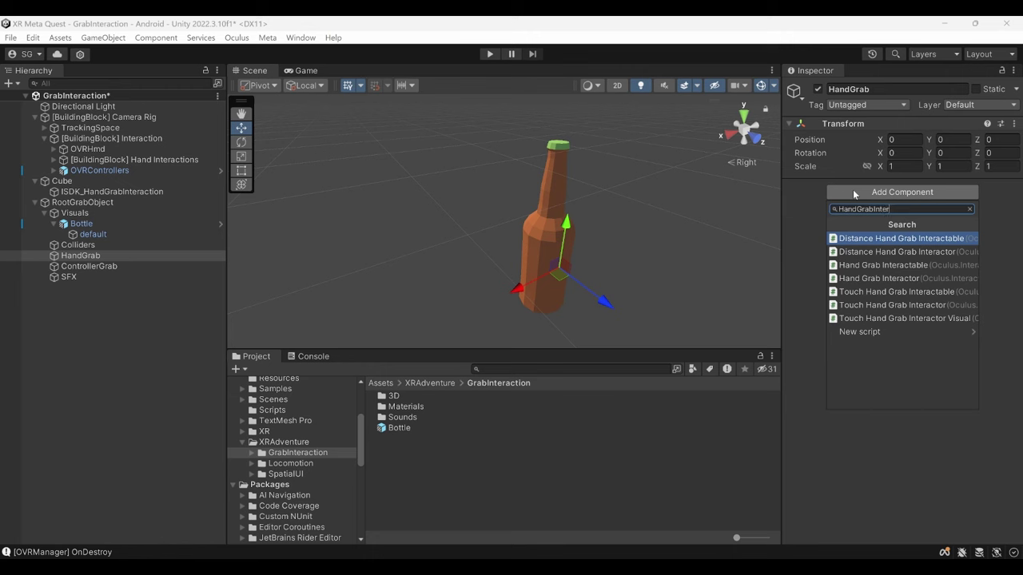
type("actable")
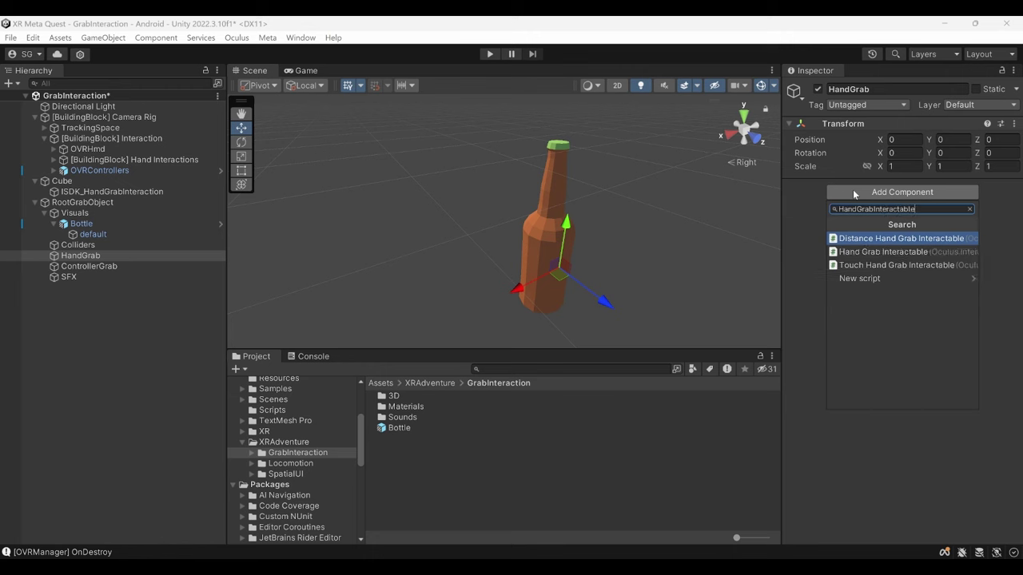
left_click(881, 252)
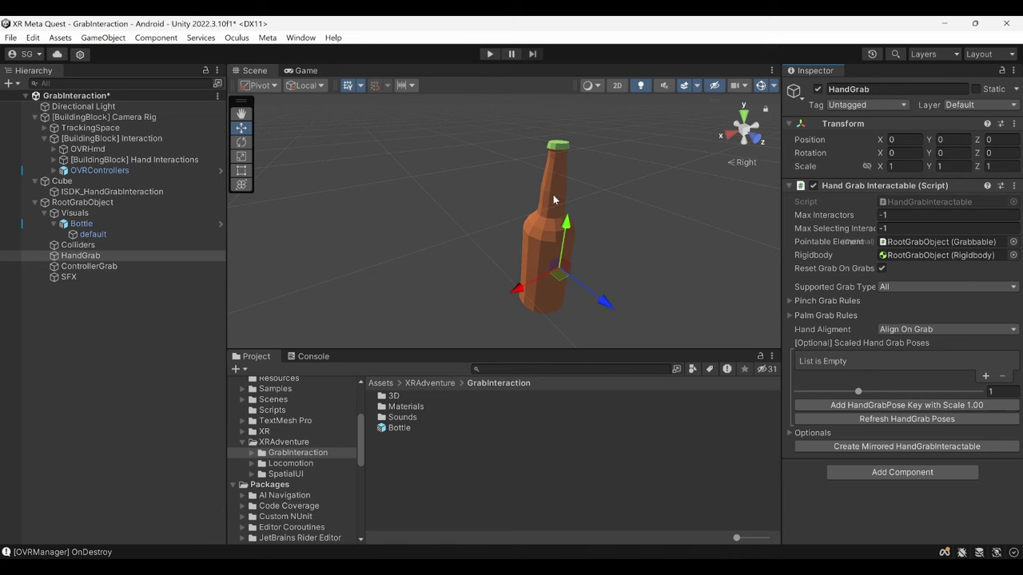
Step: Examine the Hand Grab Interactable's interactor limits and Pointable Element, and the RootGrabObject components it references
left_click(899, 213)
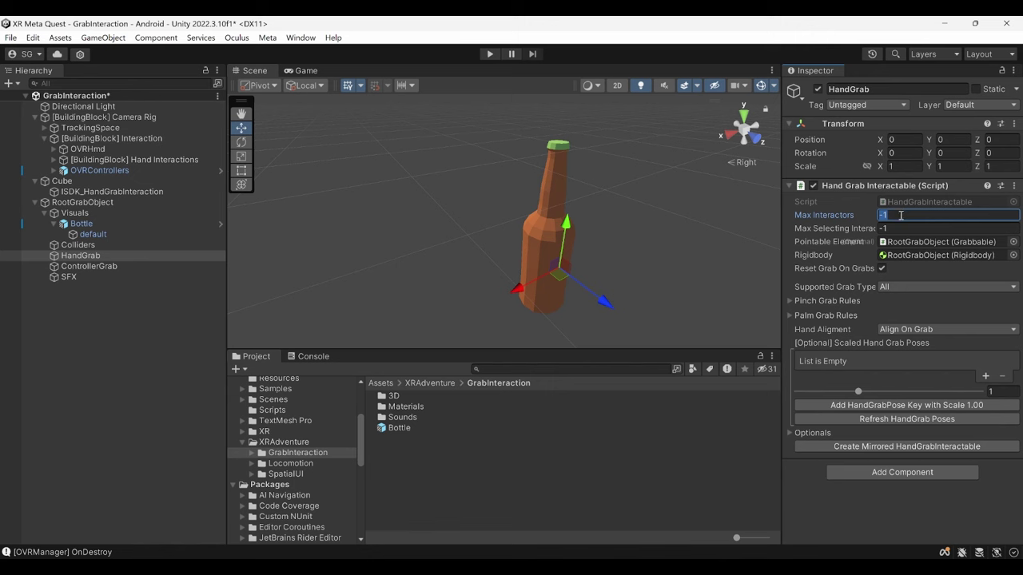
left_click(906, 228)
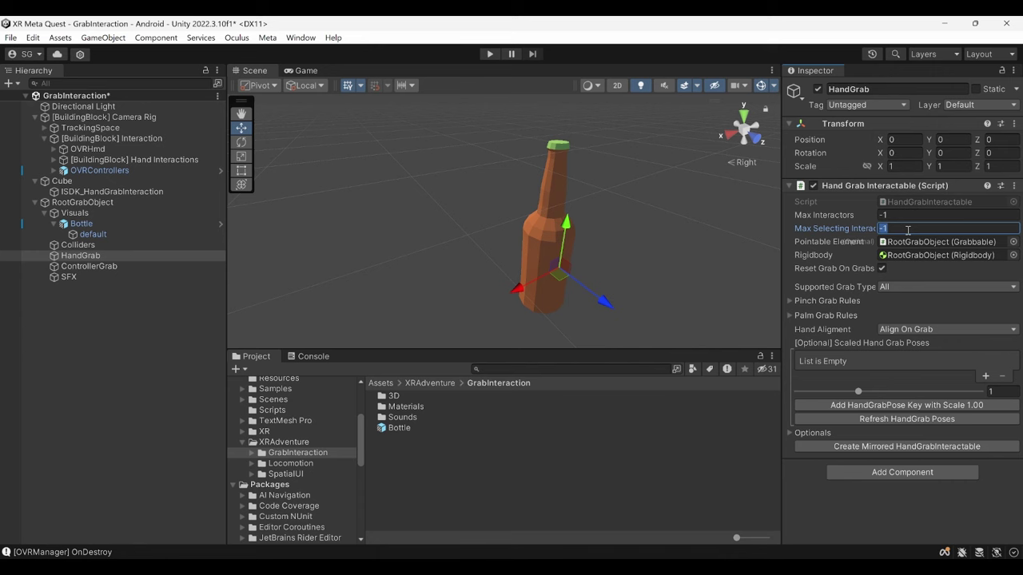
left_click(898, 241)
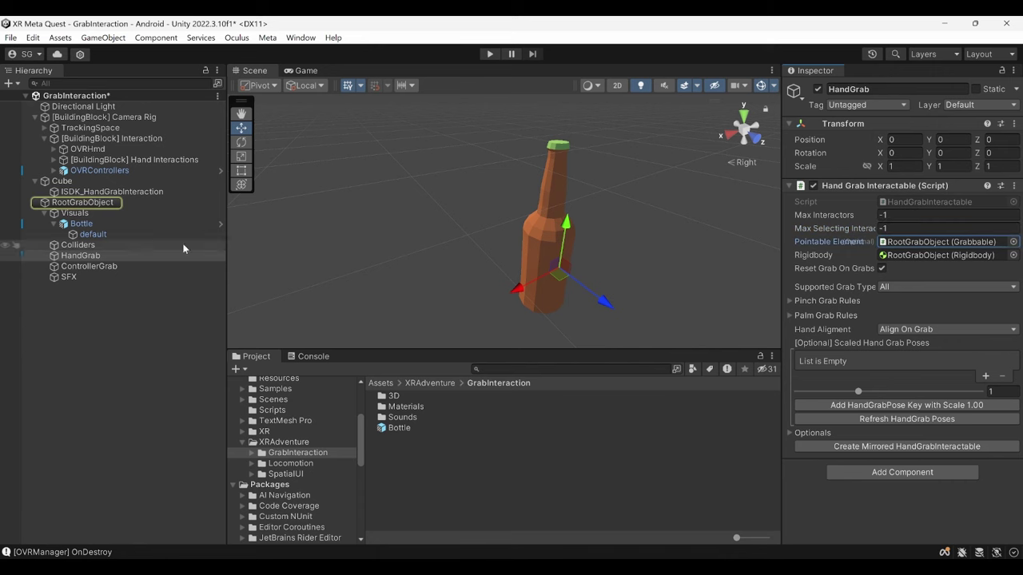
left_click(124, 205)
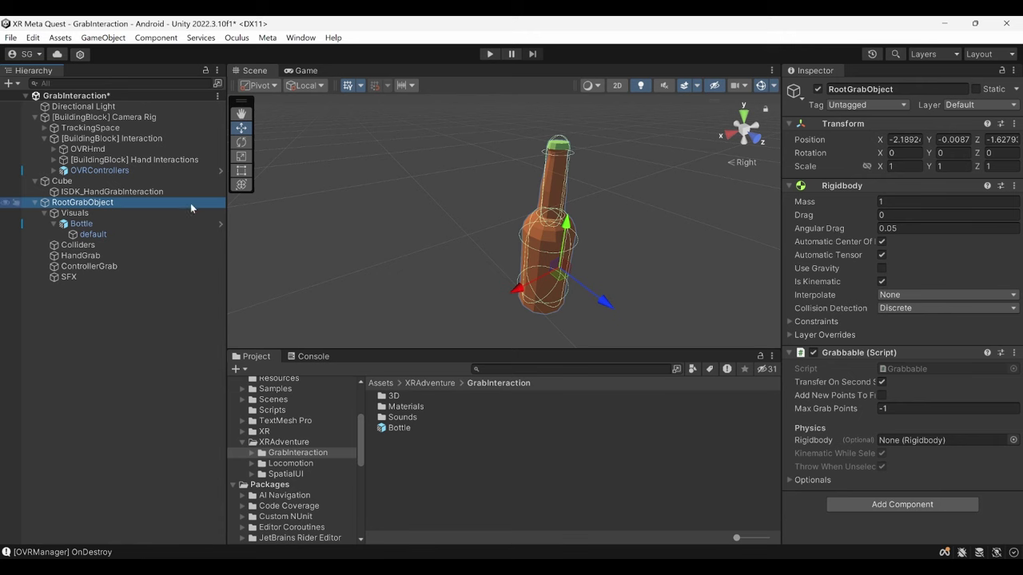
left_click(144, 246)
left_click(80, 256)
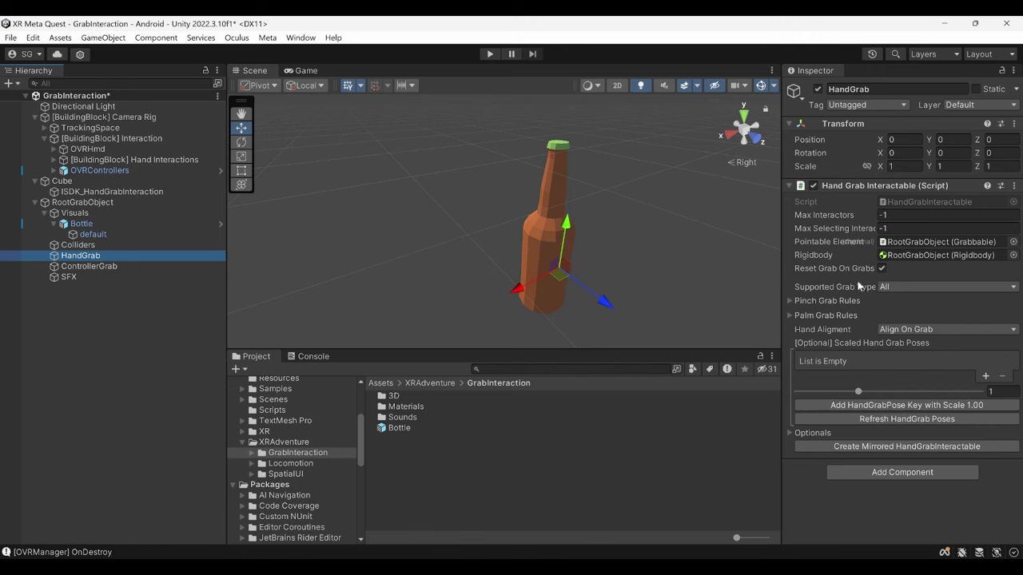
Step: Examine the Hand Grab Interactable's supported grab types, its pinch and palm finger rules, the unselect modes and the hand grab pose settings
left_click(885, 288)
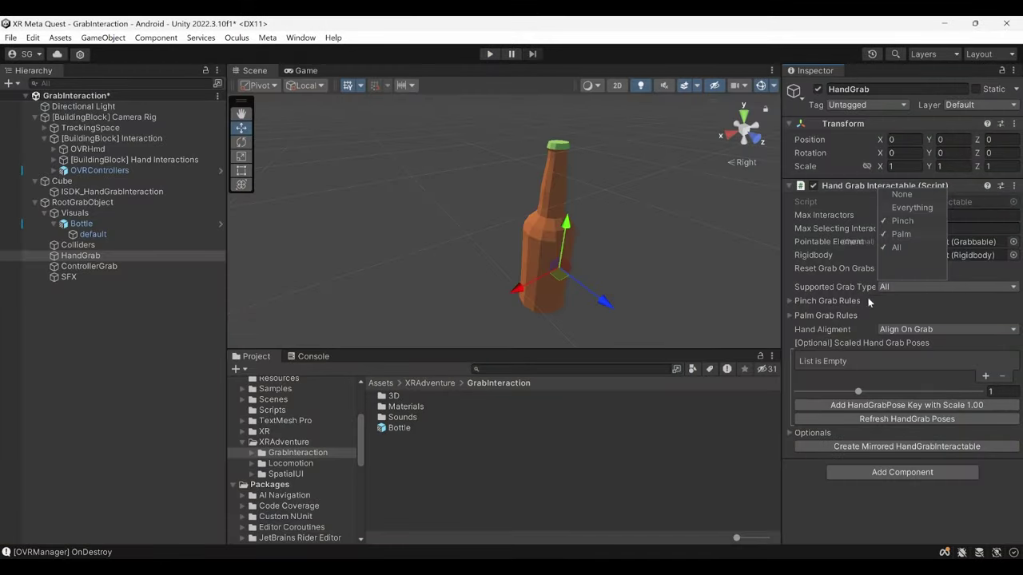
left_click(789, 299)
left_click(789, 300)
left_click(789, 395)
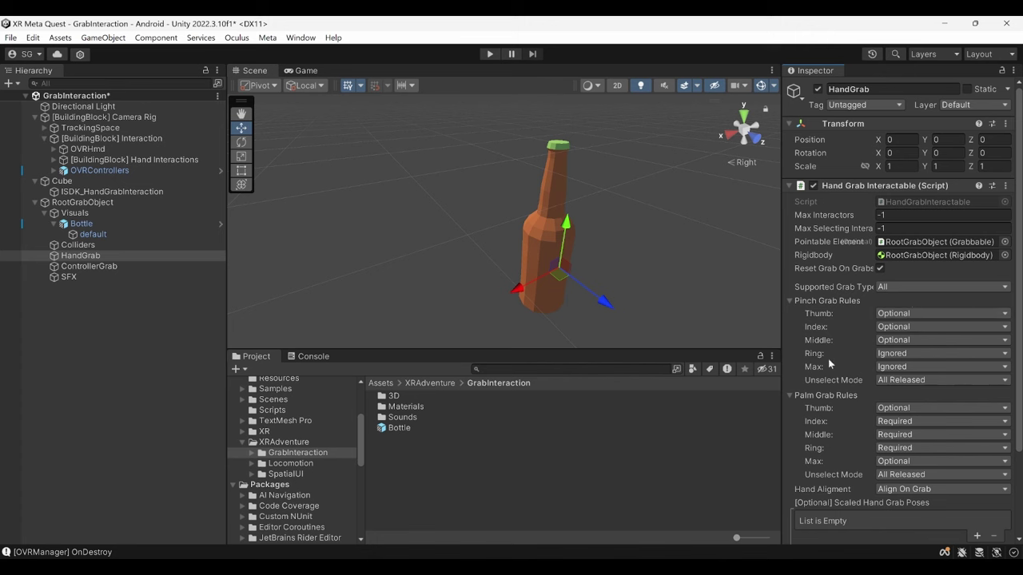
left_click(887, 317)
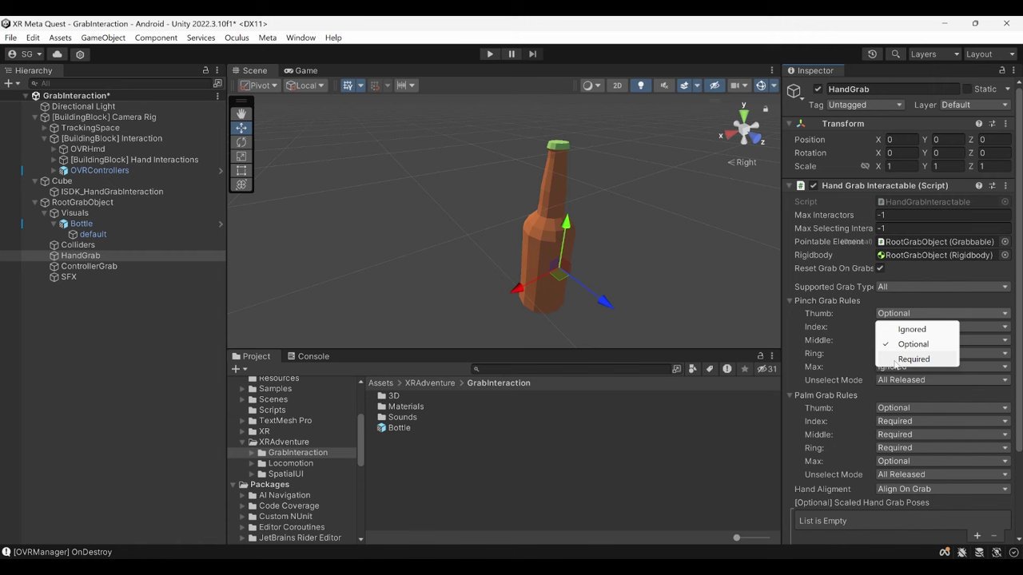
left_click(903, 343)
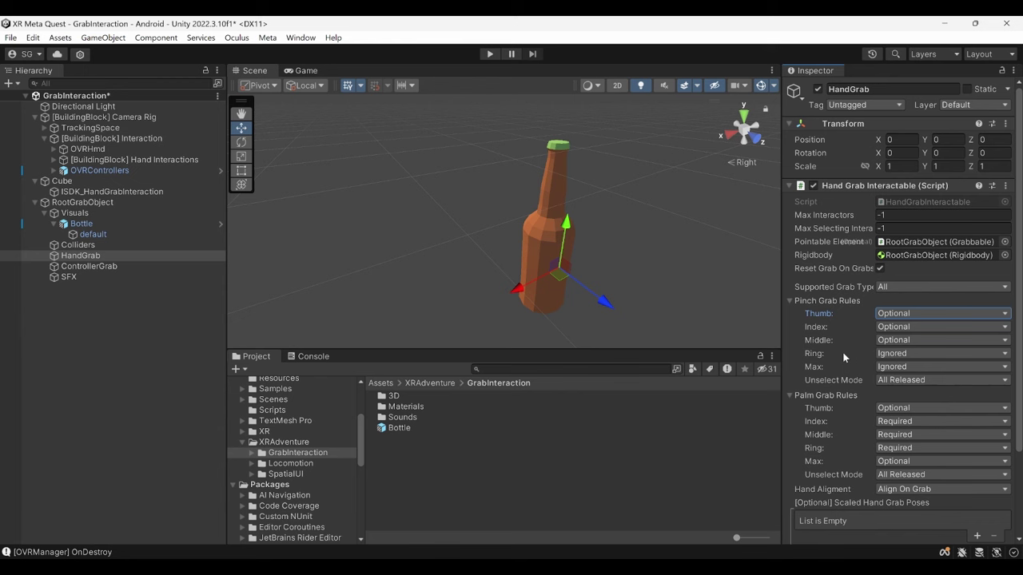
left_click(489, 53)
left_click(882, 381)
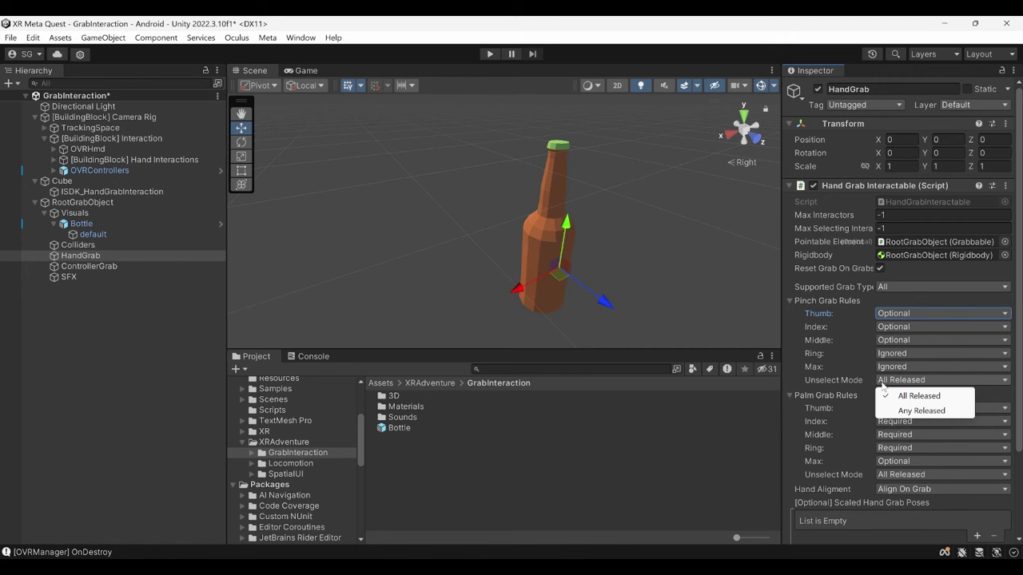
scroll(801, 334, "down", 3)
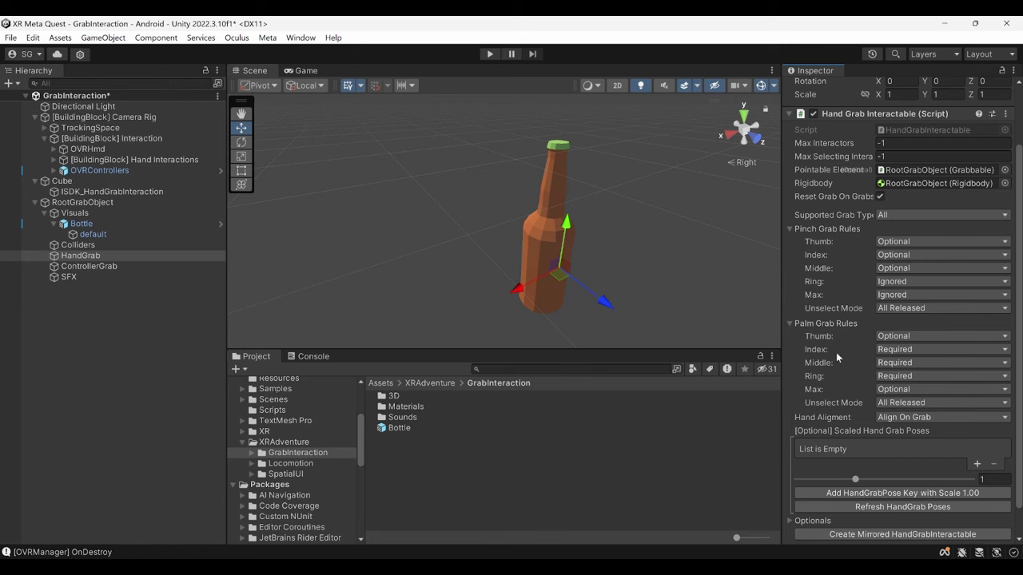
left_click(860, 354)
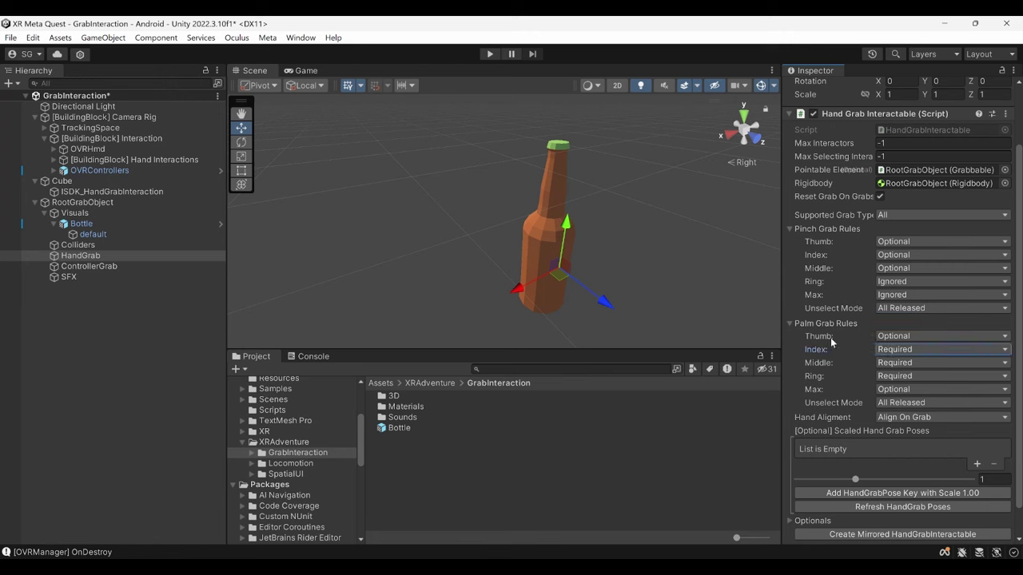
scroll(891, 382, "down", 2)
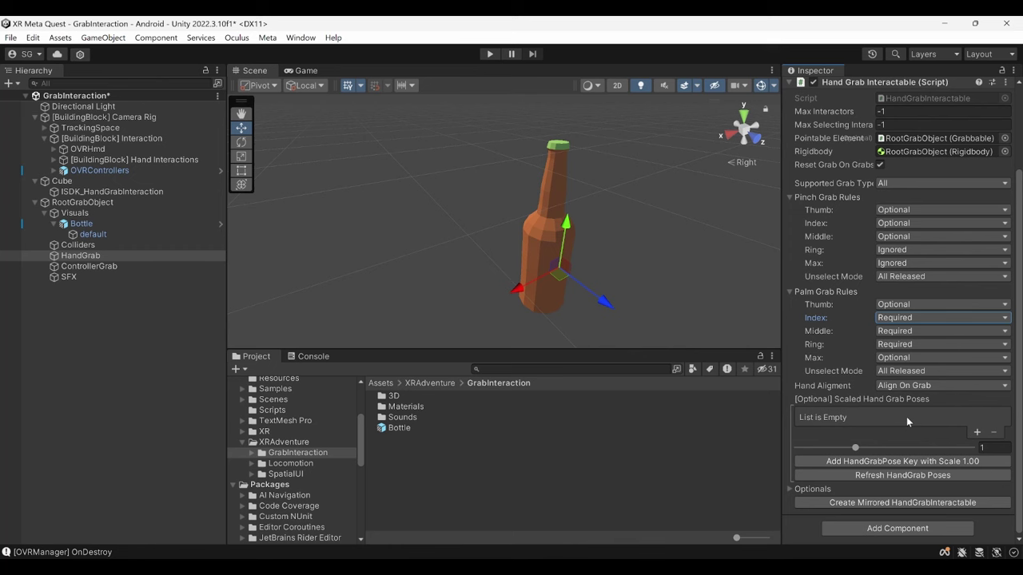
scroll(903, 399, "up", 3)
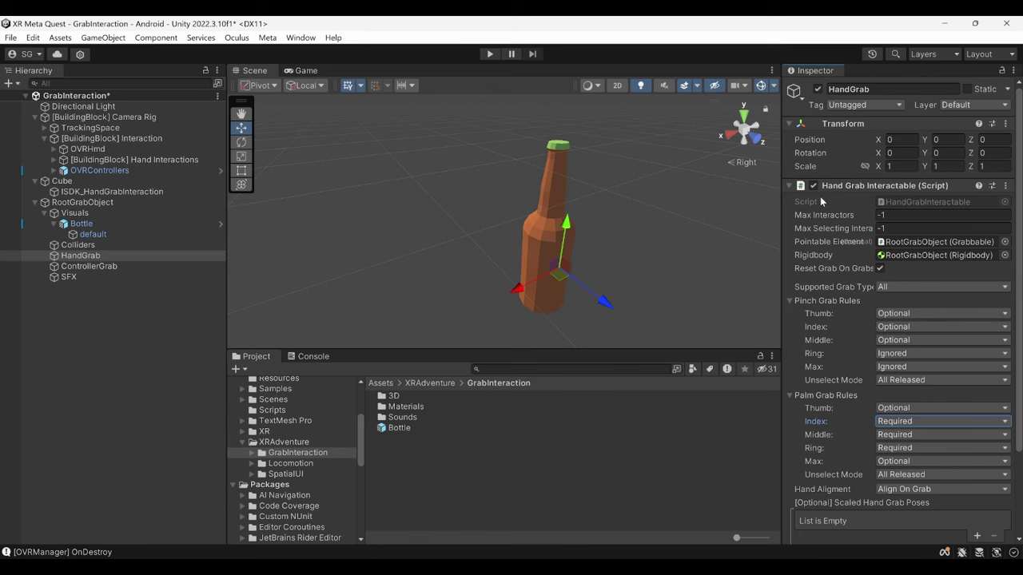
Step: Add a Grab Interactable component to the ControllerGrab object
left_click(190, 269)
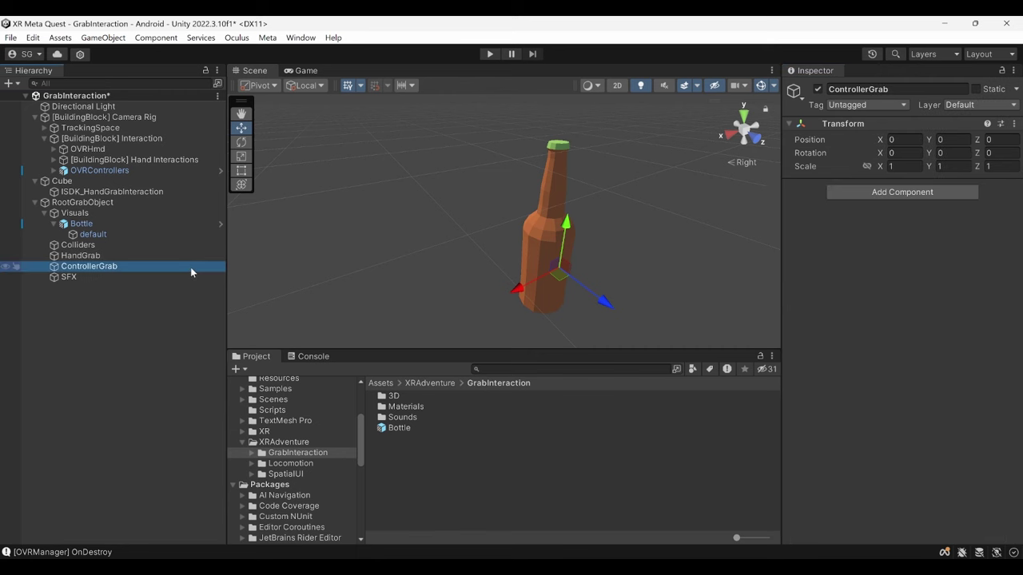
left_click(847, 194)
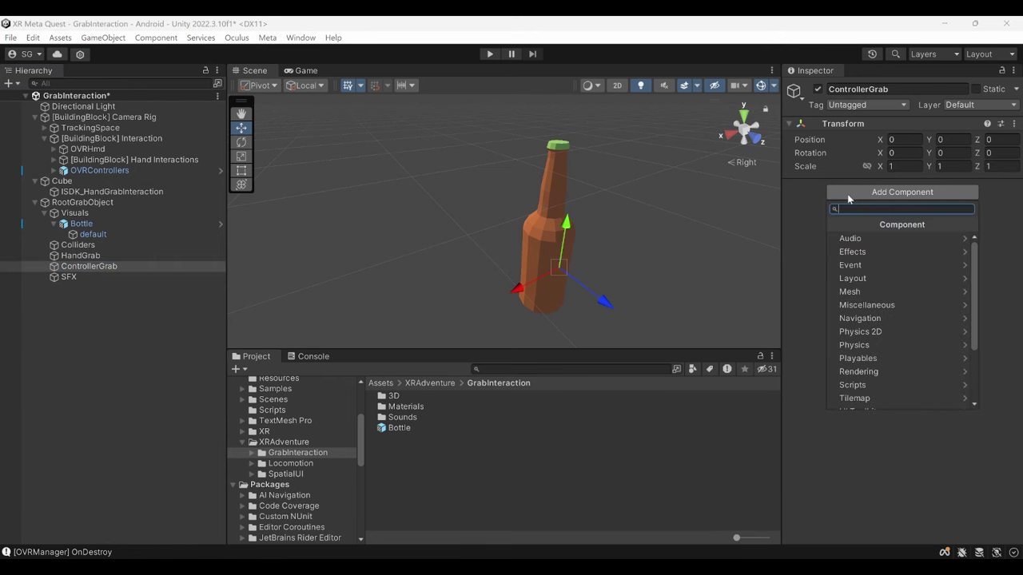
type("Grab")
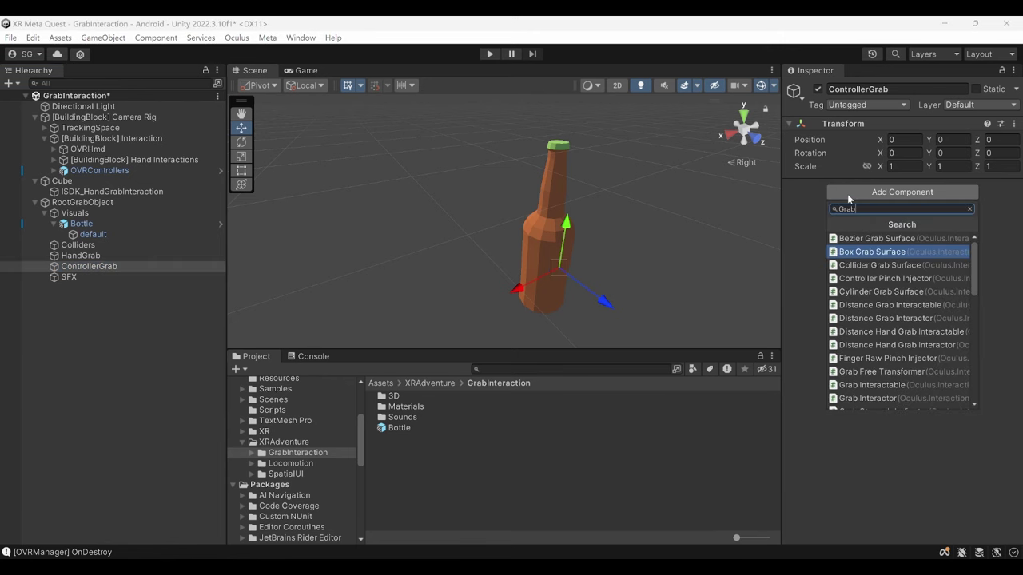
type("Interactable")
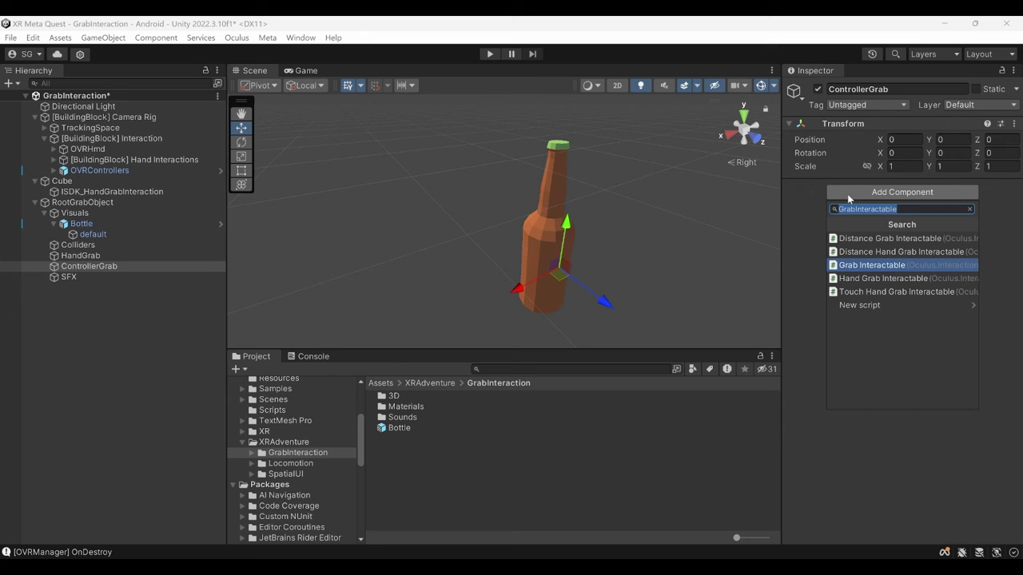
left_click(866, 267)
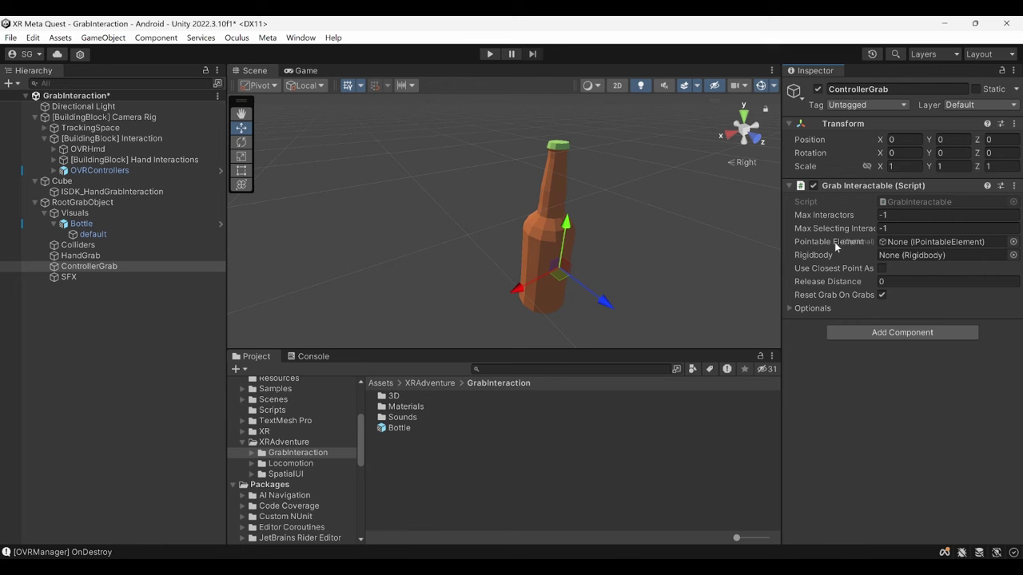
Step: Assign RootGrabObject as both the Pointable Element and the Rigidbody of ControllerGrab's Grab Interactable
mouse_move(836, 260)
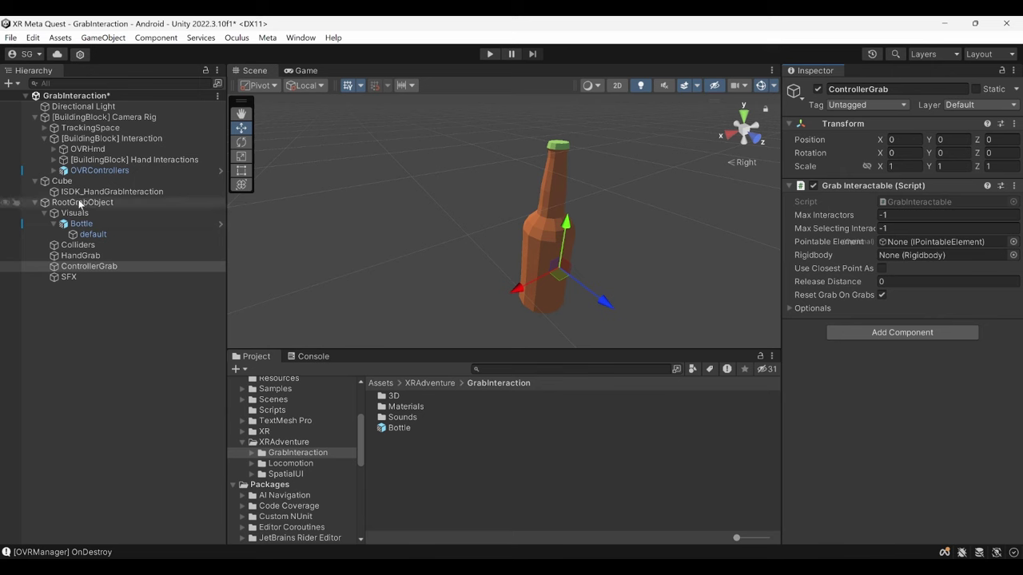
left_click_drag(78, 203, 882, 246)
left_click(163, 205)
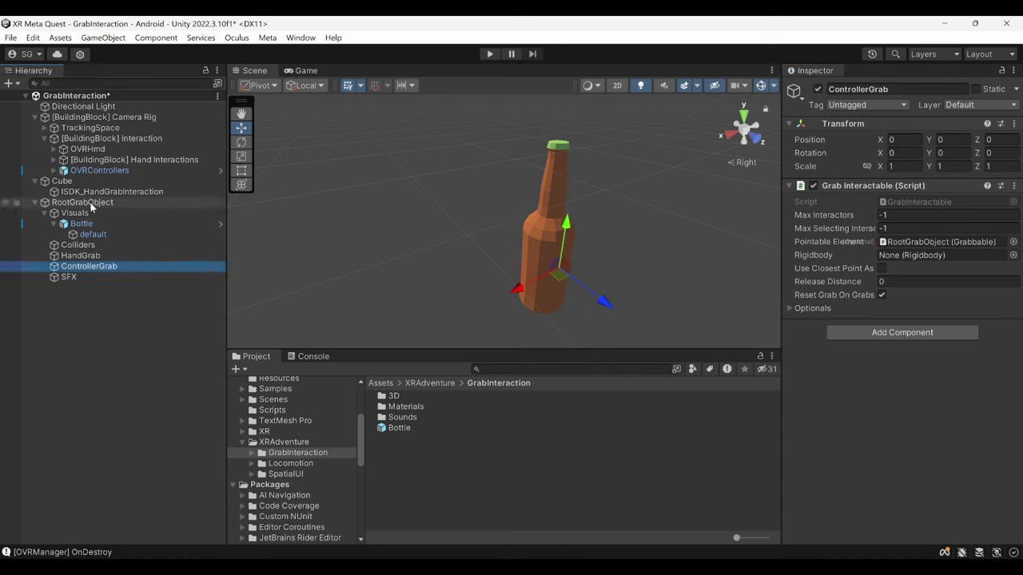
left_click_drag(164, 214, 903, 262)
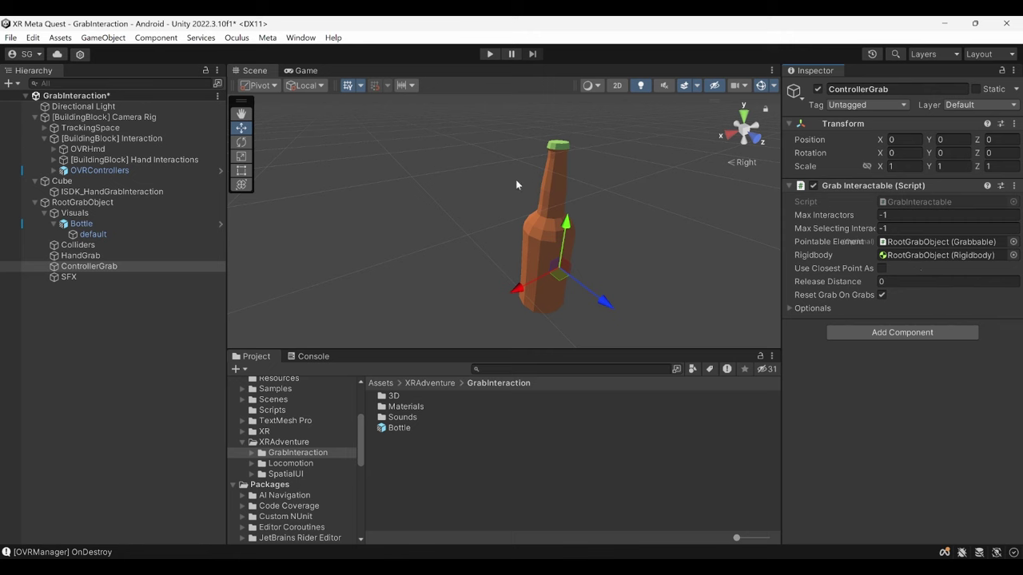
left_click(116, 255)
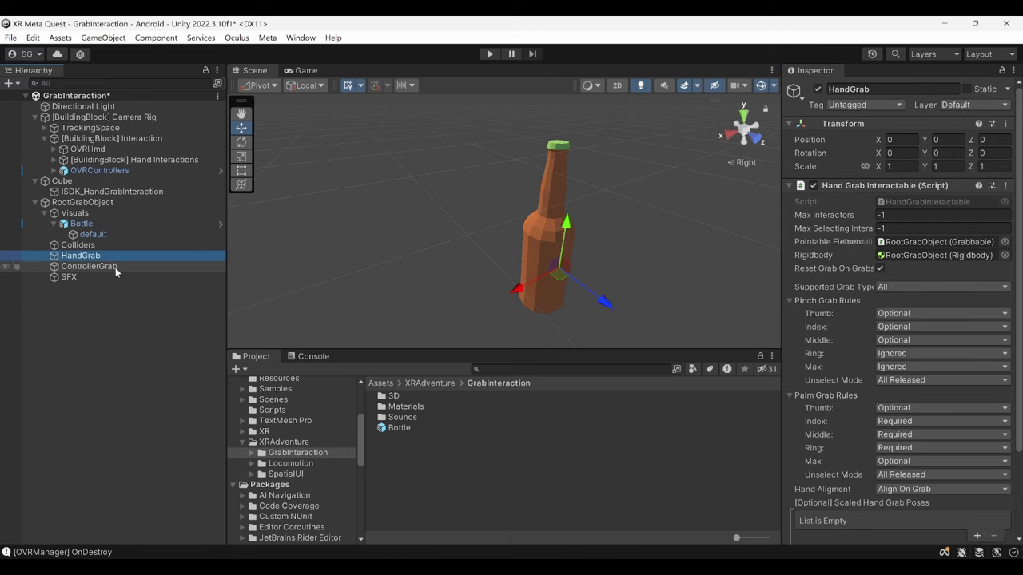
left_click(115, 267)
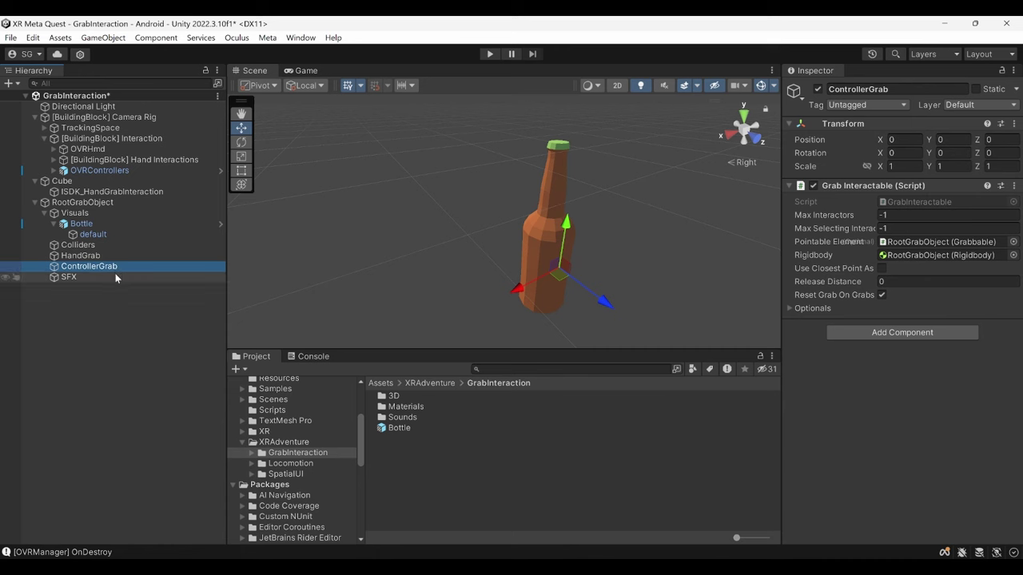
left_click(116, 276)
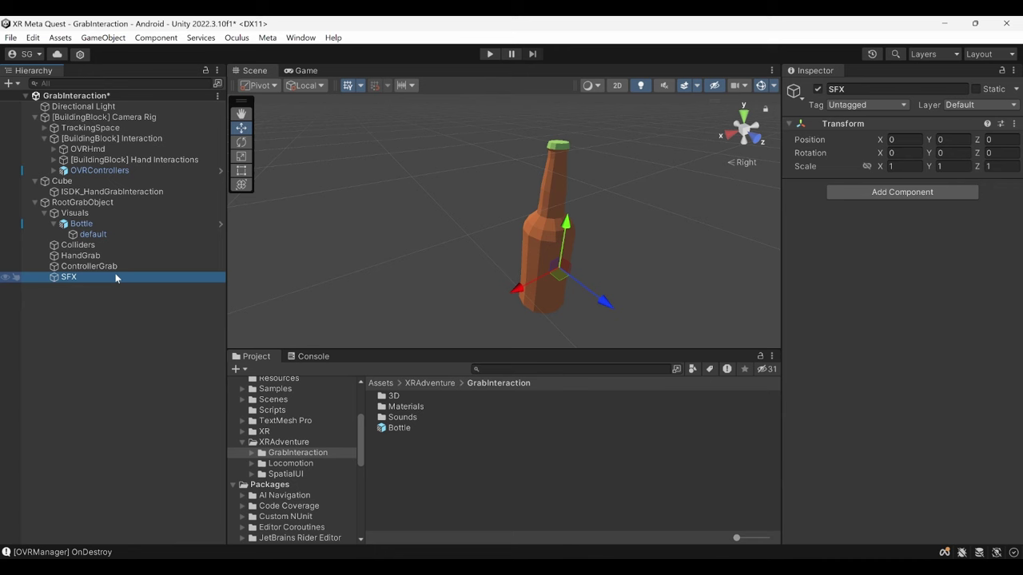
Step: Add a Pointable Unity Event Wrapper component to RootGrabObject
left_click(118, 209)
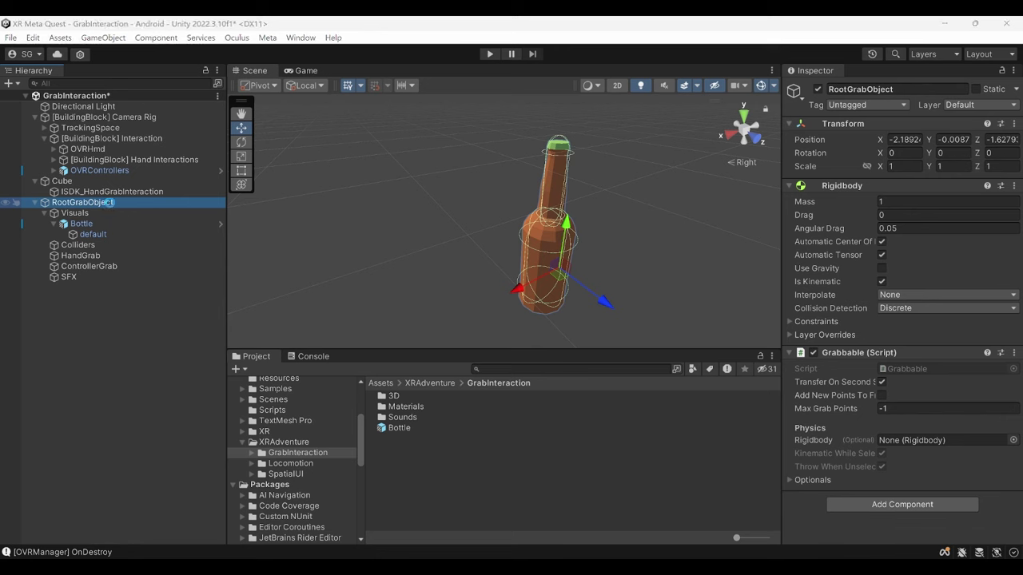
left_click(110, 205)
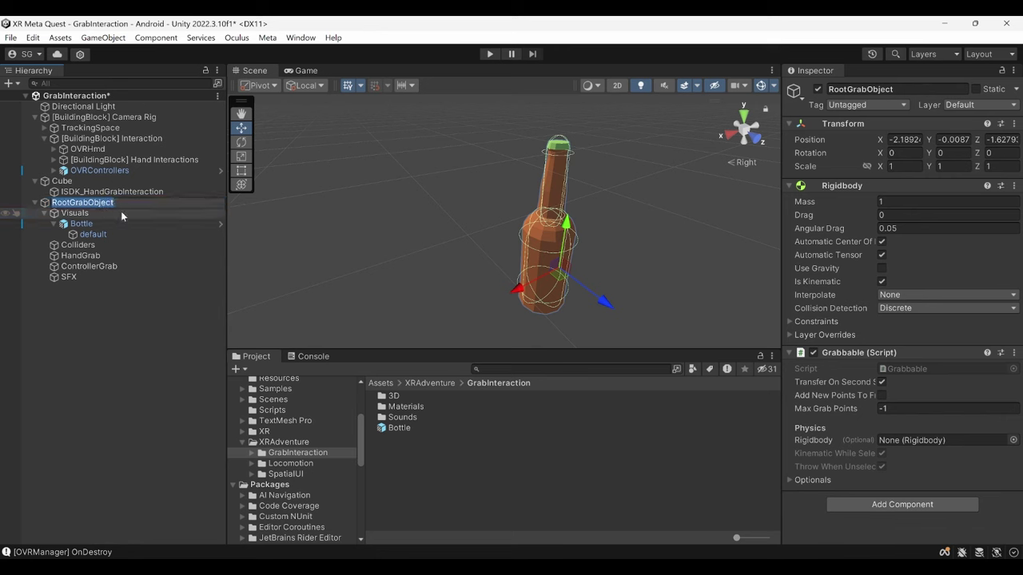
key("Return")
left_click(892, 505)
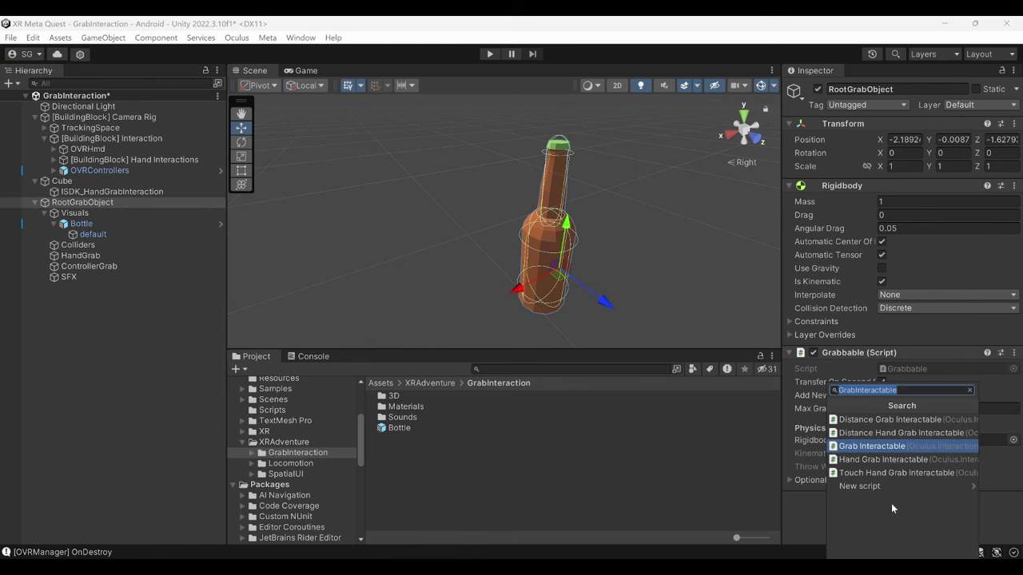
key("BackSpace")
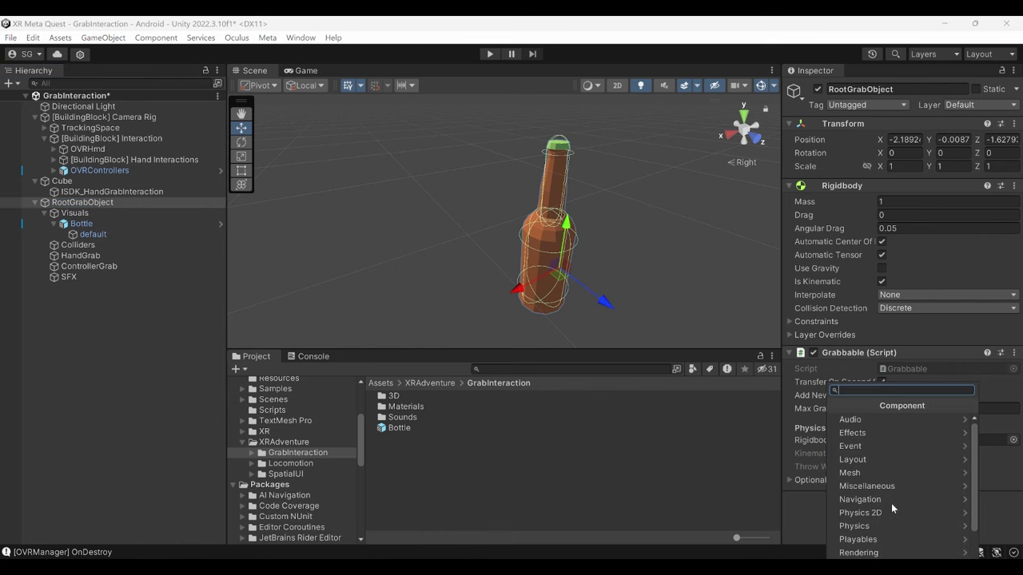
type("Pi")
key("BackSpace")
type("ointable Uni")
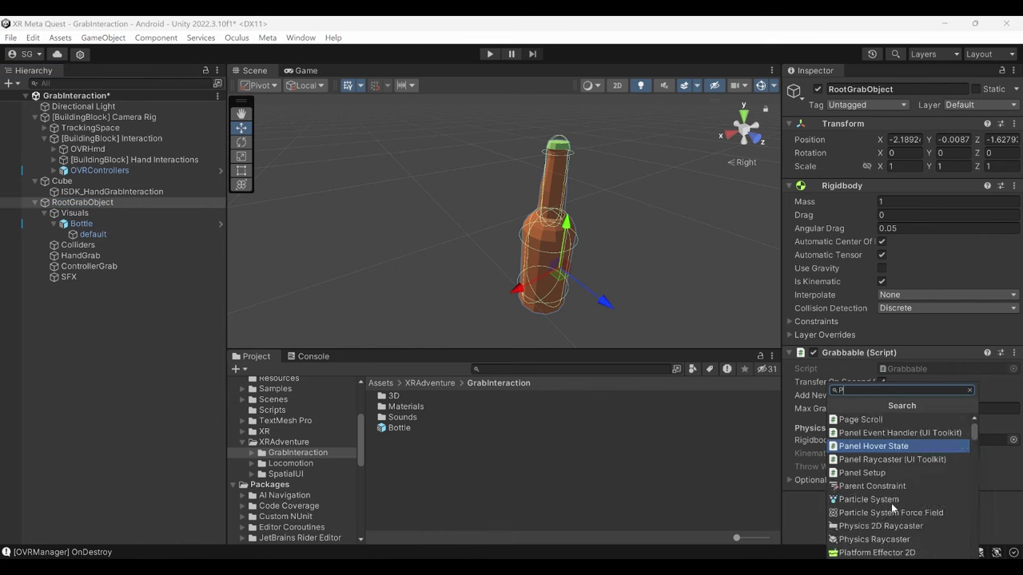
type("ty")
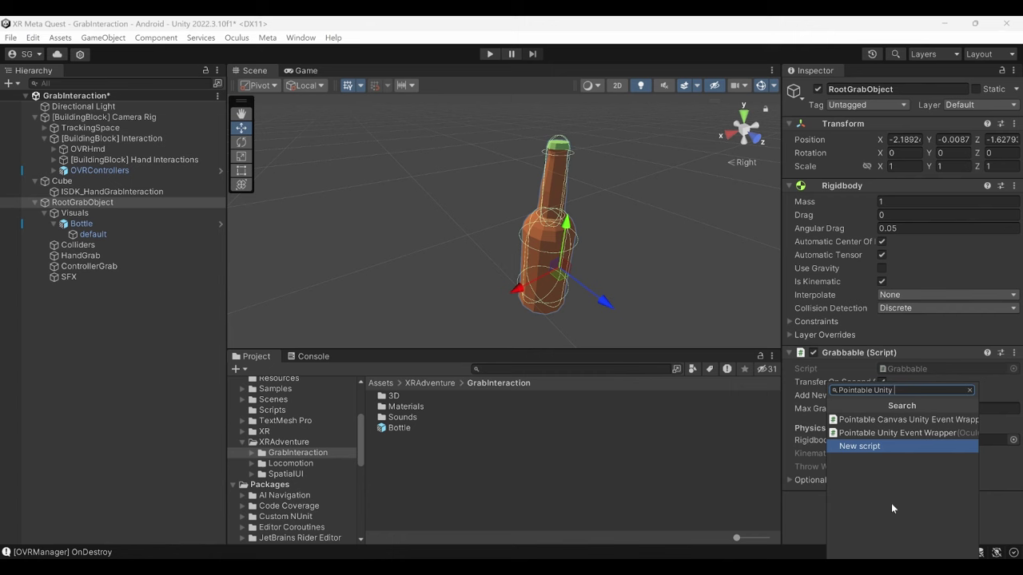
key("Up")
key("Return")
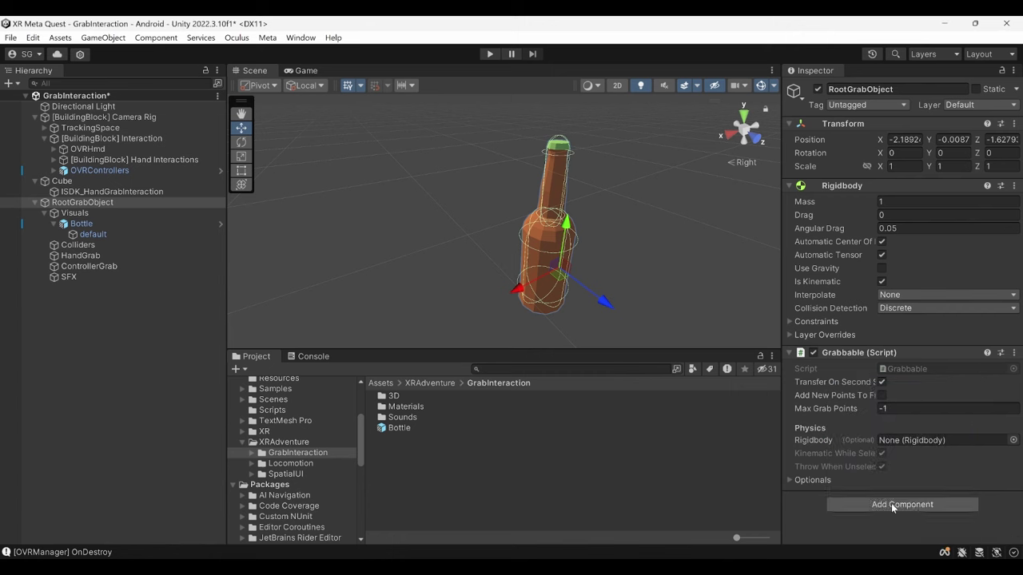
Step: Assign RootGrabObject's Grabbable component as the Pointable of the Pointable Unity Event Wrapper
scroll(925, 435, "down", 6)
scroll(925, 435, "up", 2)
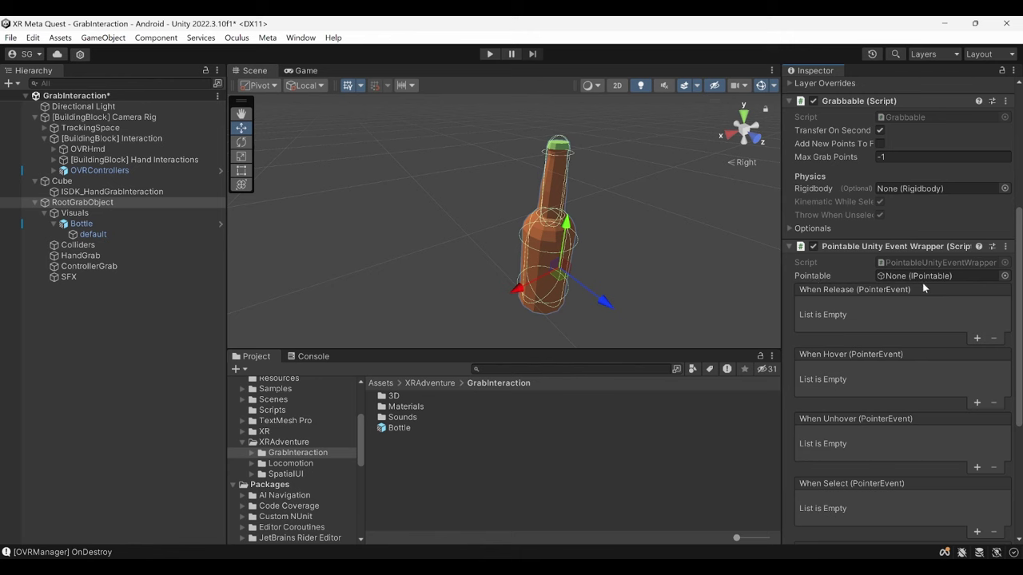
left_click_drag(855, 101, 917, 275)
Step: Examine the pointer event lists of the Pointable Unity Event Wrapper, from When Release through When Cancel
scroll(916, 276, "down", 5)
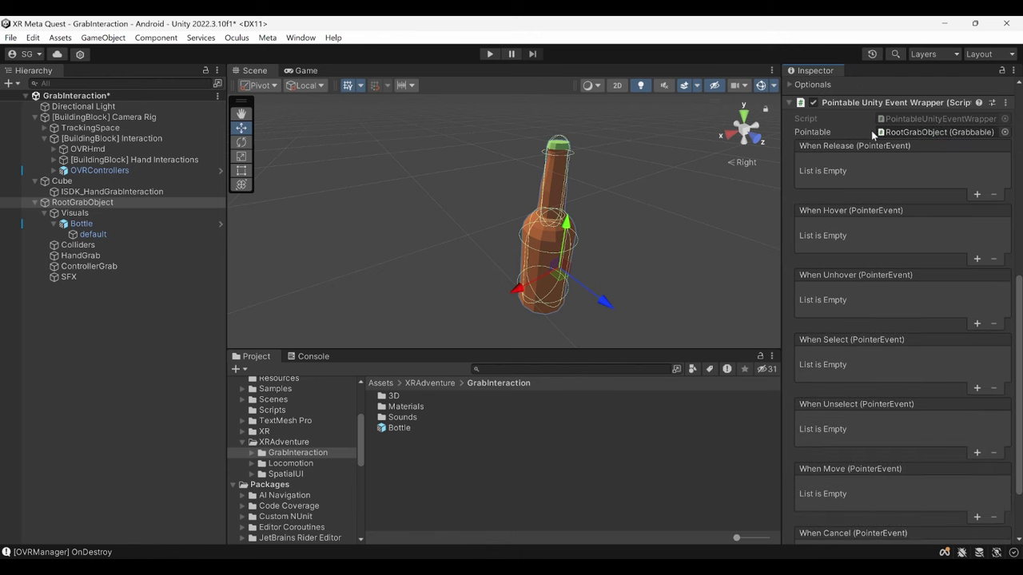
scroll(897, 402, "down", 2)
scroll(897, 400, "up", 3)
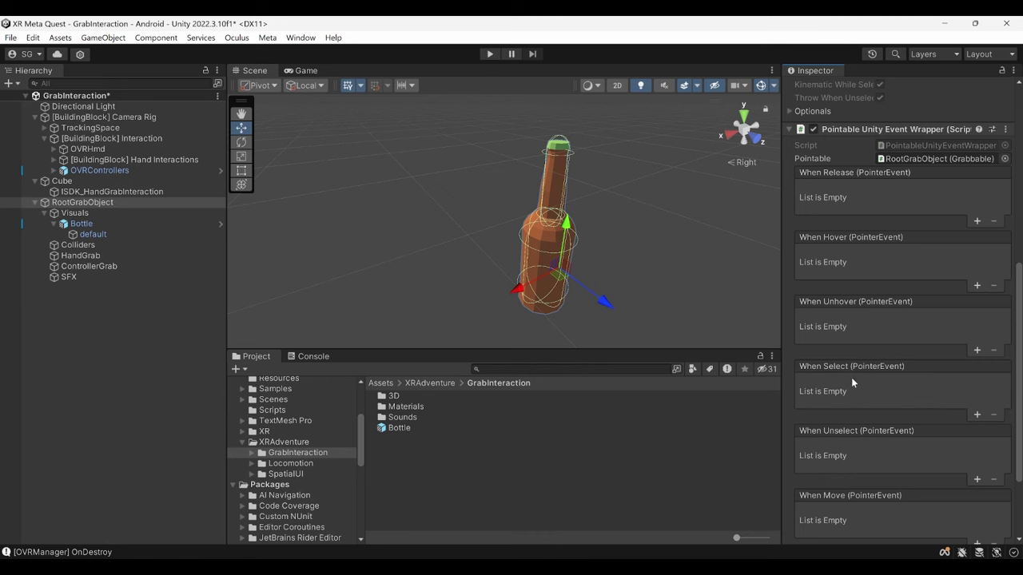
scroll(850, 383, "down", 1)
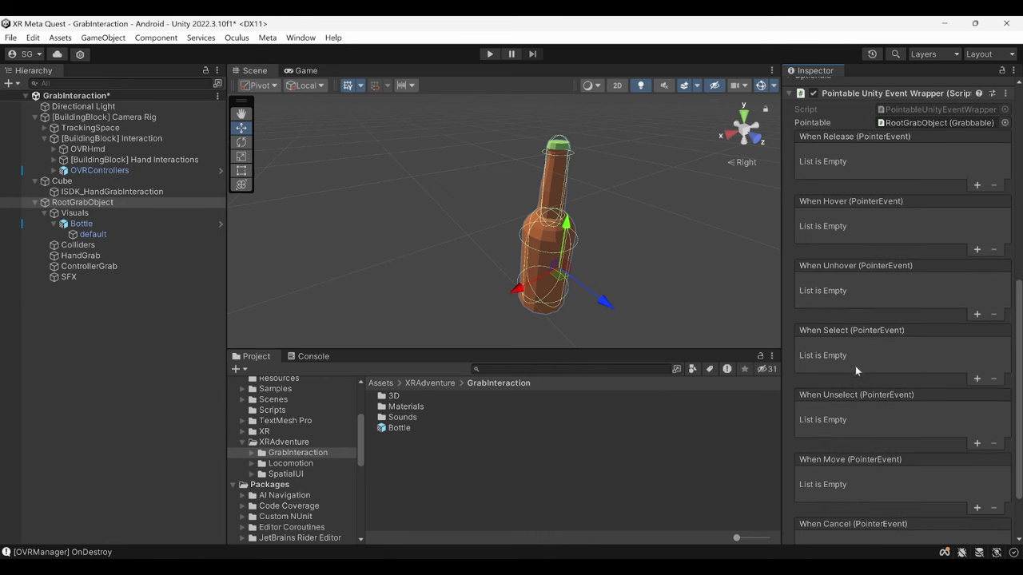
scroll(855, 365, "down", 1)
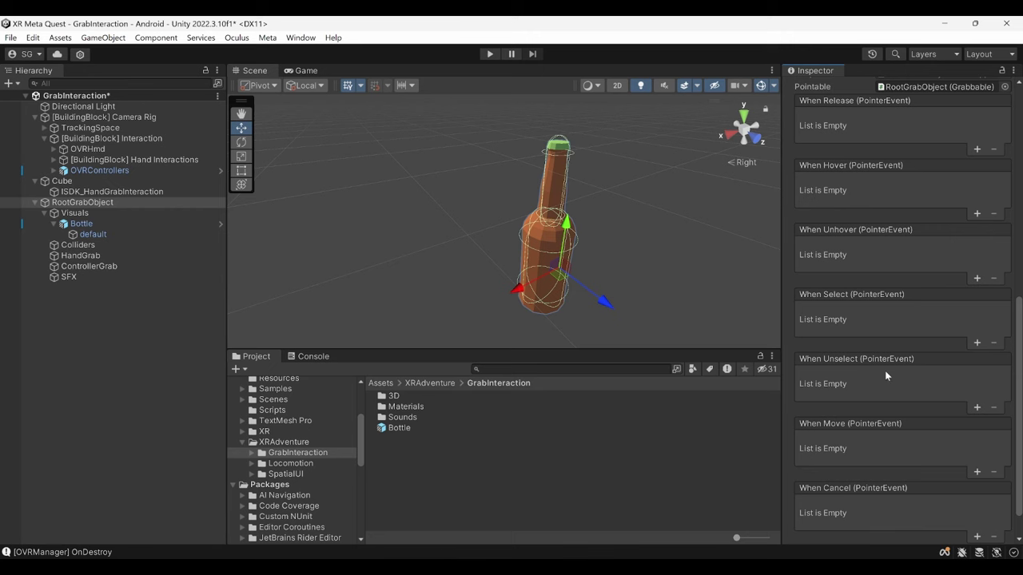
scroll(885, 371, "down", 1)
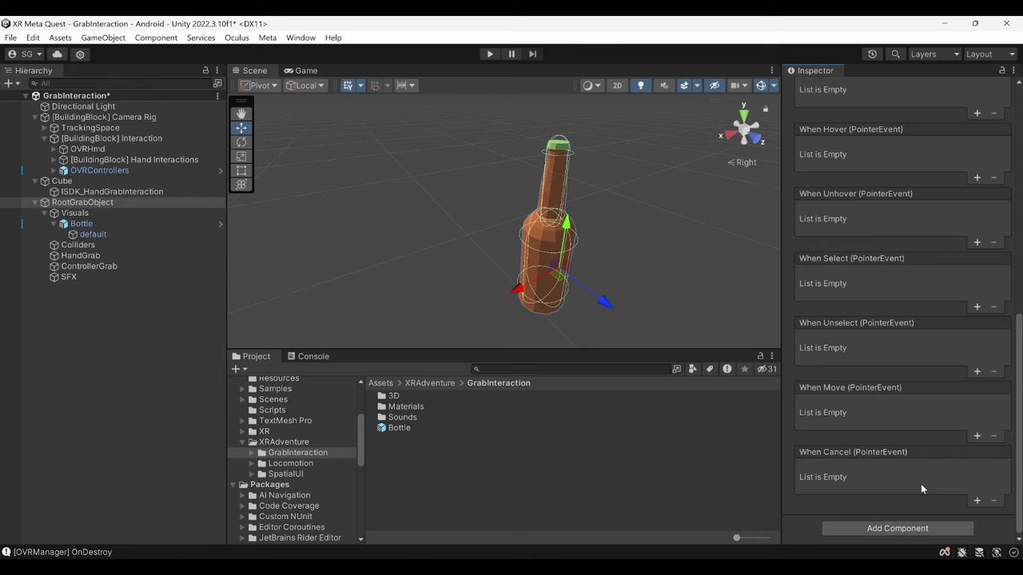
scroll(920, 483, "up", 2)
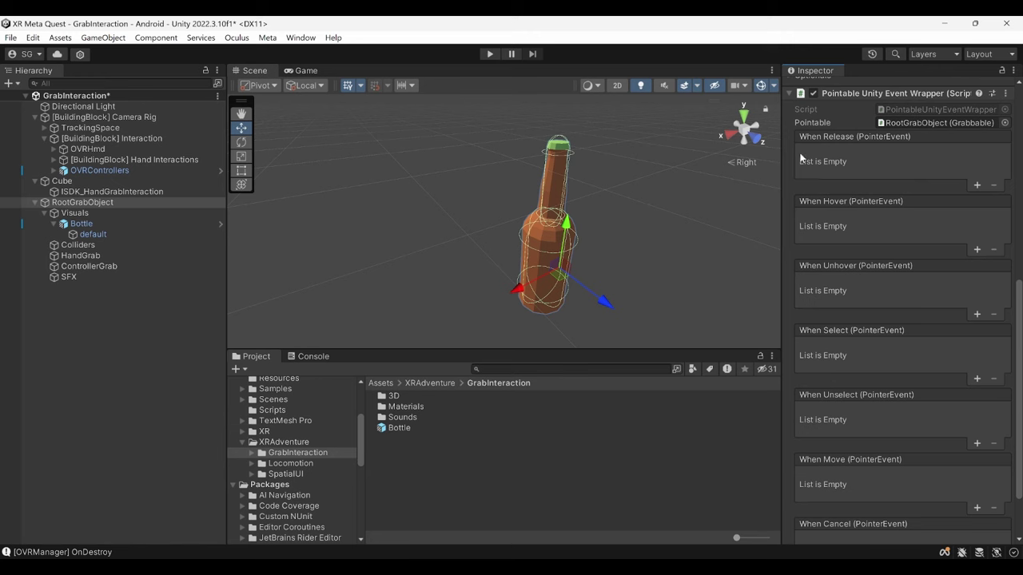
Step: Create an empty child object named Select under SFX
left_click(97, 276)
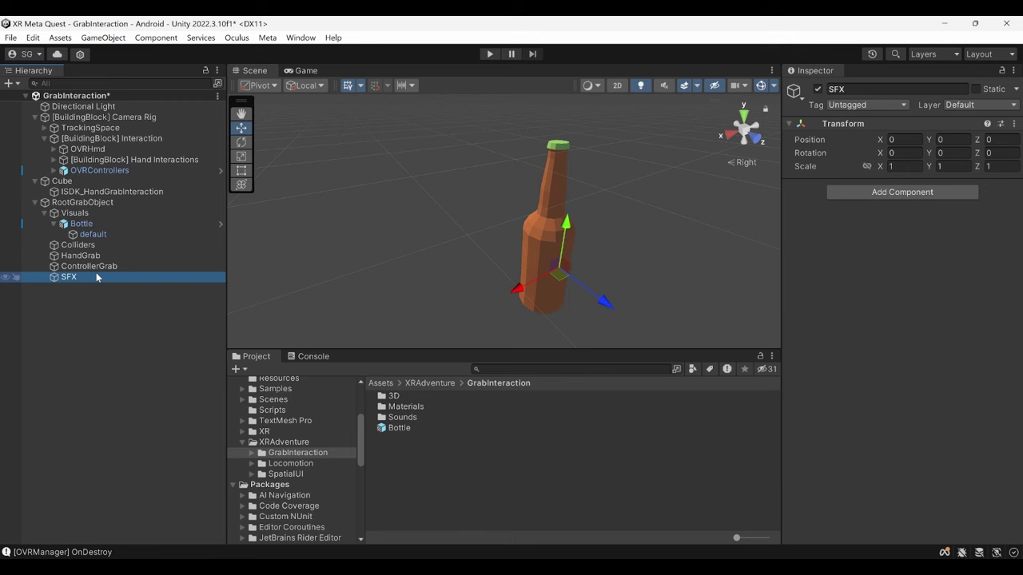
right_click(96, 278)
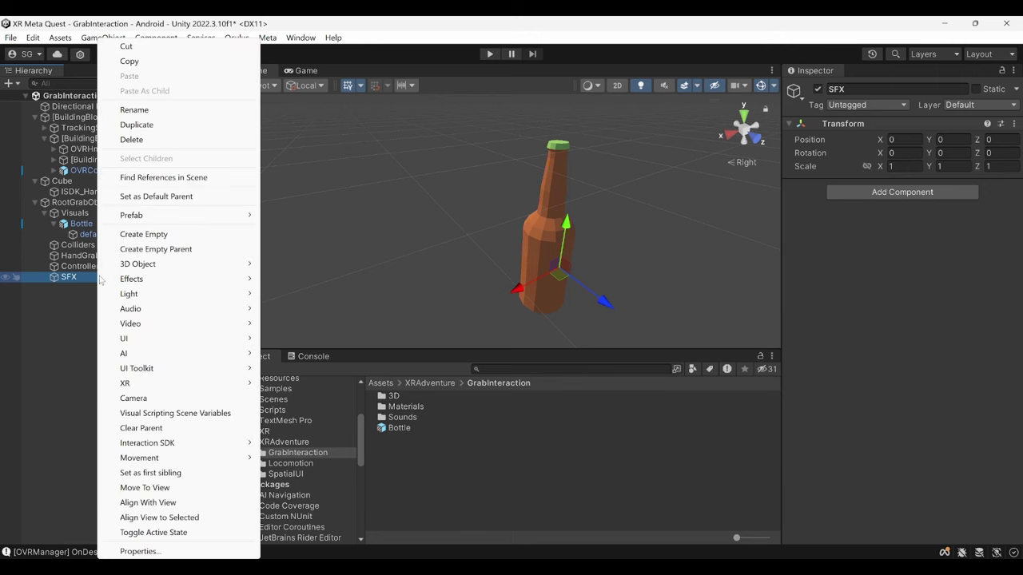
left_click(167, 234)
key("BackSpace")
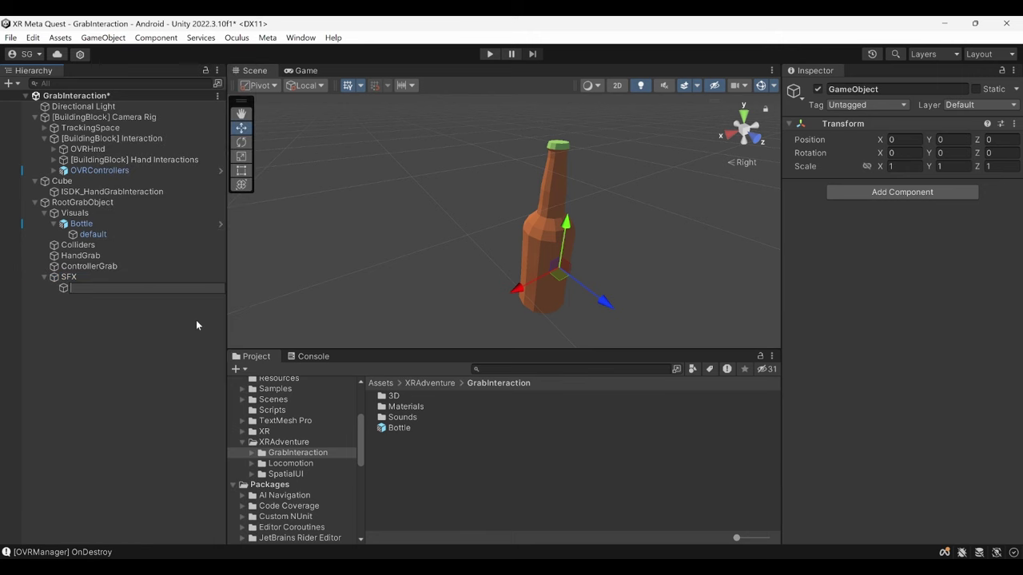
type("Select")
key("Return")
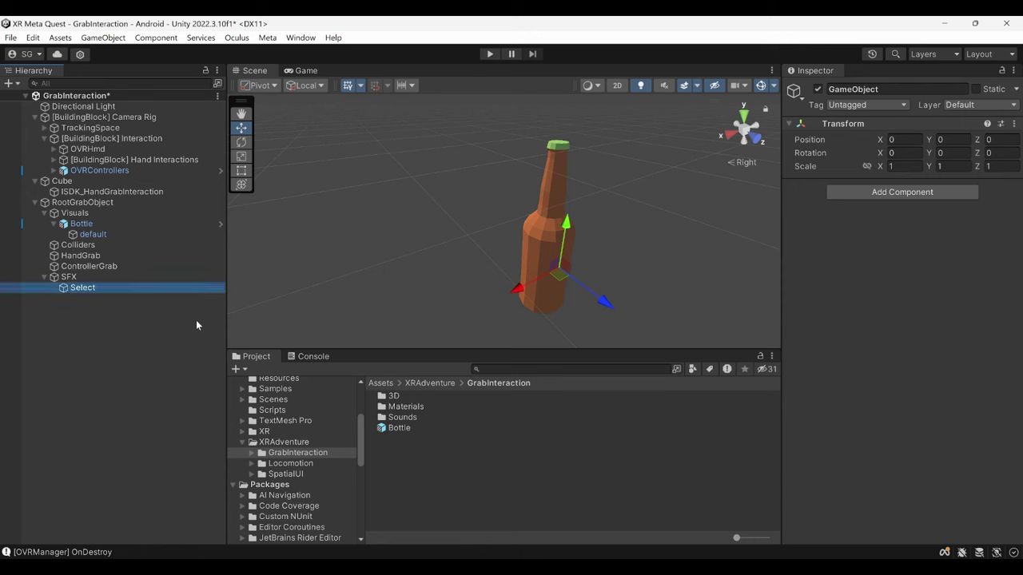
Step: Create a second empty child object under SFX and name it Realese
left_click(135, 276)
right_click(135, 277)
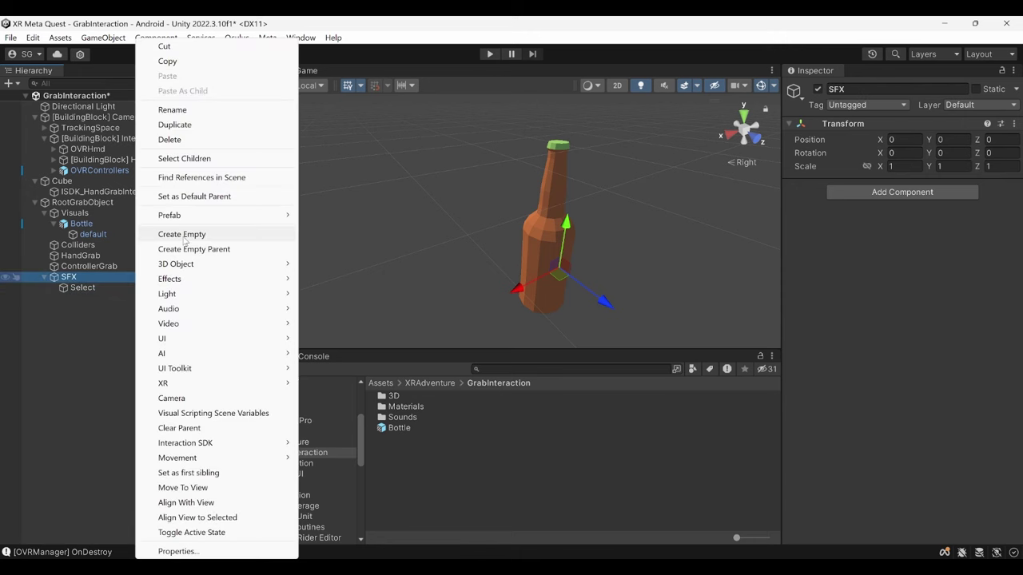
left_click(182, 236)
key("BackSpace")
type("Realese")
key("Return")
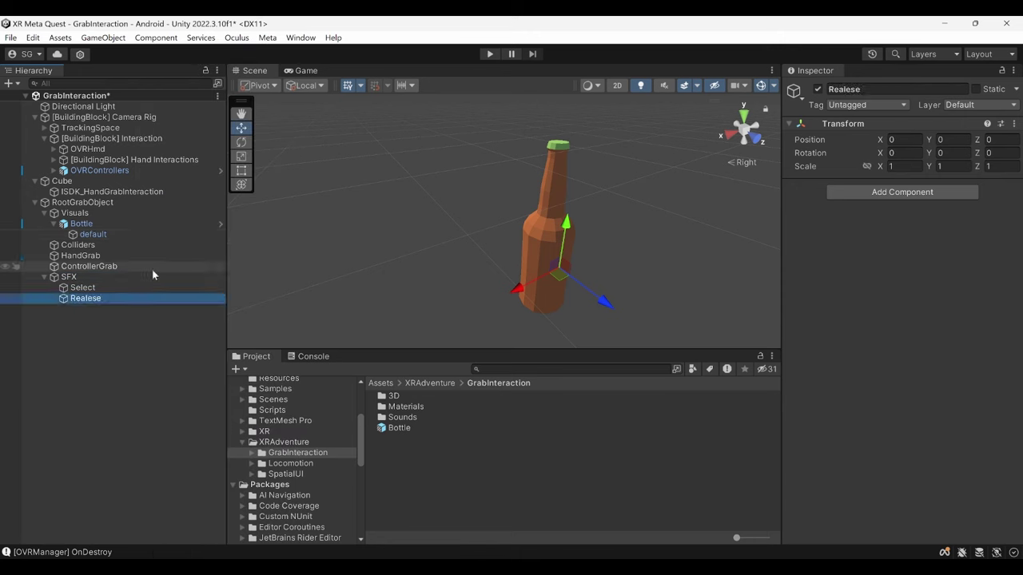
Step: Add an Audio Source component to both Select and Realese, and disable Play On Awake on them
left_click(141, 288, "ctrl")
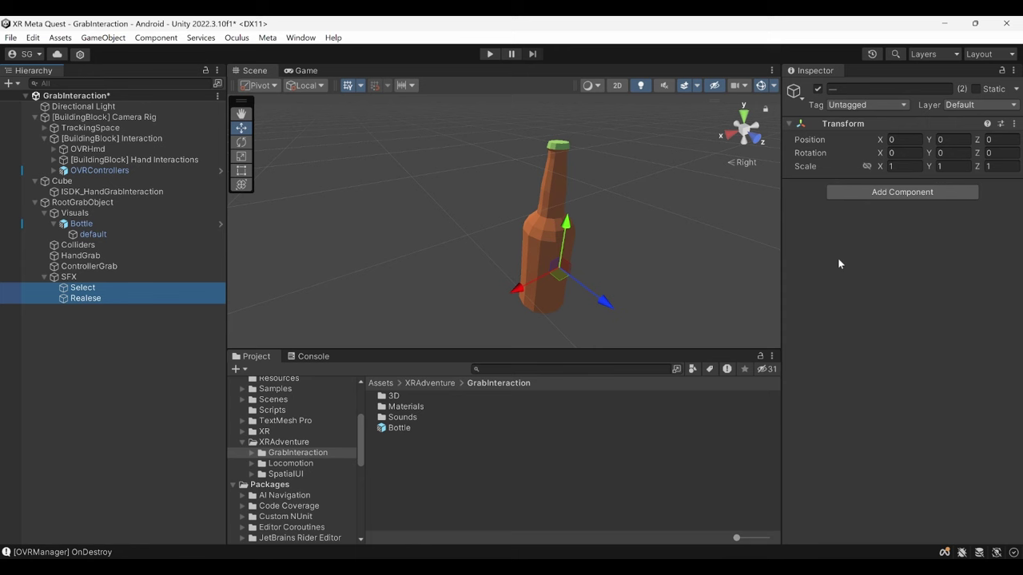
left_click(855, 195)
key("BackSpace")
type("Audio")
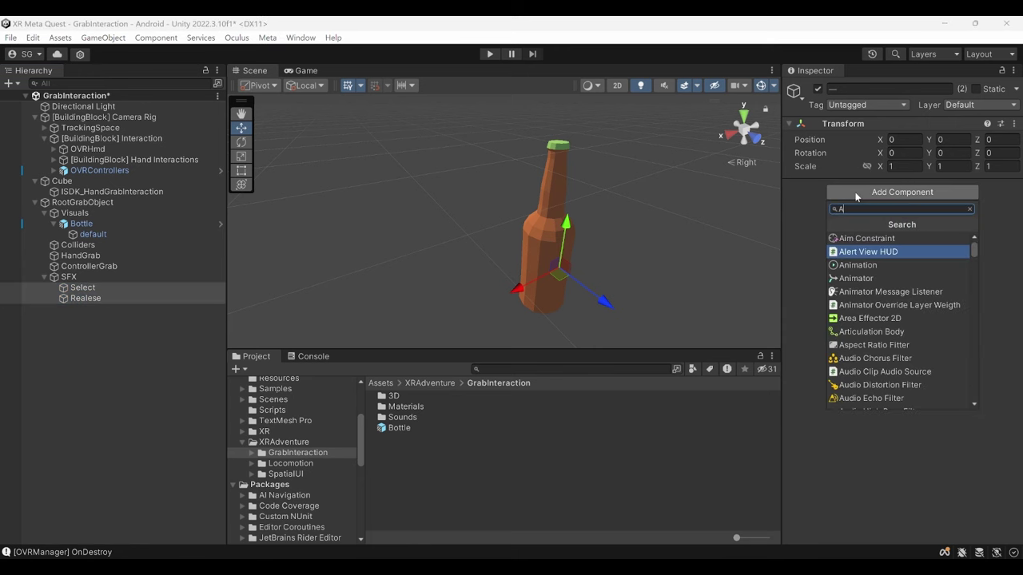
key("Down")
key("Down")
key("Down")
key("Down")
key("Down")
key("Down")
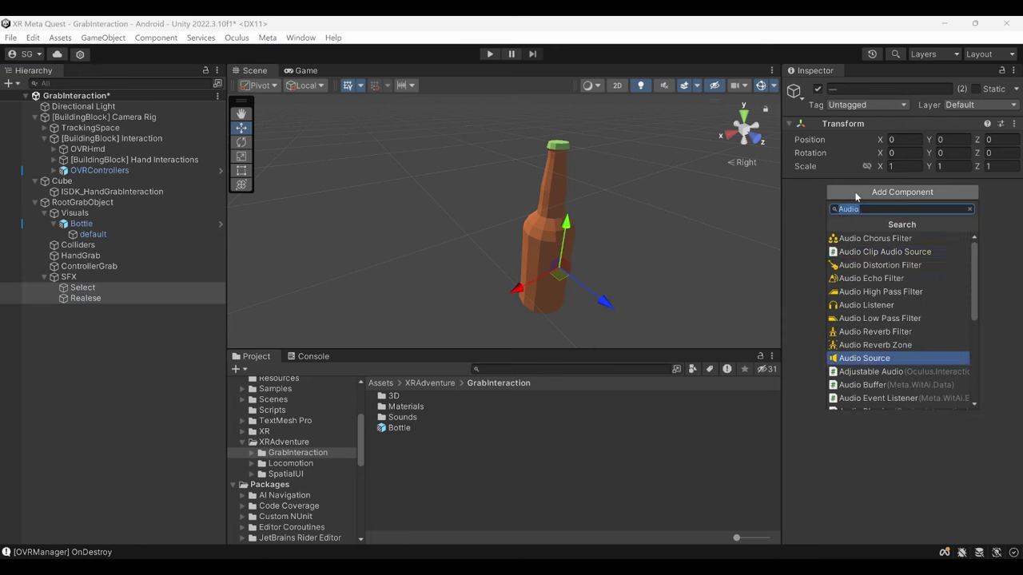
key("Return")
left_click(881, 314)
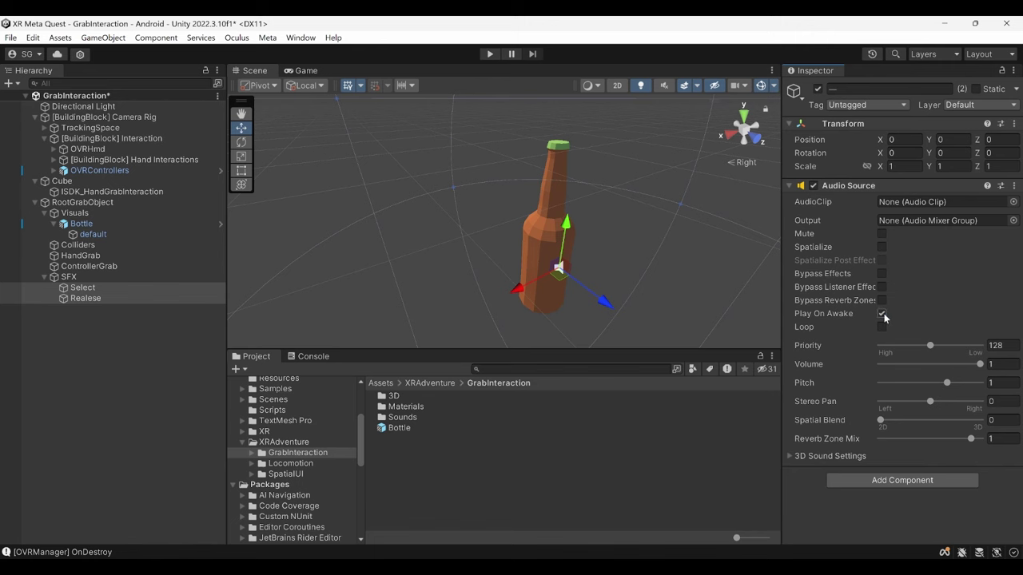
Step: Assign the GrabObject01 sound as Select's AudioClip and the DropObject01 sound as Realese's AudioClip
double_click(414, 419)
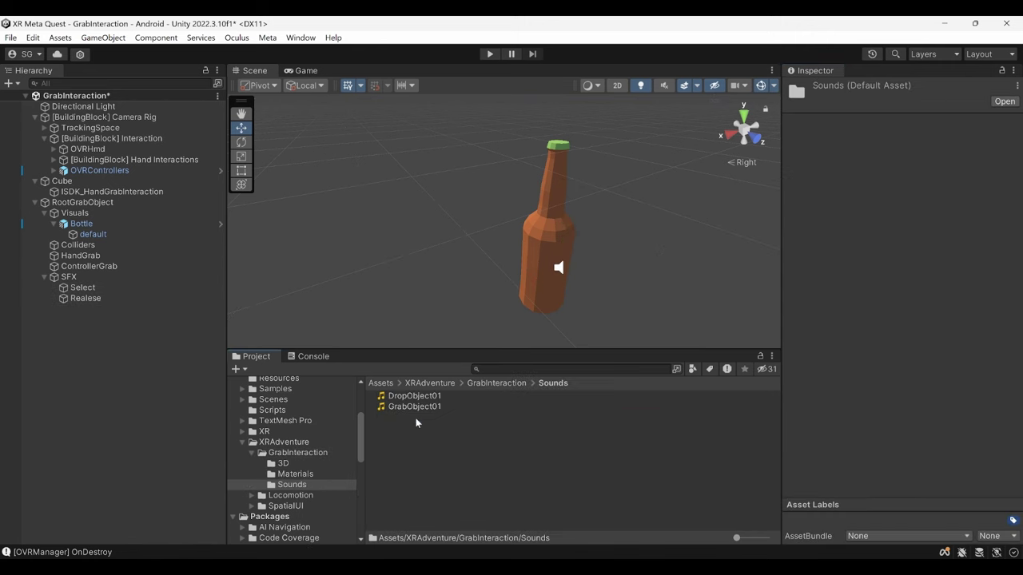
left_click(77, 289)
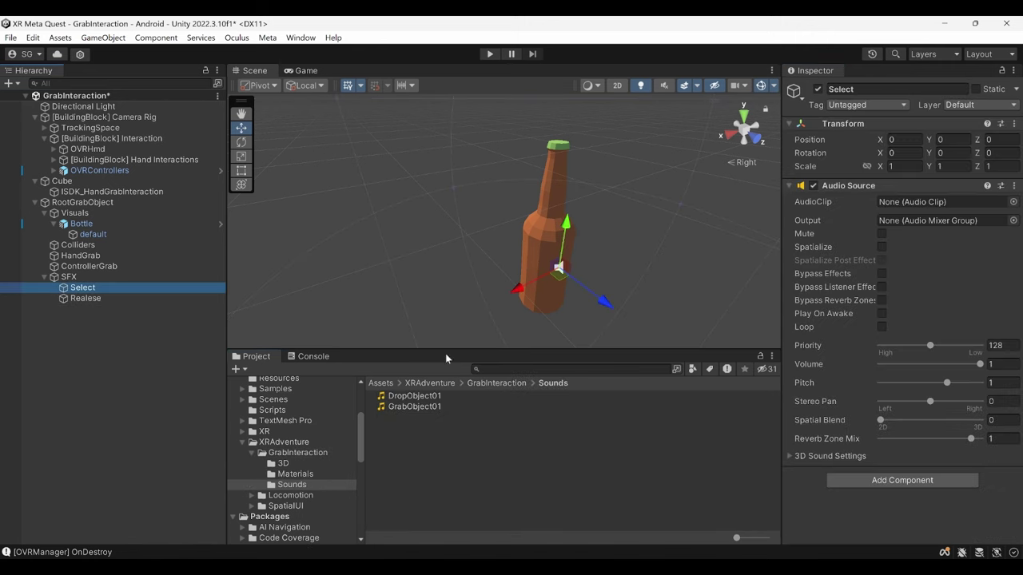
left_click_drag(394, 410, 901, 206)
left_click(84, 299)
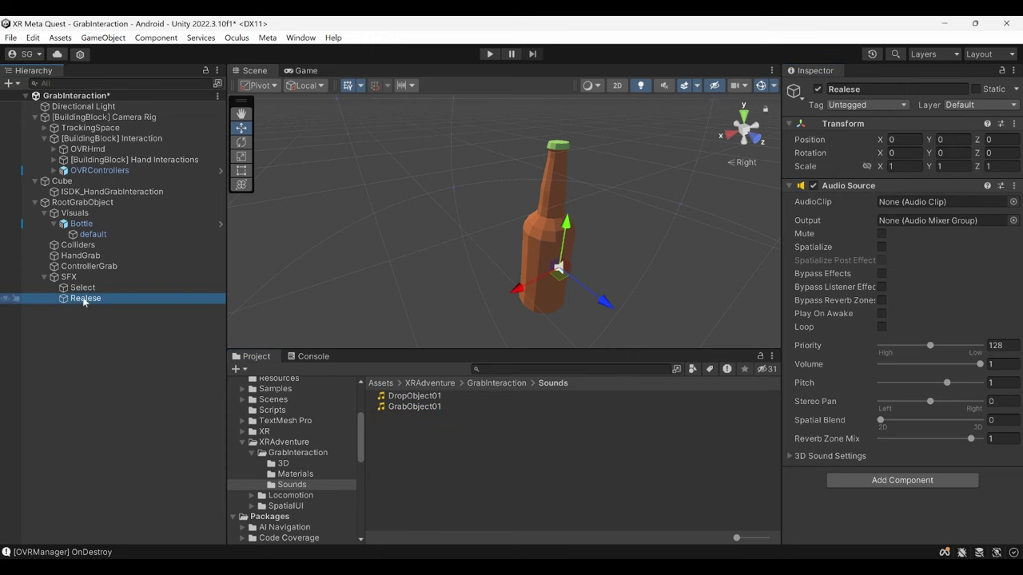
left_click_drag(395, 400, 912, 203)
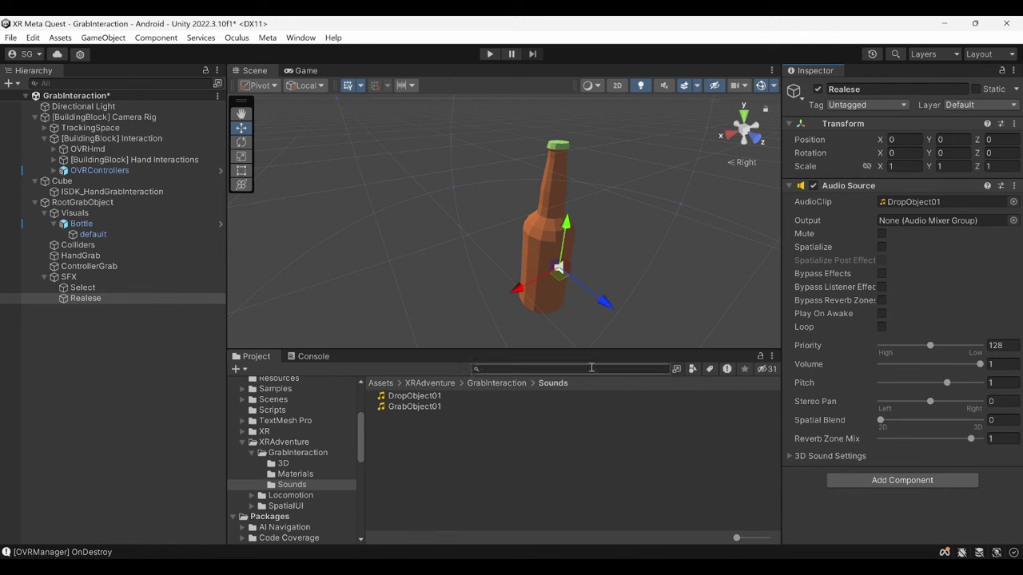
Step: Add a When Release event on RootGrabObject's Pointable Unity Event Wrapper that calls AudioSource.Play on Realese
left_click(139, 206)
scroll(894, 331, "down", 10)
scroll(893, 331, "up", 3)
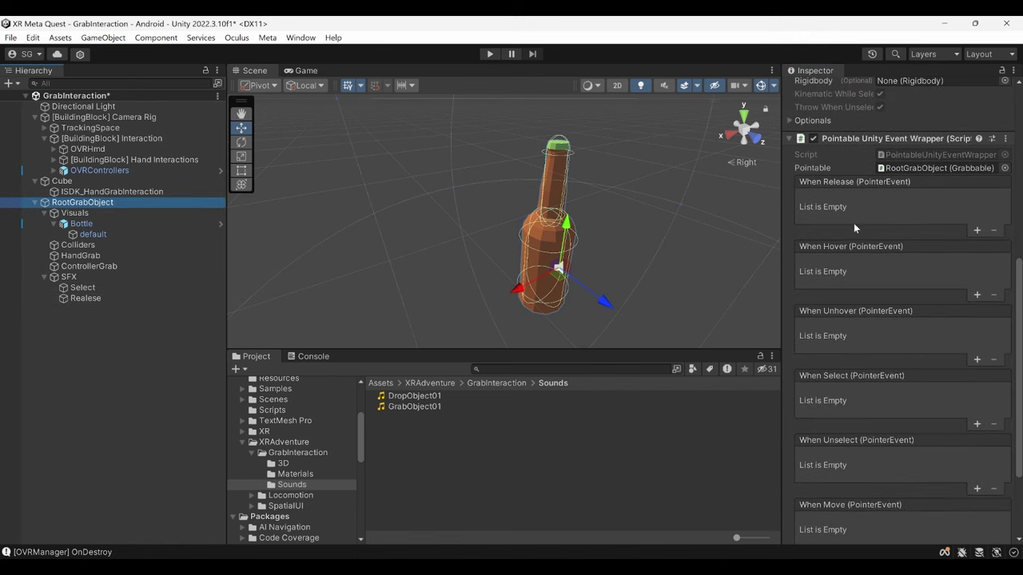
left_click(977, 232)
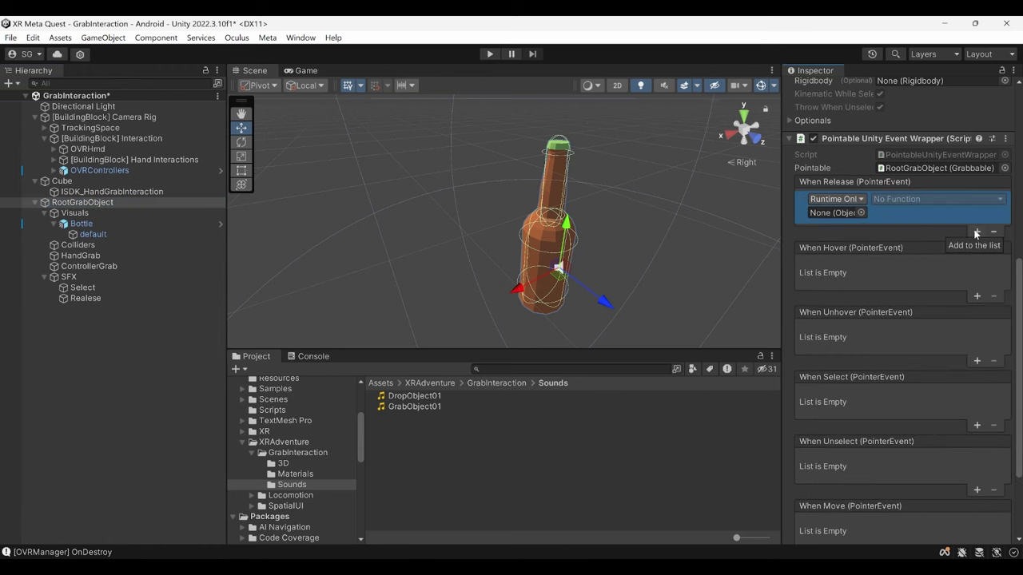
left_click_drag(86, 298, 849, 214)
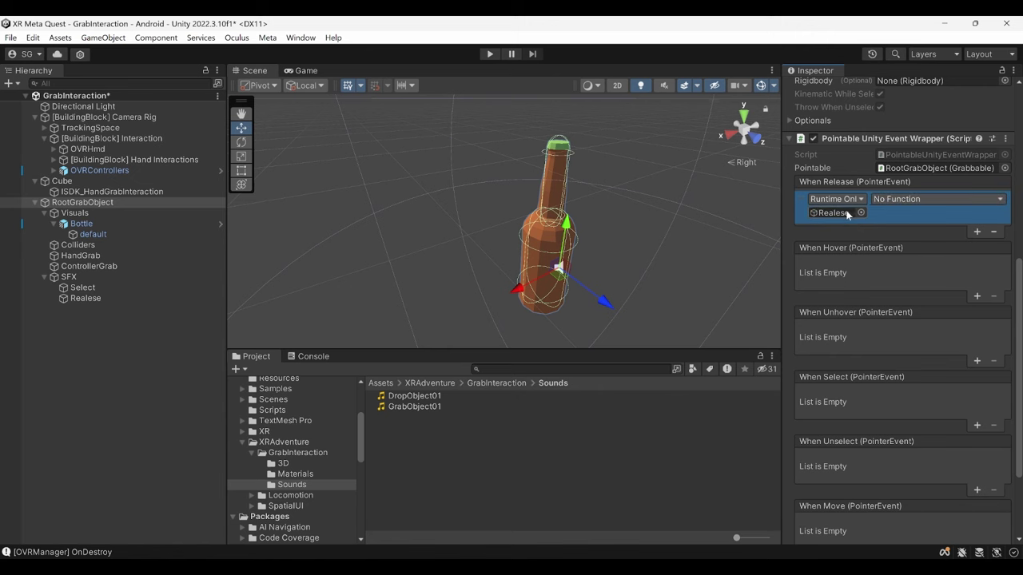
left_click(886, 200)
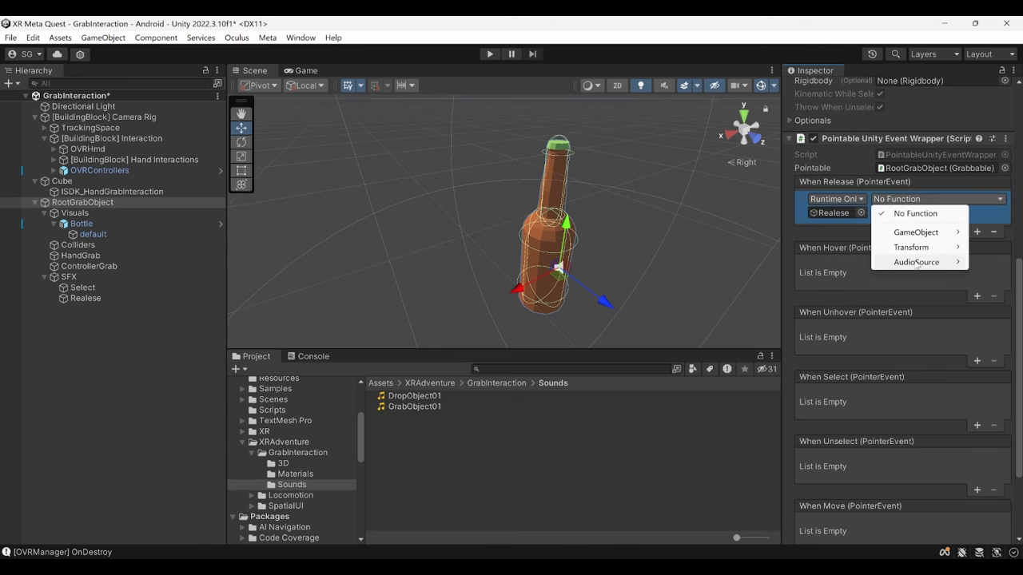
mouse_move(915, 264)
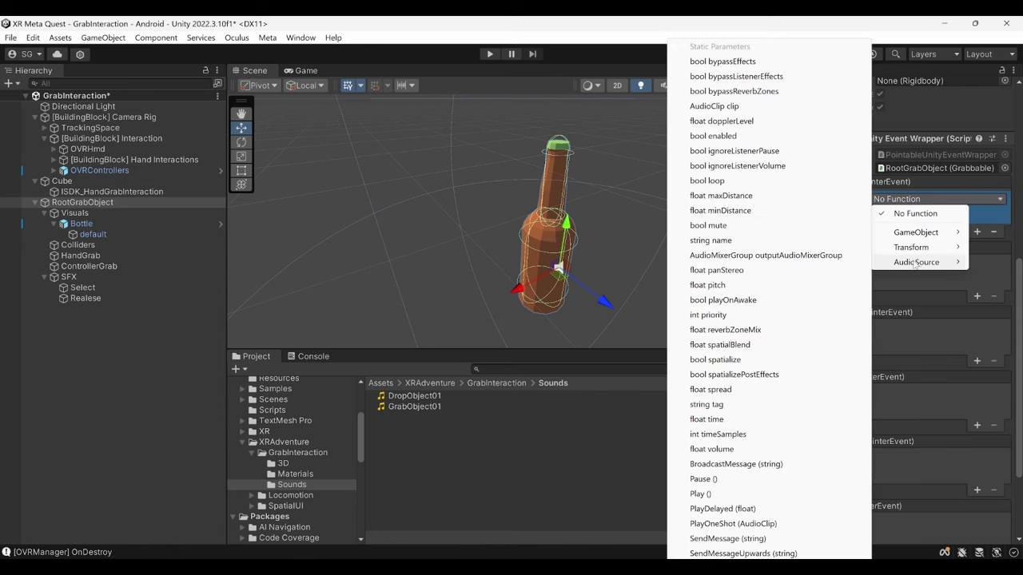
left_click(700, 494)
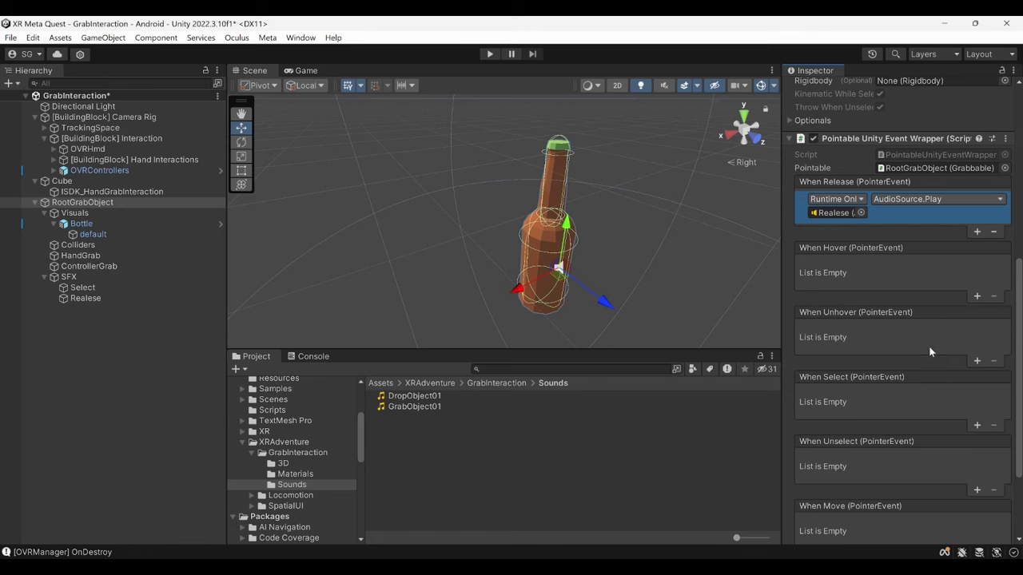
Step: Add a When Select event on the Pointable Unity Event Wrapper that calls AudioSource.Play on Select
scroll(930, 351, "down", 1)
left_click(978, 388)
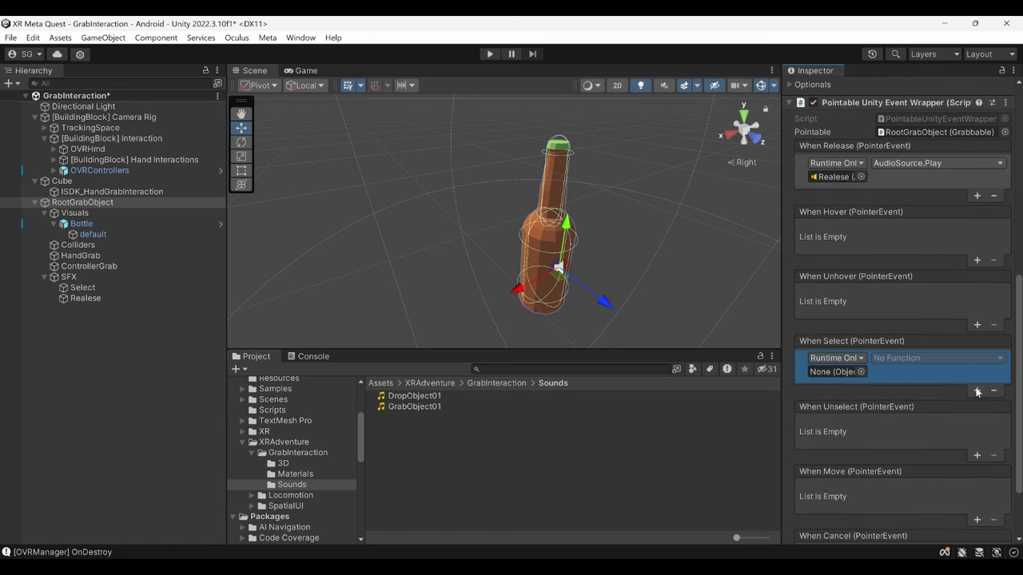
left_click_drag(83, 288, 830, 373)
left_click(883, 360)
mouse_move(916, 421)
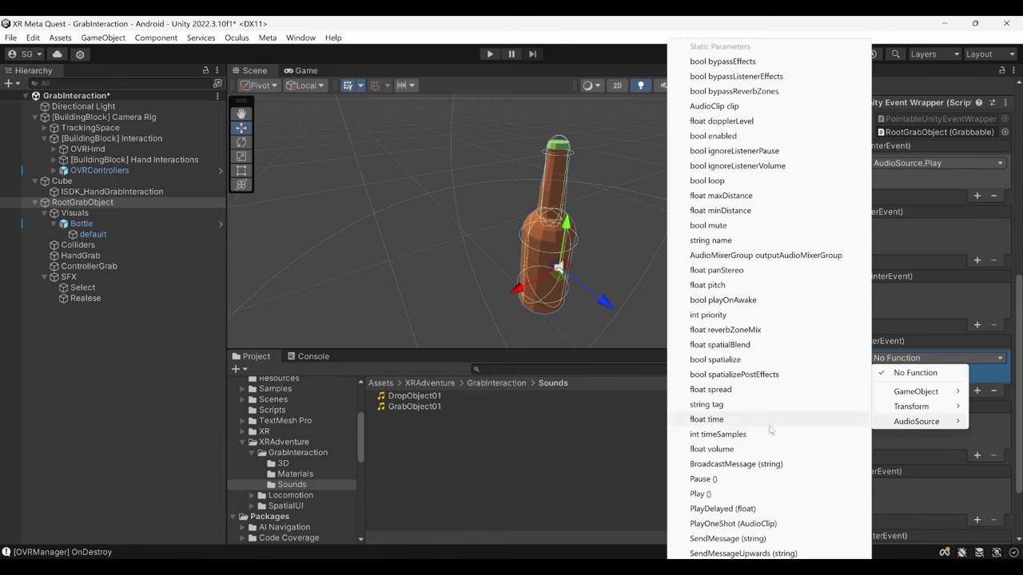
left_click(699, 494)
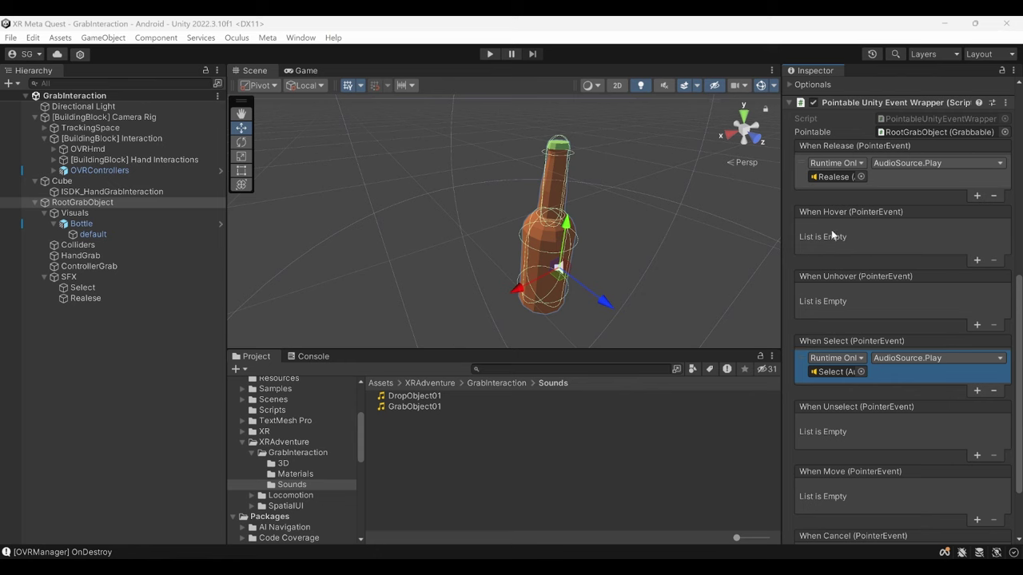
Step: Set RootGrabObject's position to X -0.3, Y 1.25, Z 0.3 and frame it in the scene
scroll(837, 238, "up", 10)
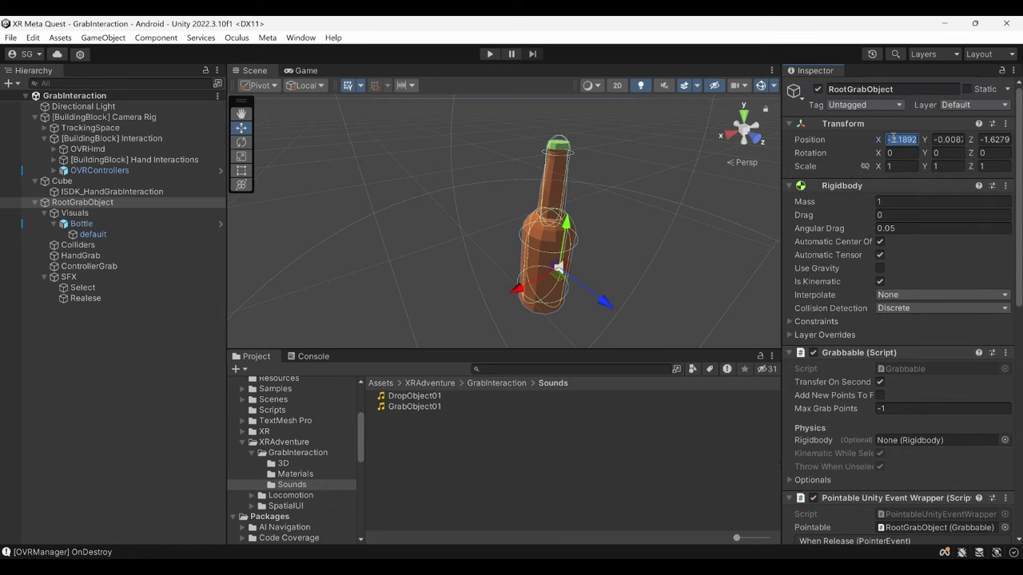
type("8")
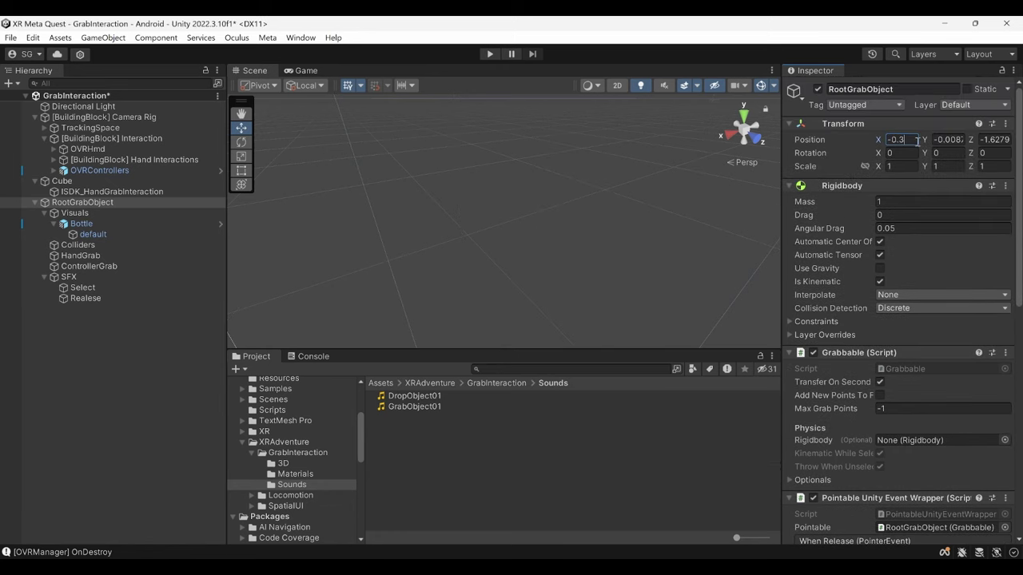
left_click(939, 140)
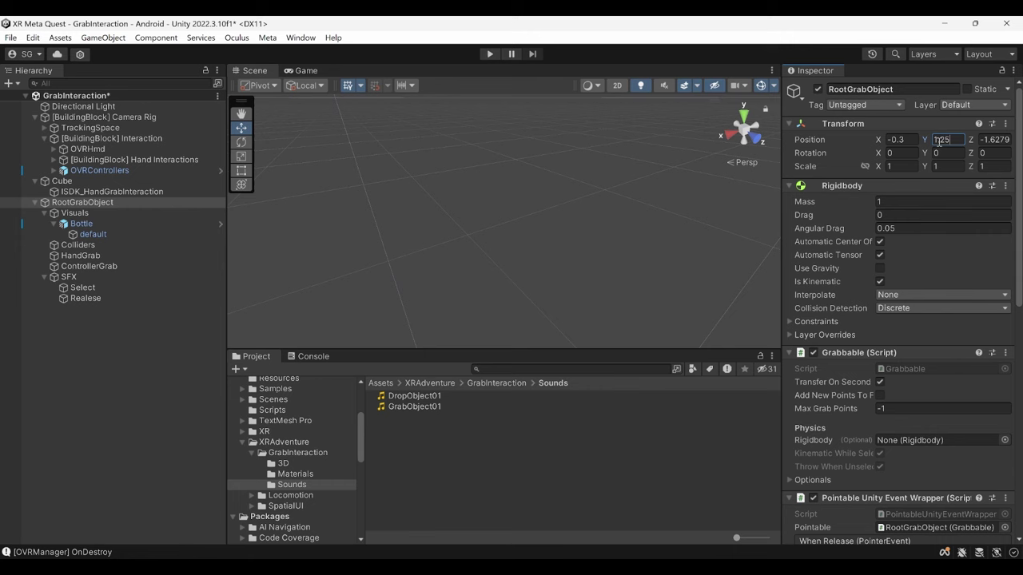
left_click(984, 140)
type("0.3")
left_click(158, 202)
key("f")
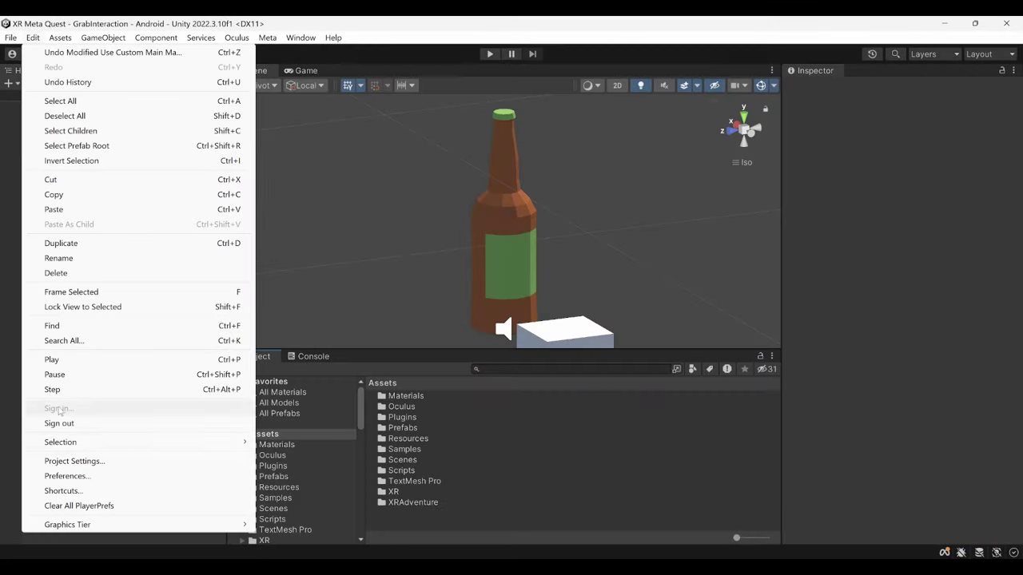
Step: Replace OpenGLES3 with Vulkan in the Android Graphics APIs of the project's Player settings
left_click(80, 460)
left_click(57, 159)
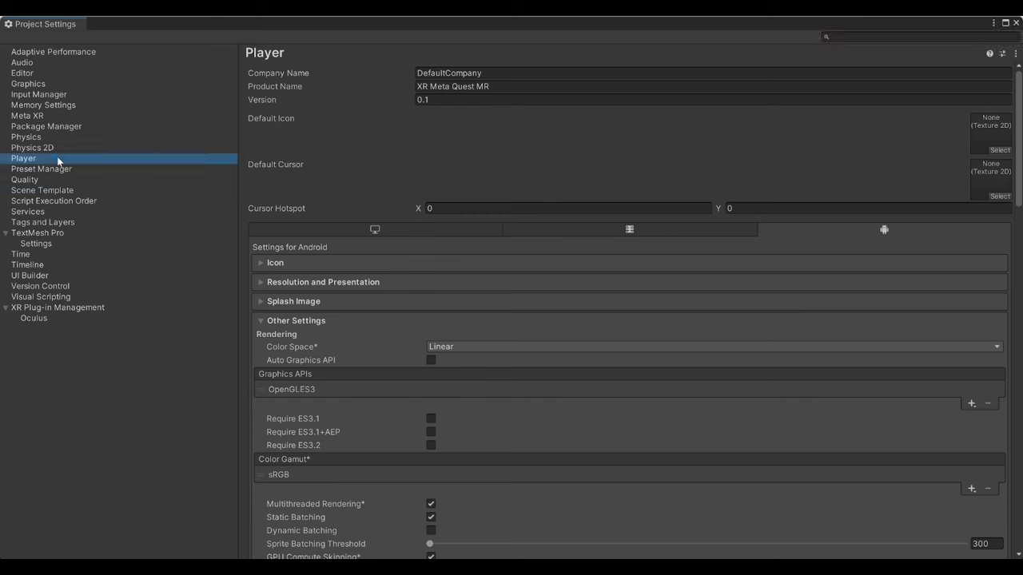
left_click(409, 390)
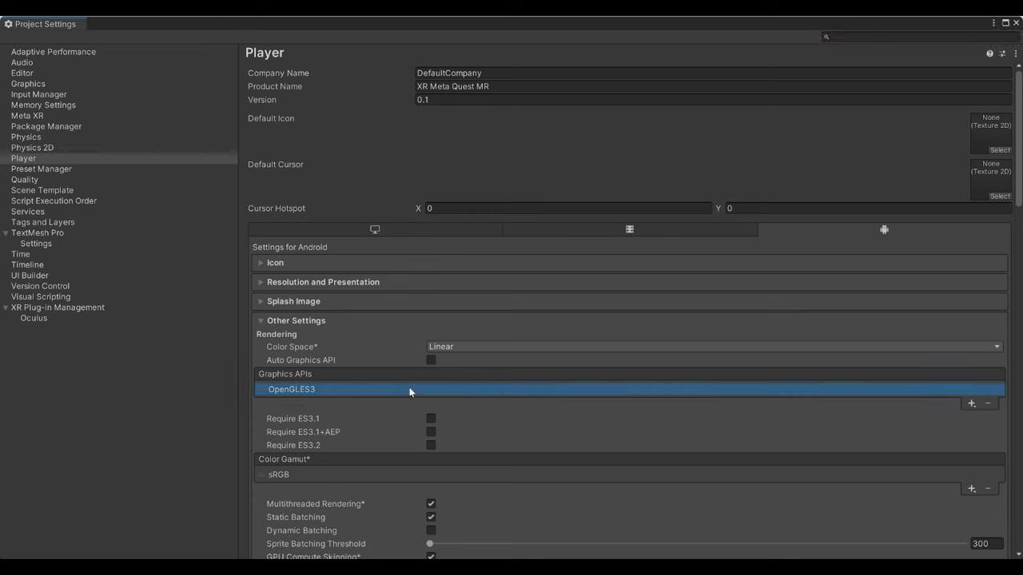
left_click(971, 404)
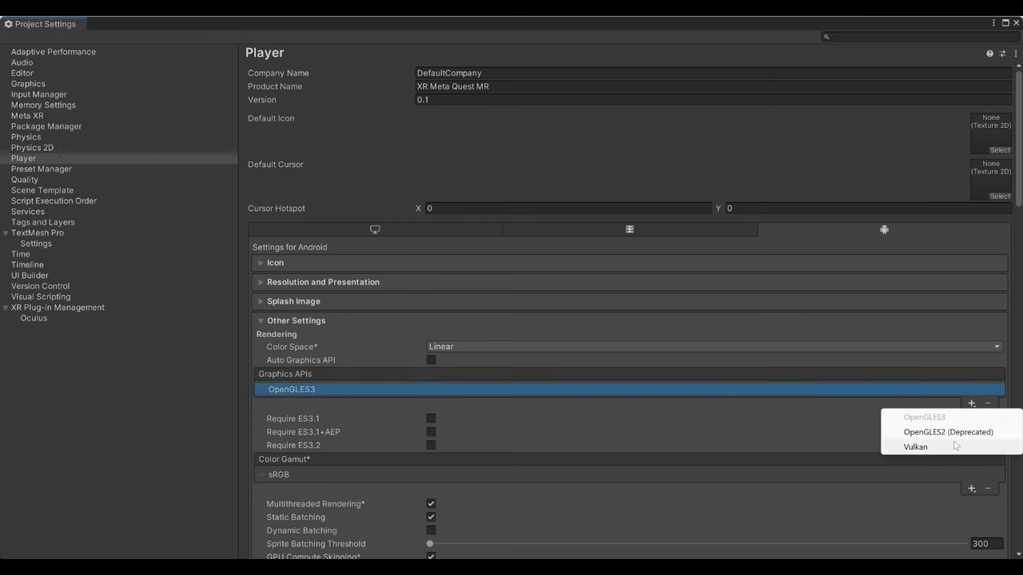
left_click(951, 444)
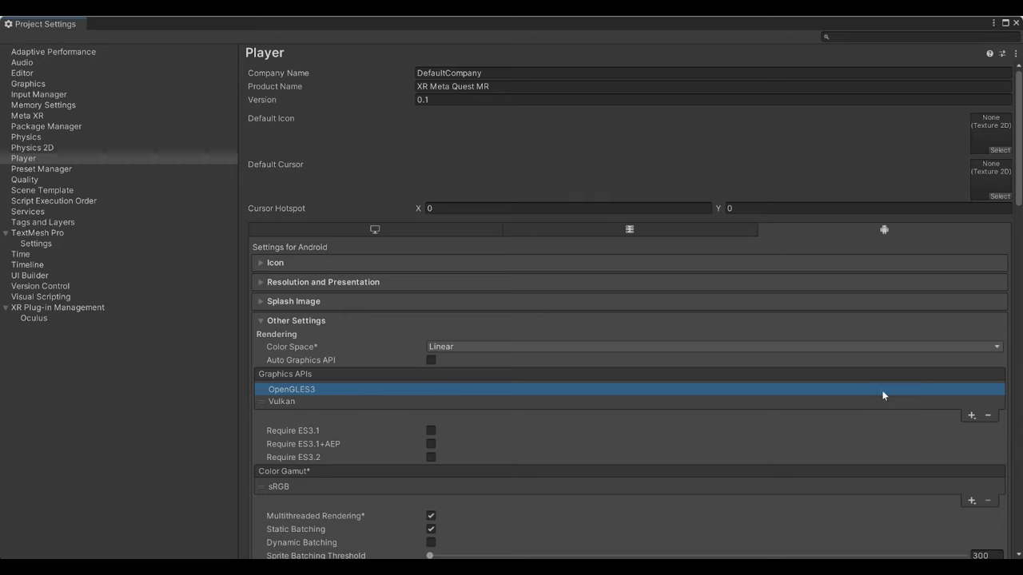
left_click(989, 416)
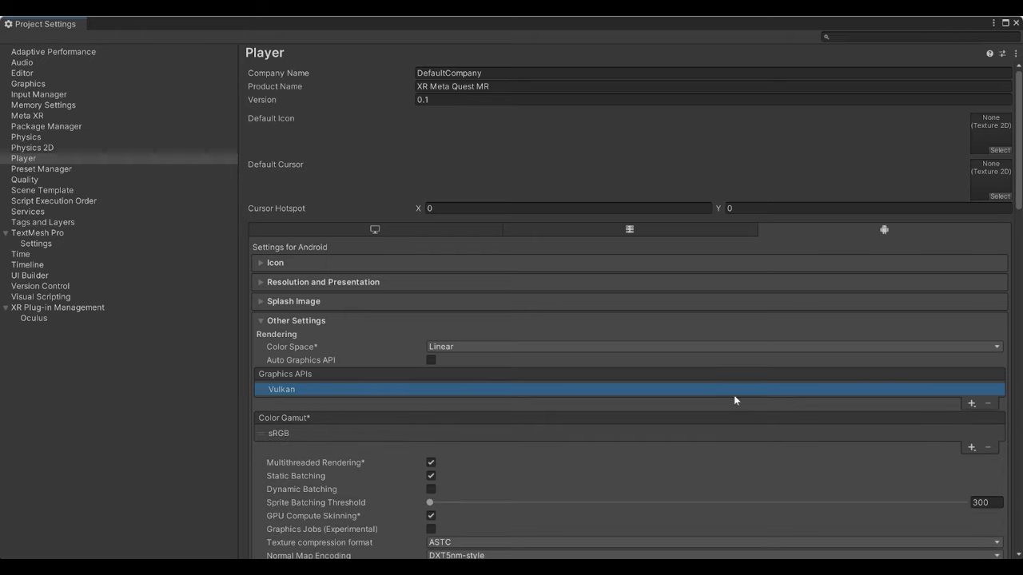